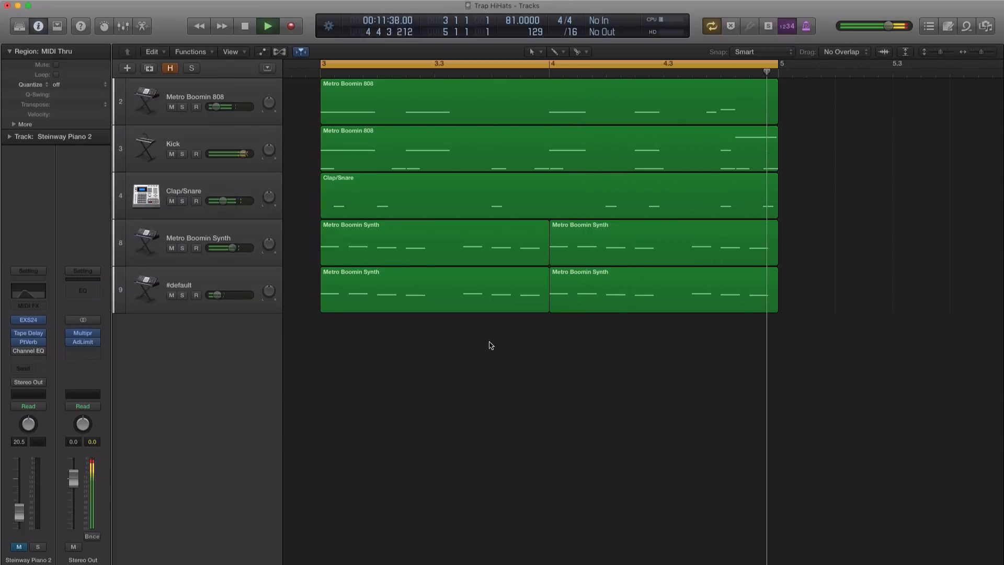
# Step: Stop playback and create one new software instrument track with an empty channel strip
pyautogui.press('space')
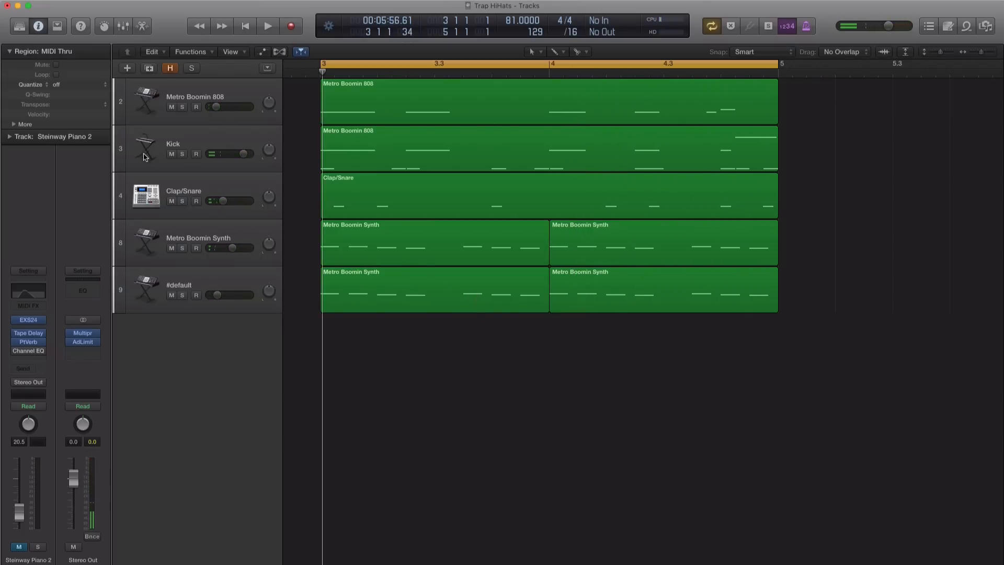
pyautogui.click(129, 72)
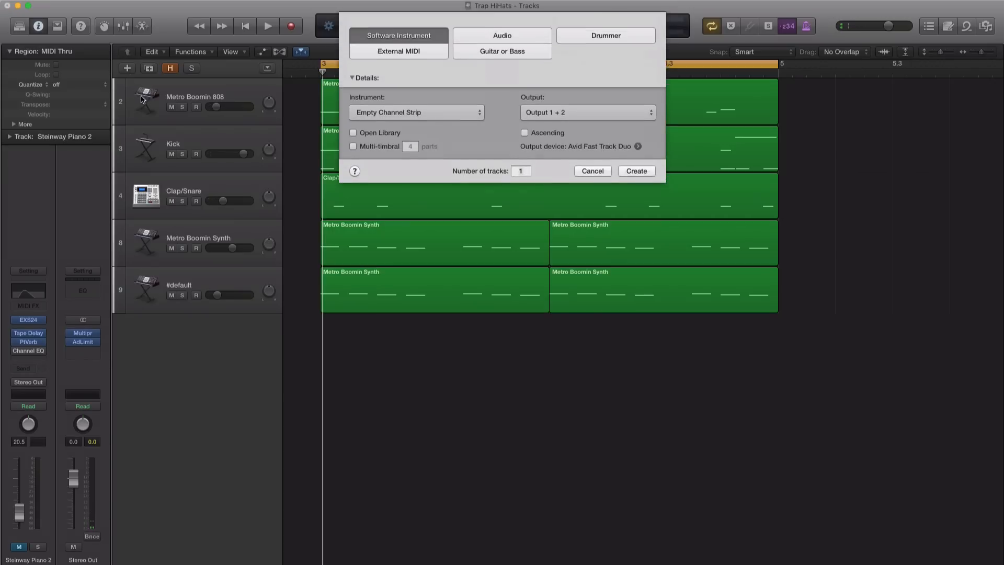
pyautogui.click(627, 174)
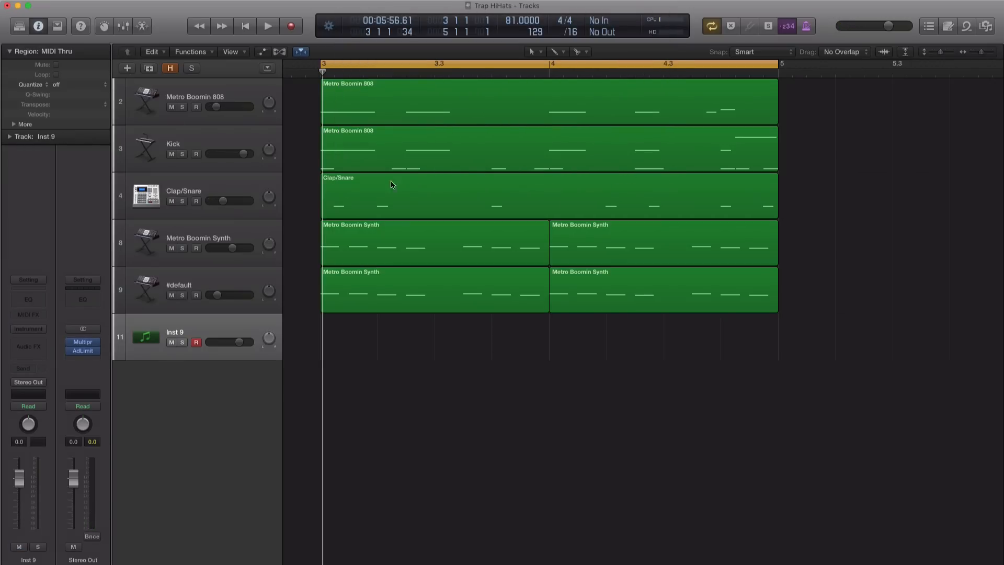
# Step: Load the Trap Door GB patch from the library's Electronic Drum Kit, Drum Machine GB category onto the new track
pyautogui.press('y')
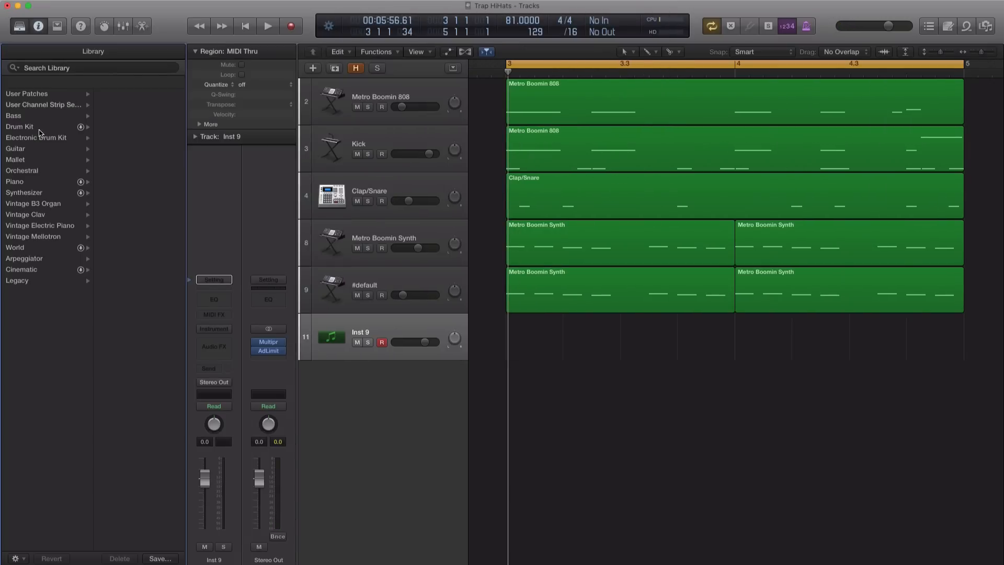
pyautogui.click(40, 137)
pyautogui.click(123, 115)
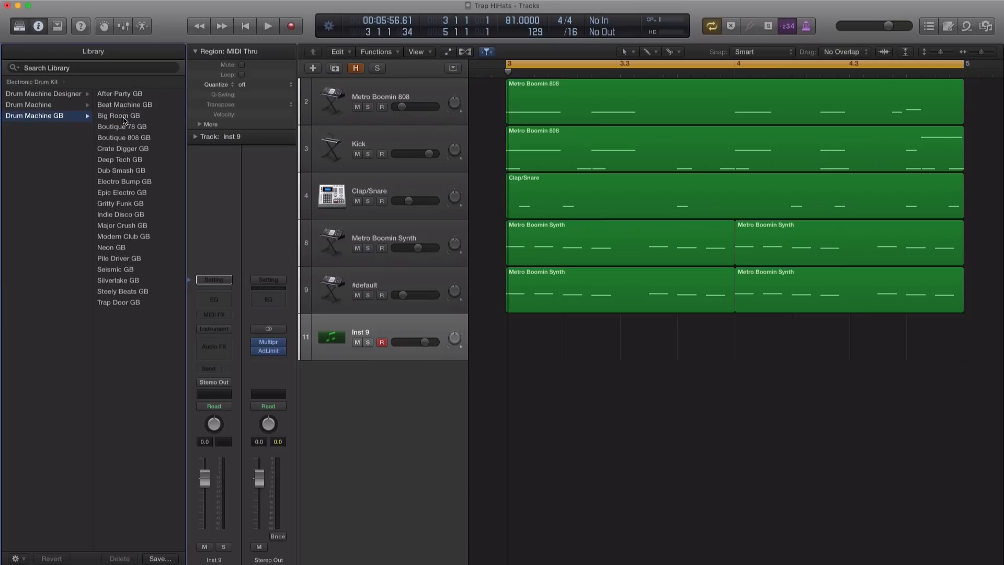
pyautogui.click(115, 306)
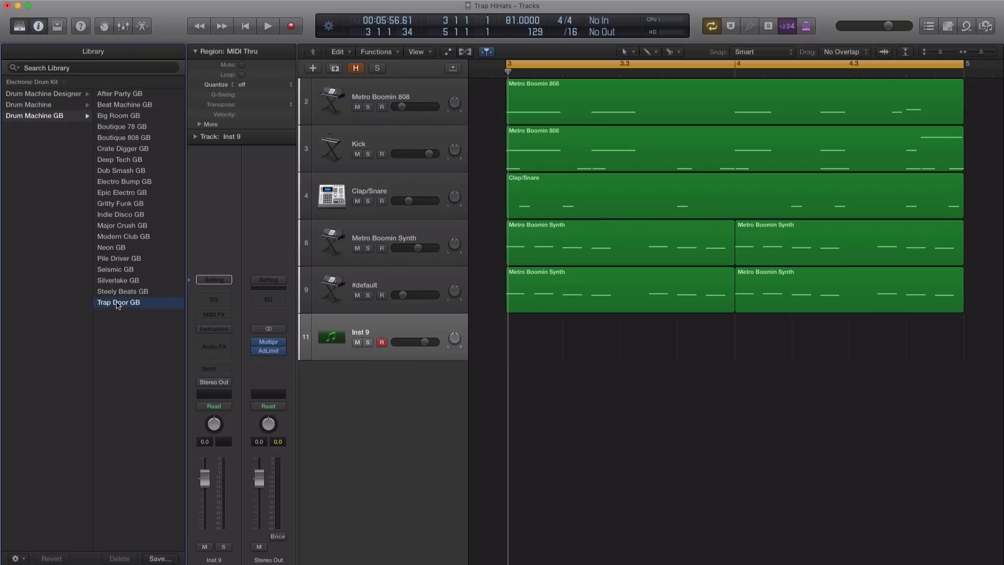
# Step: Create an empty MIDI region from bar 3 to bar 5 on the Trap Door GB track and open it in the Piano Roll at the hi-hat rows
pyautogui.keyDown('super'); pyautogui.click(527, 361); pyautogui.keyUp('super')
pyautogui.moveTo(746, 350); pyautogui.dragTo(964, 349)
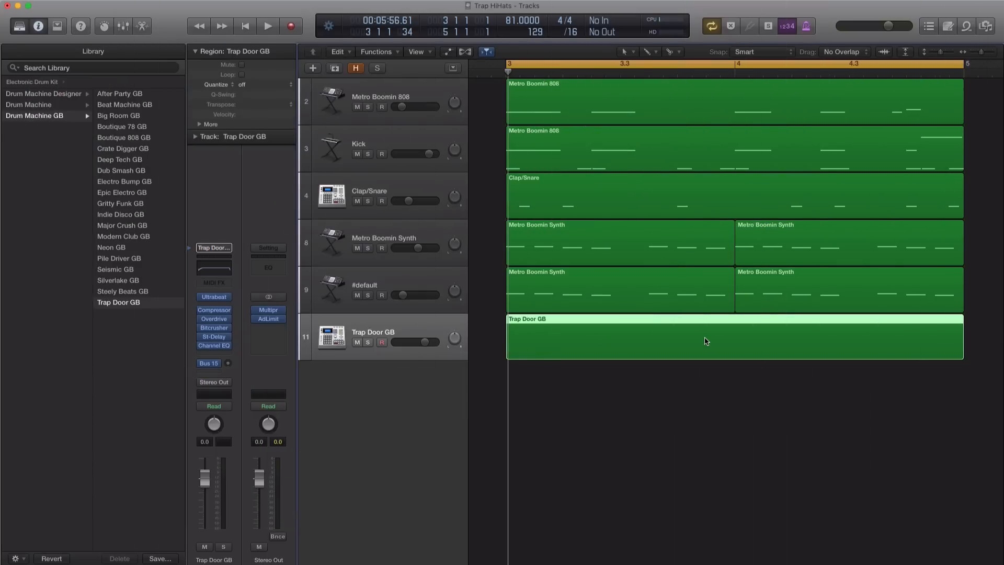
pyautogui.doubleClick(732, 350)
pyautogui.scroll(-3, 707, 387)
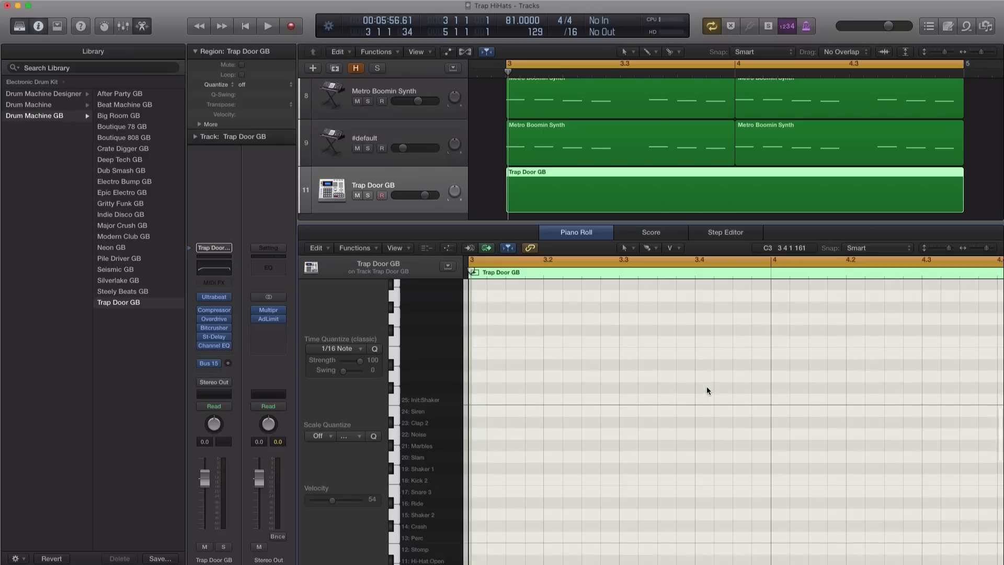
pyautogui.scroll(-10, 707, 388)
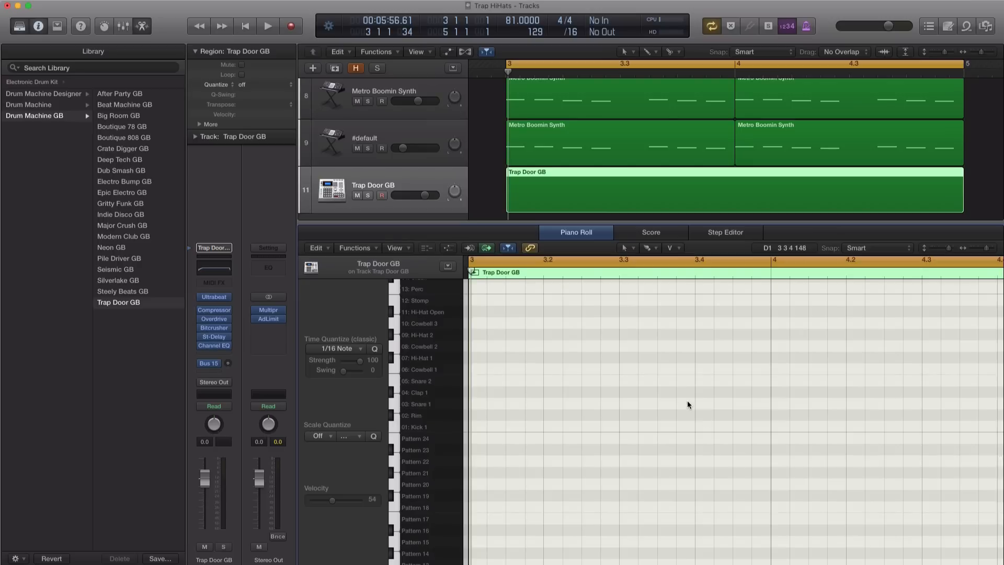
pyautogui.scroll(1, 690, 411)
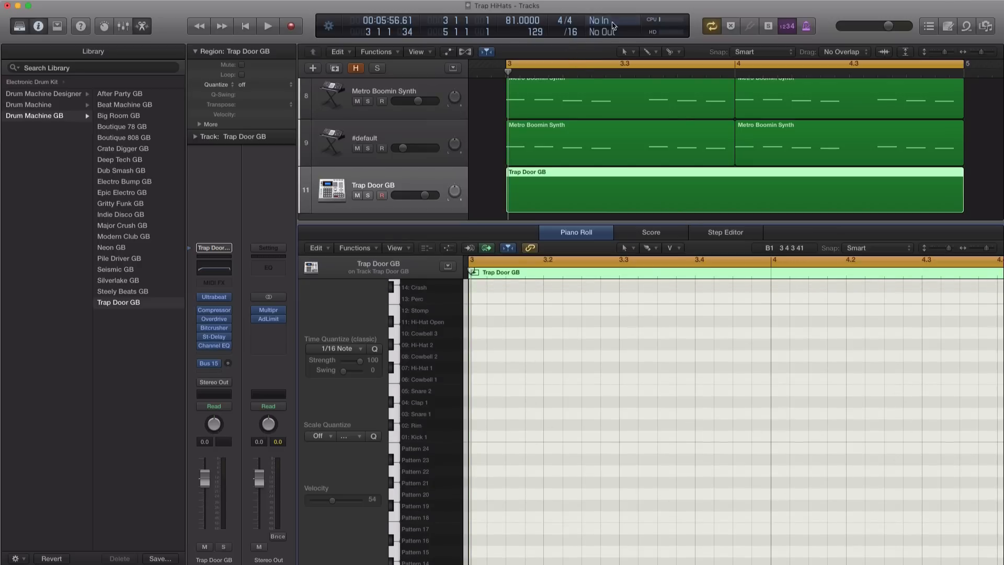
# Step: Try the project divisions /24, /48 and /32, and return the division to /16
pyautogui.click(573, 35)
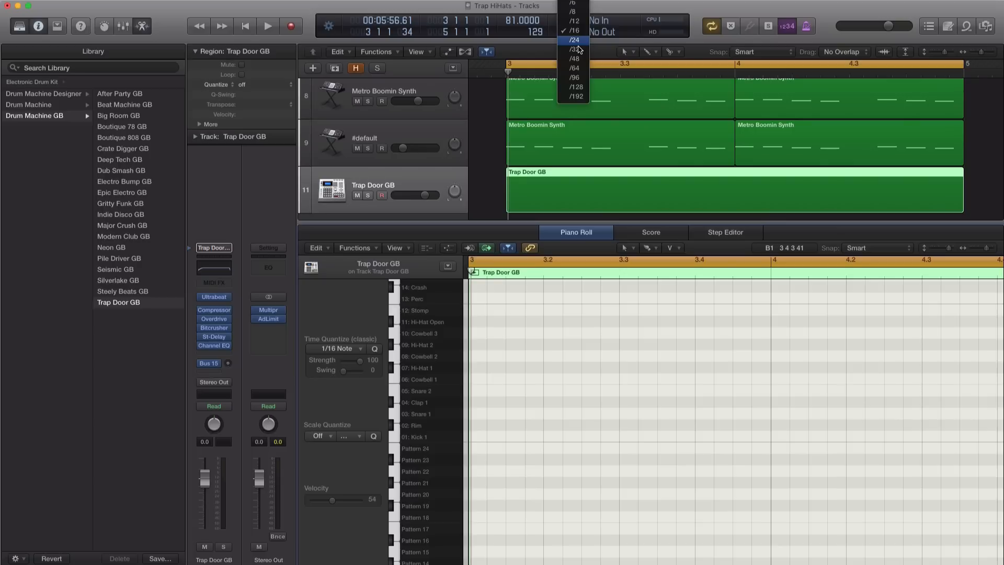
pyautogui.click(576, 40)
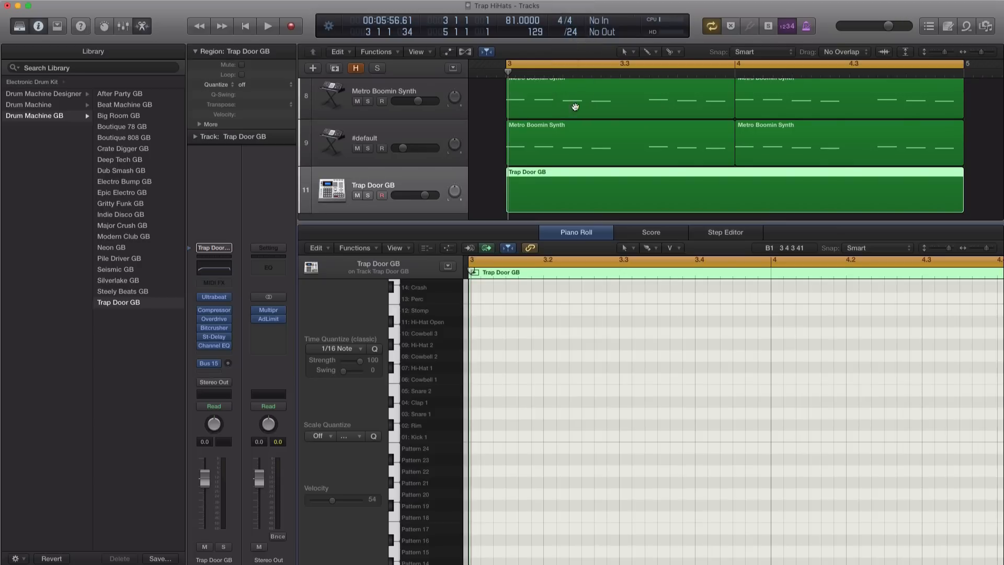
pyautogui.click(571, 34)
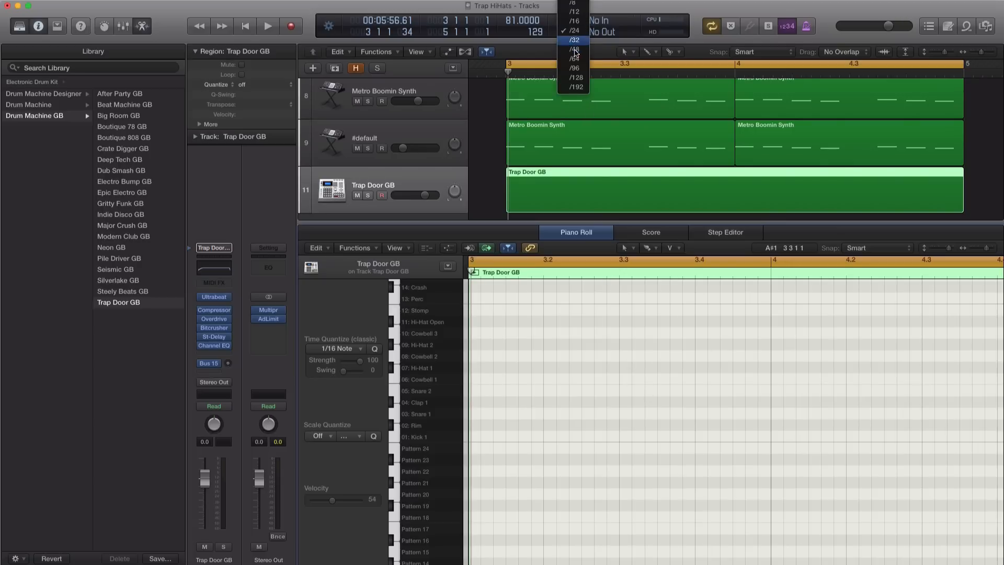
pyautogui.click(578, 60)
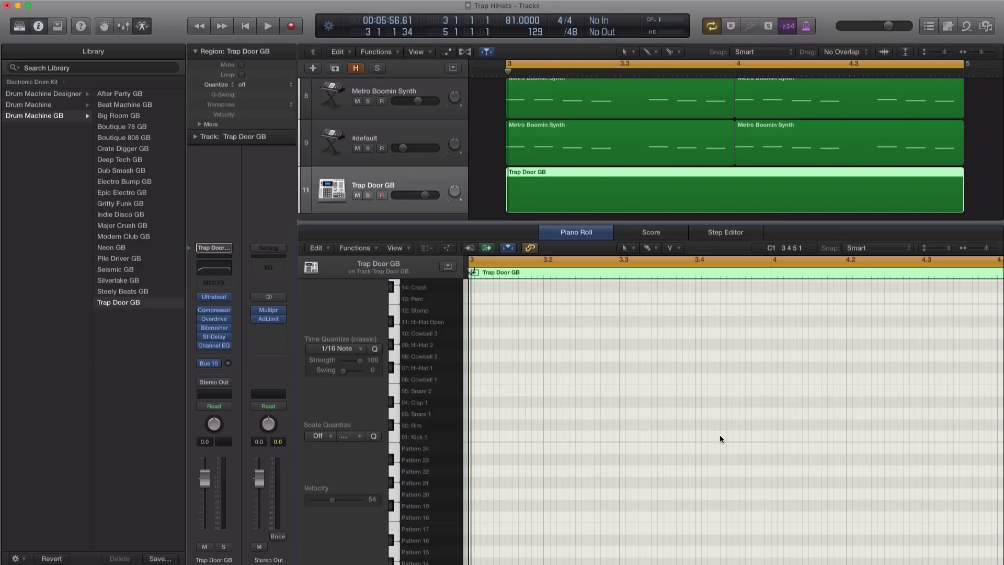
pyautogui.click(572, 33)
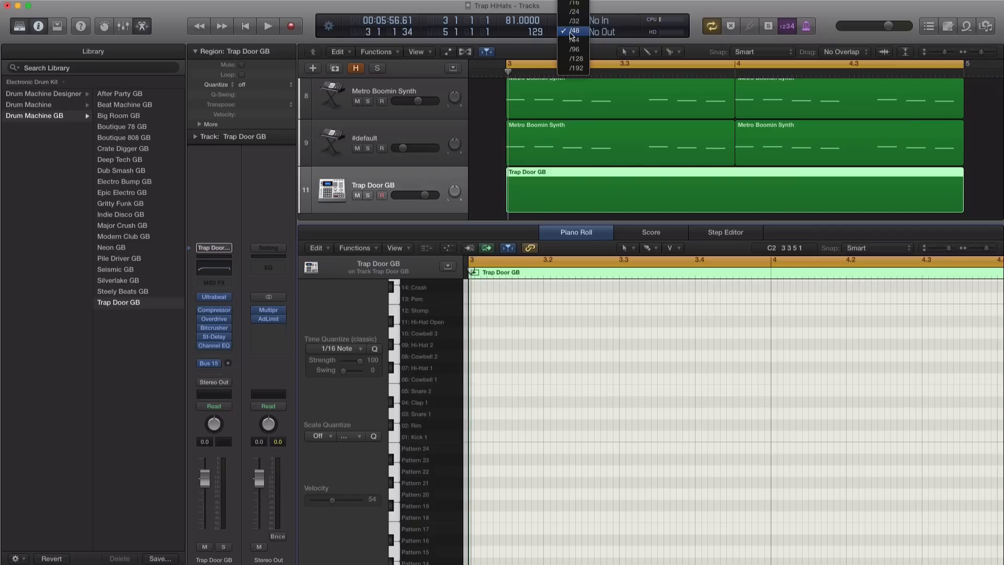
pyautogui.click(573, 24)
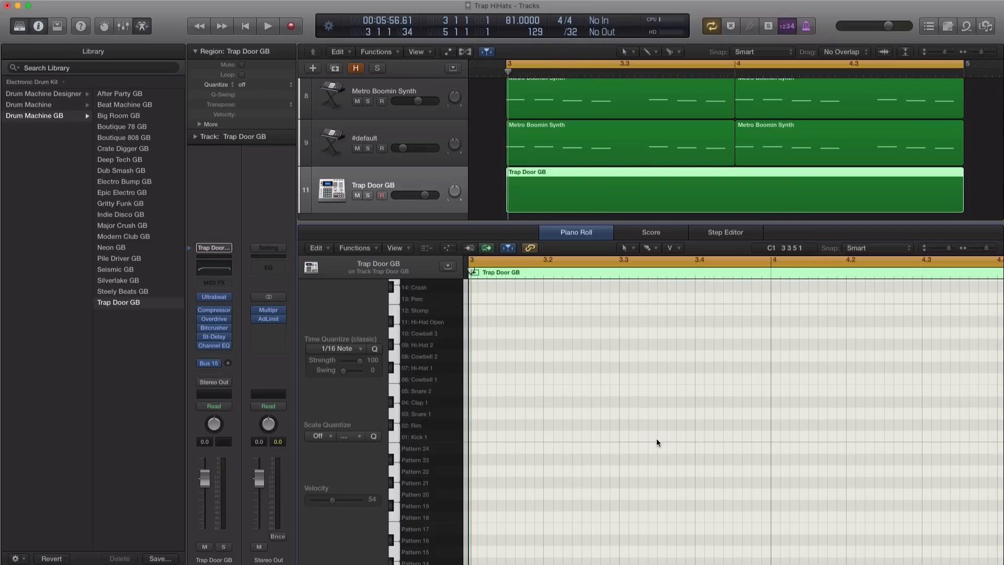
pyautogui.click(571, 32)
pyautogui.click(573, 14)
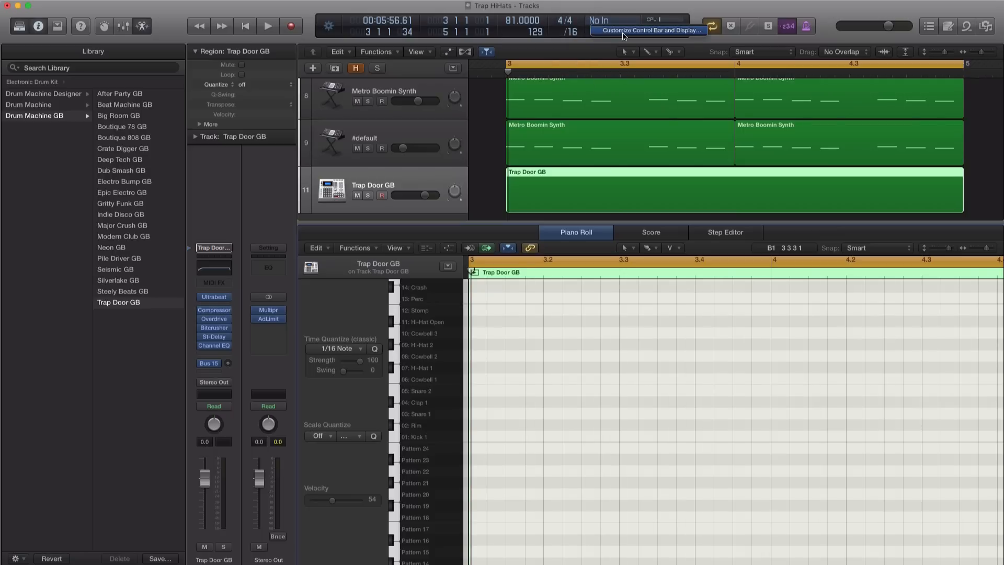
# Step: Review the LCD options in the control bar and display customization and close it without changing anything
pyautogui.rightClick(624, 35)
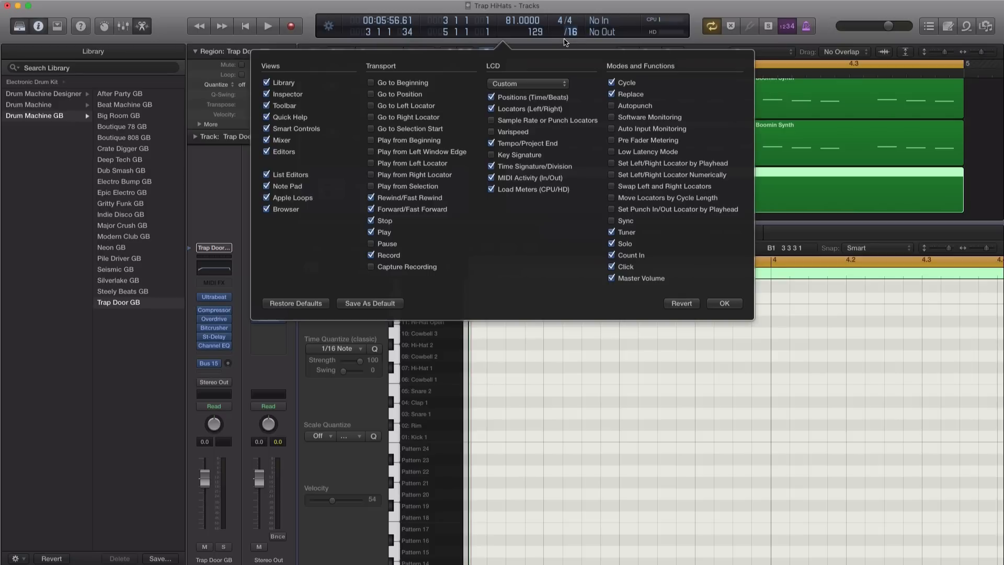
pyautogui.click(722, 303)
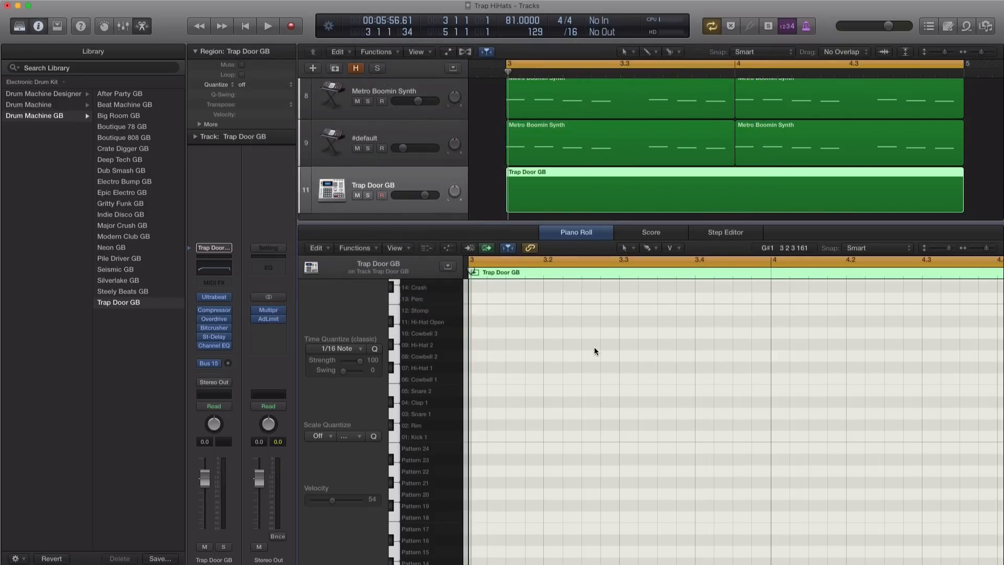
# Step: Paint continuous sixteenth notes on the Hi-Hat 1 row across the whole region, from bar 3 to bar 5
pyautogui.scroll(1, 617, 306)
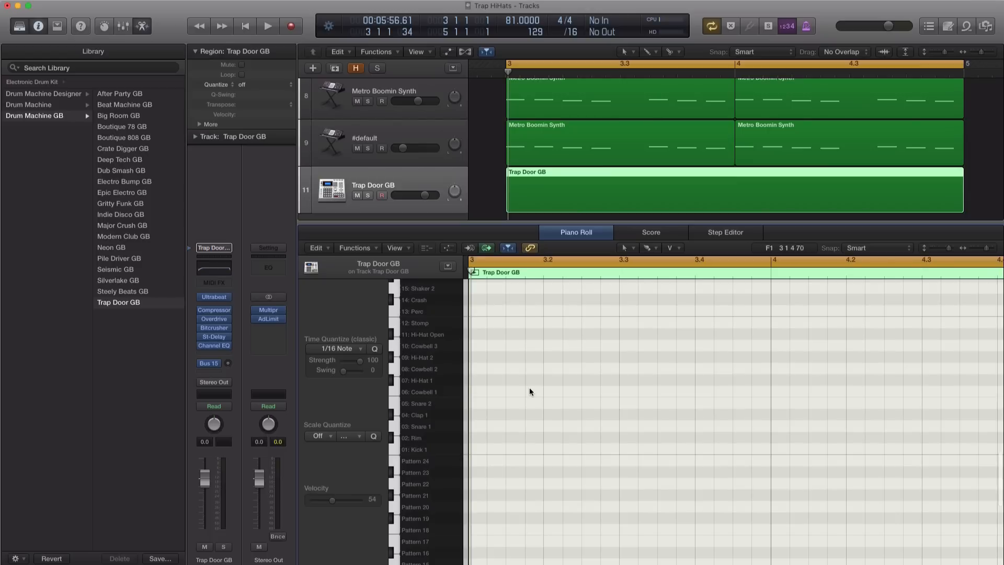
pyautogui.scroll(1, 529, 391)
pyautogui.moveTo(473, 390); pyautogui.dragTo(979, 392)
pyautogui.hscroll(5, 832, 390)
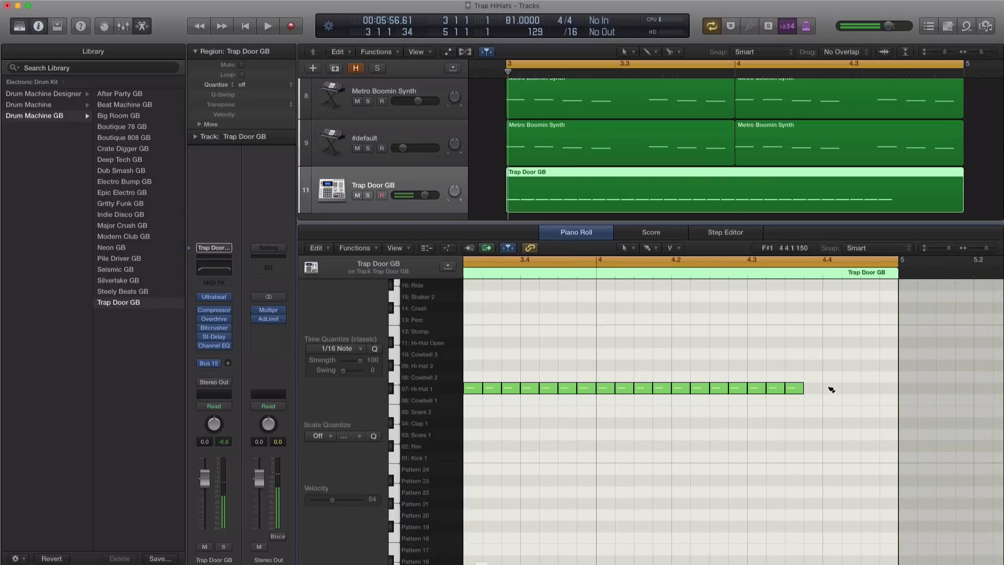
pyautogui.moveTo(831, 390)
pyautogui.mouseDown()
pyautogui.moveTo(767, 390)
pyautogui.moveTo(894, 390)
pyautogui.mouseUp()
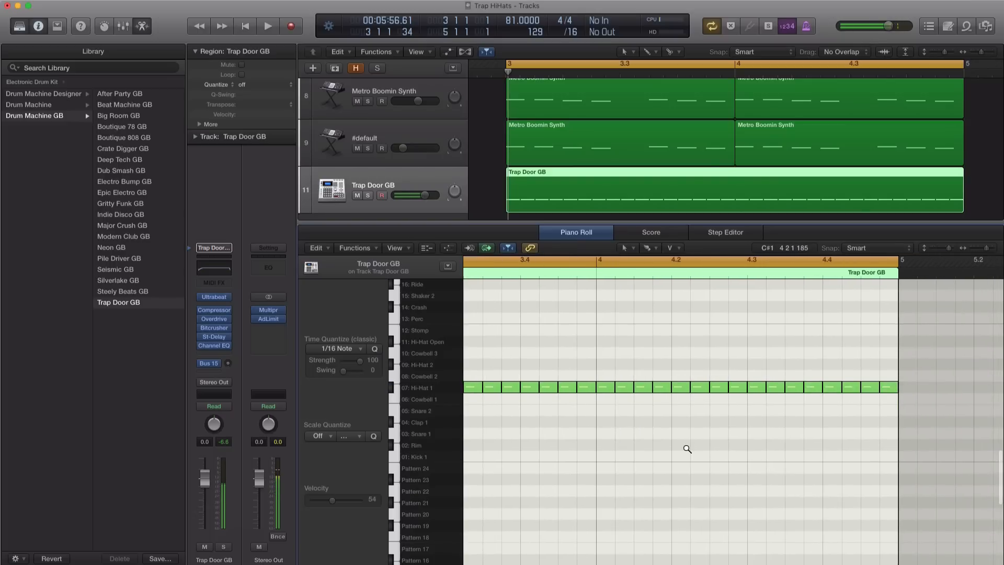
# Step: Show the whole hi-hat pattern and play the loop to hear it with the beat
pyautogui.hscroll(-3, 686, 446)
pyautogui.hscroll(-5, 686, 446)
pyautogui.press('space')
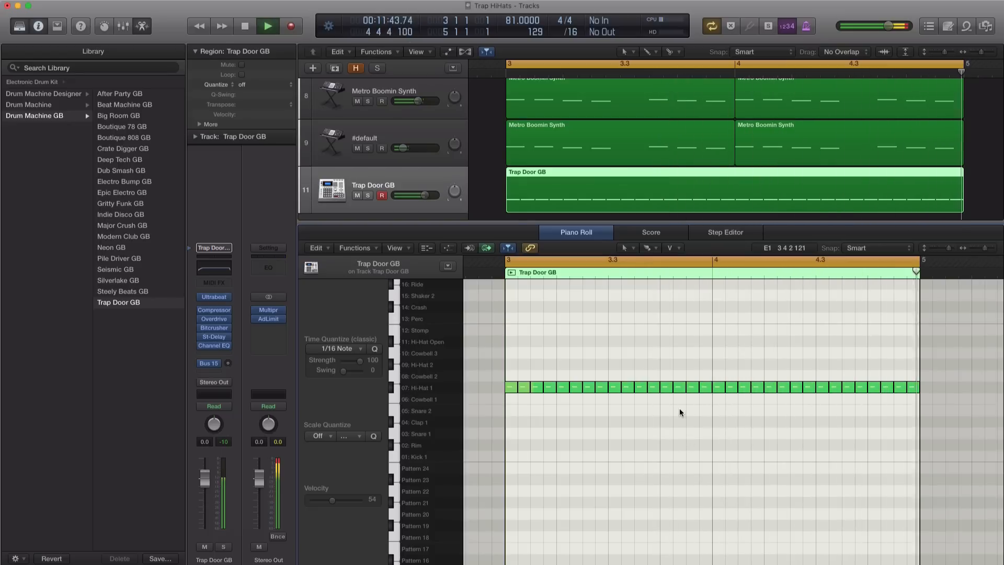
pyautogui.press('space')
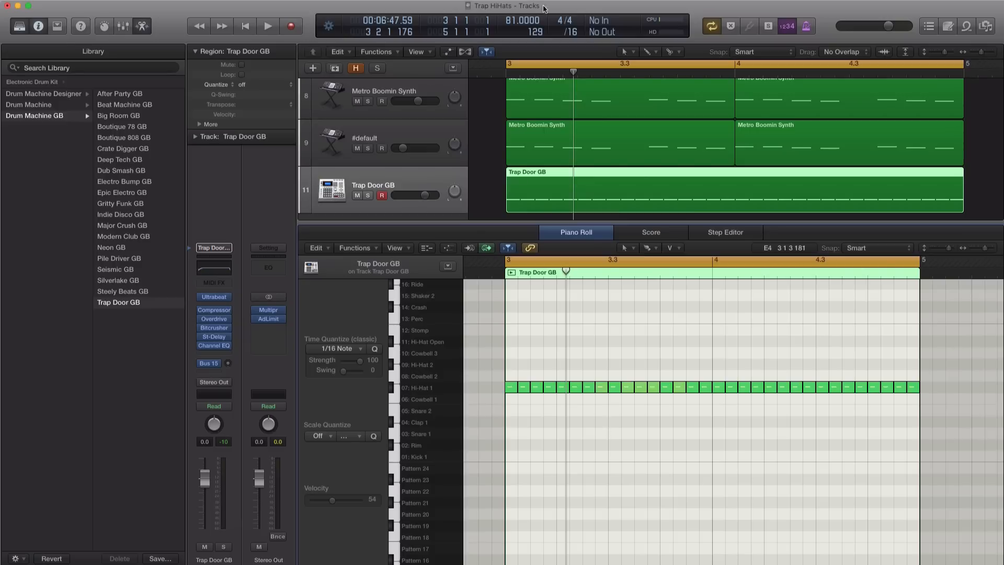
# Step: Set the division to /24 and replace the last two Hi-Hat 1 sixteenths before beat 3.2 with three /24 triplet notes
pyautogui.click(575, 32)
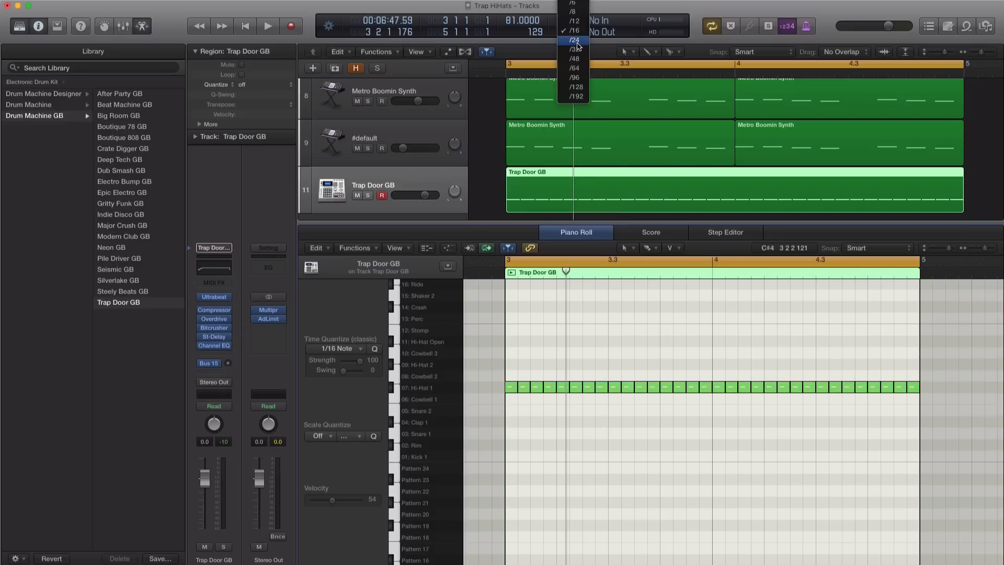
pyautogui.click(577, 41)
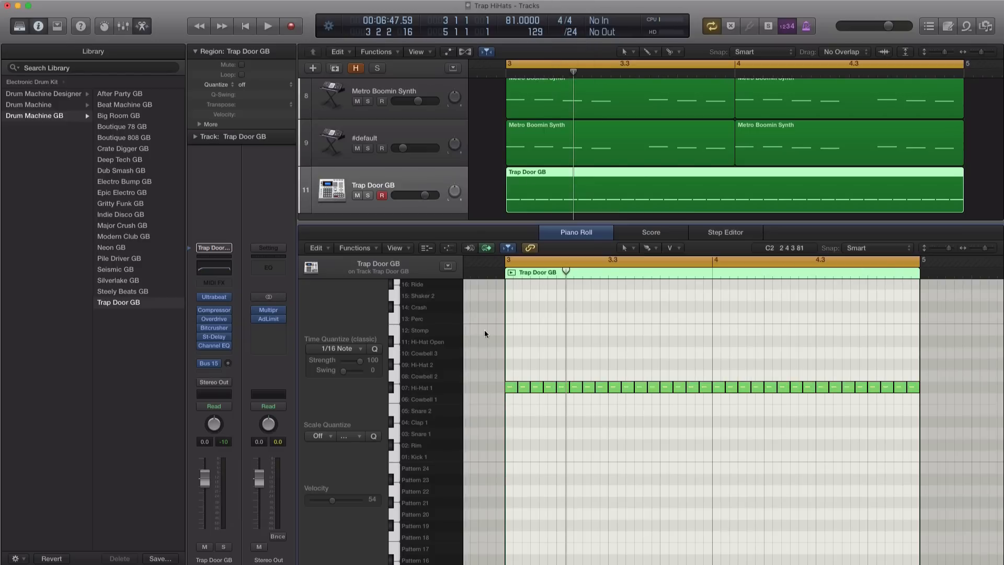
pyautogui.scroll(3, 576, 439)
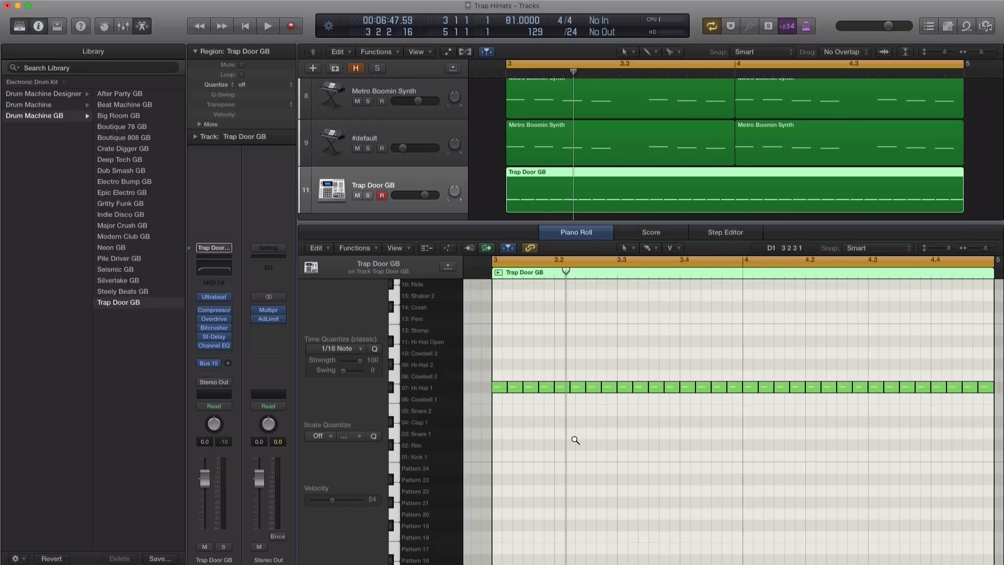
pyautogui.hscroll(2, 570, 413)
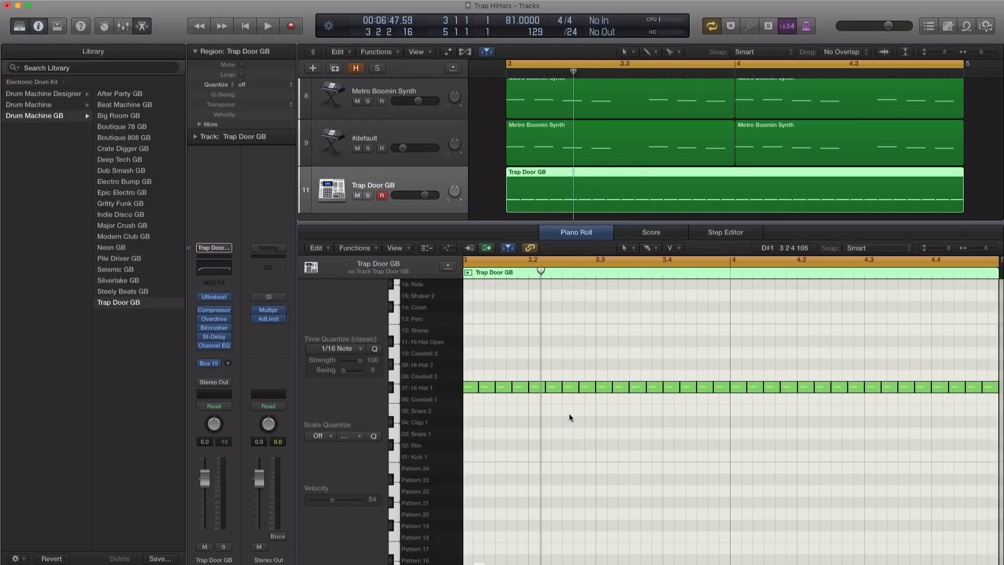
pyautogui.hscroll(-4, 570, 413)
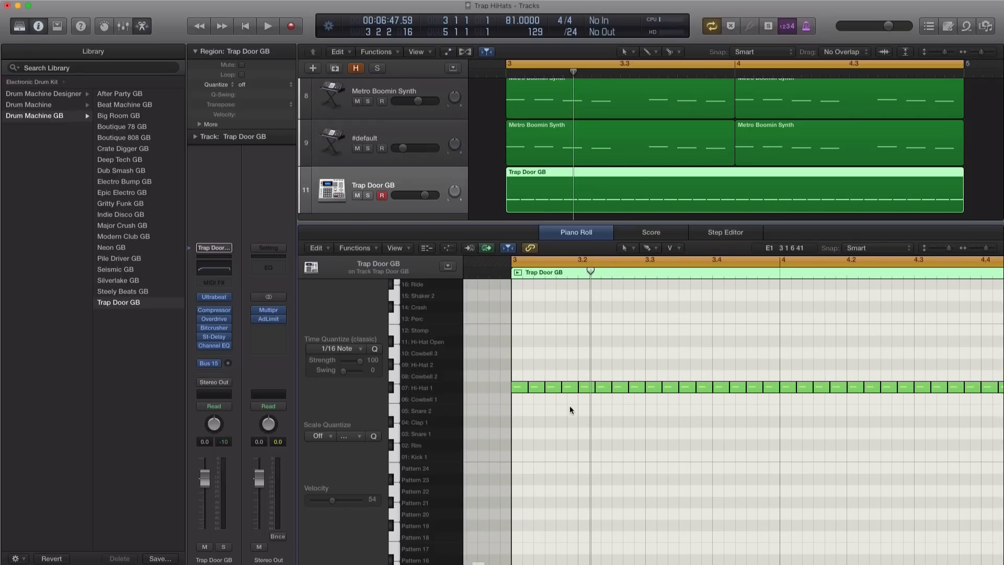
pyautogui.moveTo(570, 407)
pyautogui.mouseDown()
pyautogui.moveTo(552, 389)
pyautogui.moveTo(560, 392)
pyautogui.mouseUp()
pyautogui.click(564, 401)
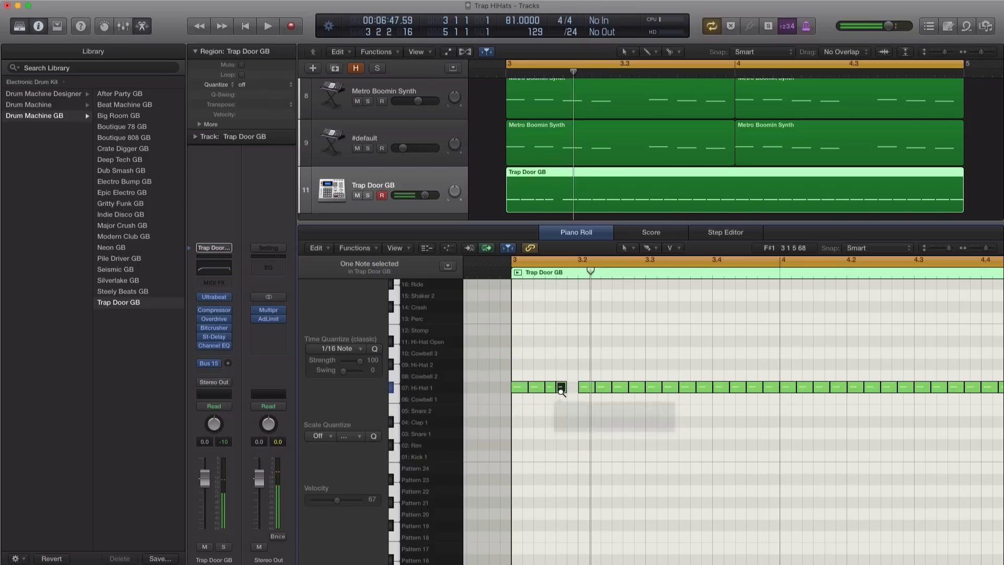
pyautogui.click(561, 391)
pyautogui.click(573, 419)
# Step: Play the loop to listen to the hi-hat triplet roll before beat 3.2
pyautogui.press('space')
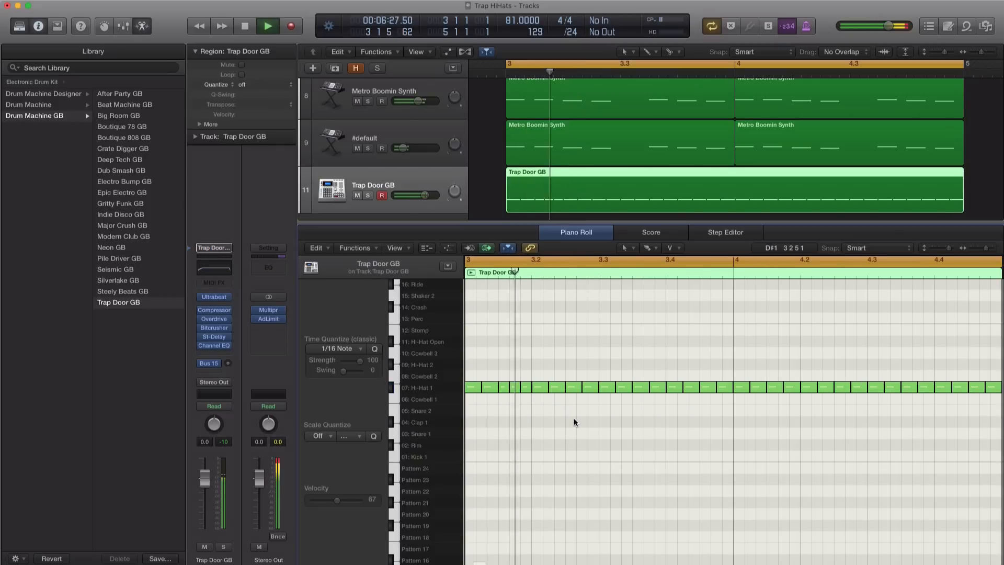
pyautogui.press('space')
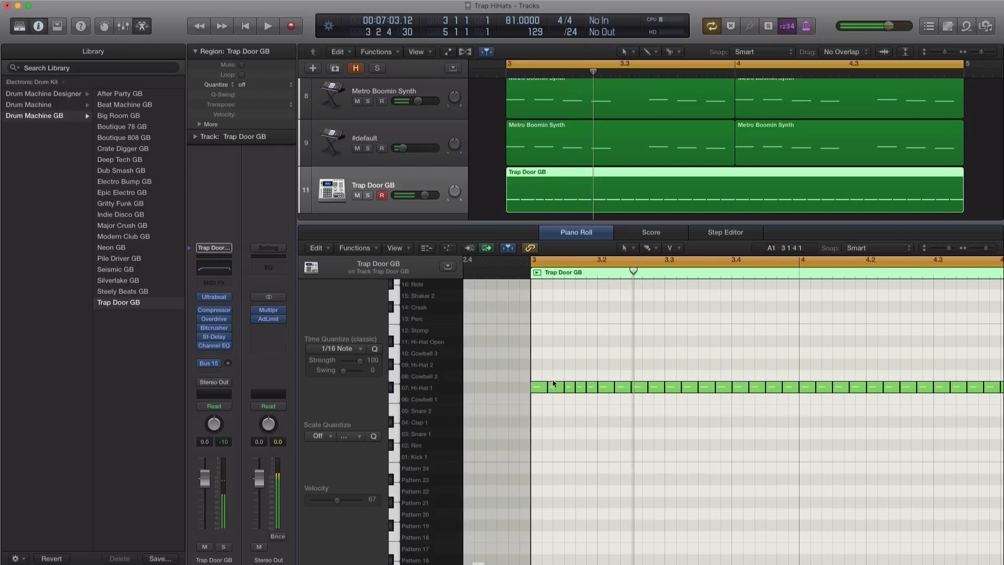
pyautogui.press('space')
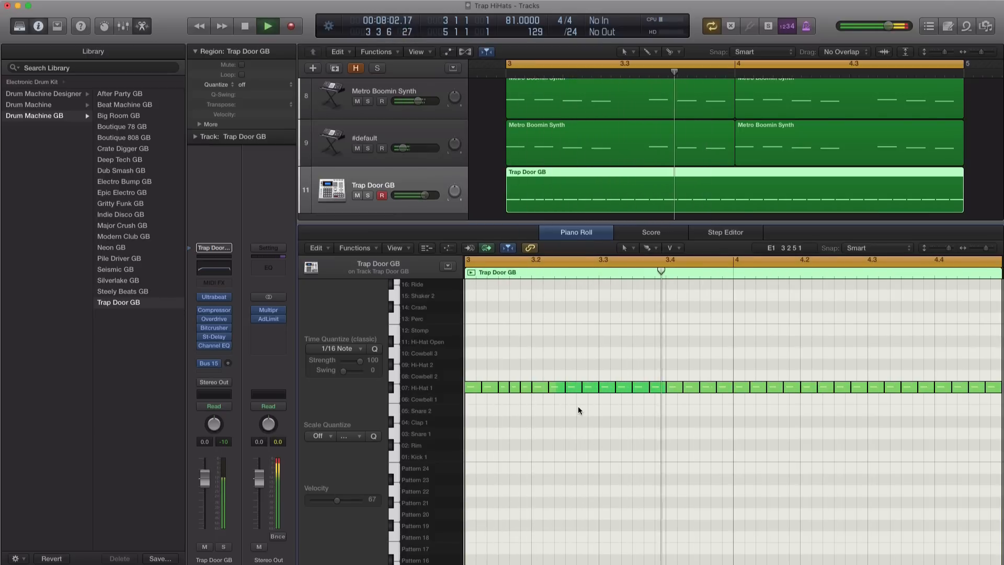
pyautogui.press('space')
# Step: Replace the first two Hi-Hat 1 sixteenths at beat 3.3 with two /24 notes followed by a gap, and play the loop
pyautogui.moveTo(603, 367); pyautogui.dragTo(616, 389)
pyautogui.click(622, 407)
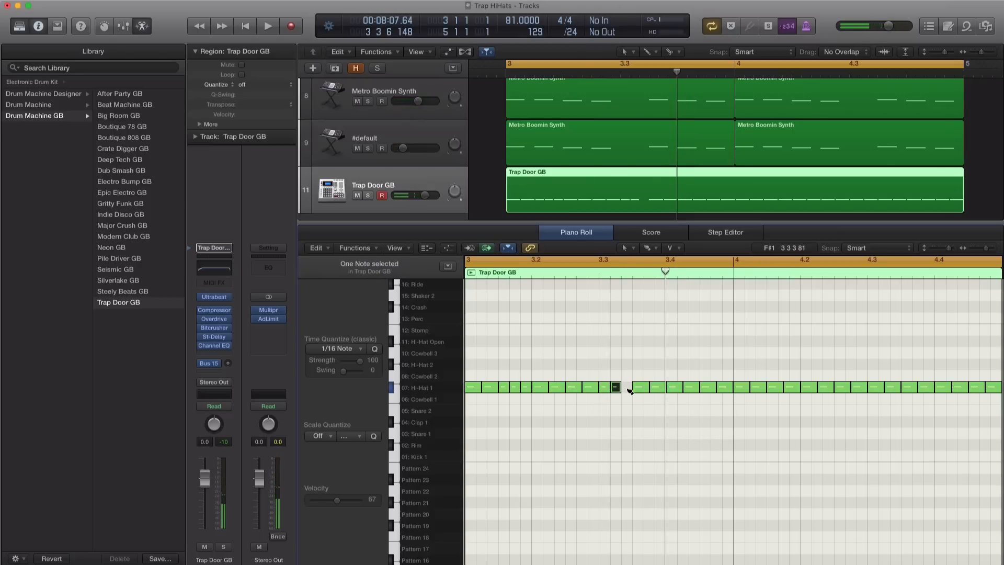
pyautogui.press('space')
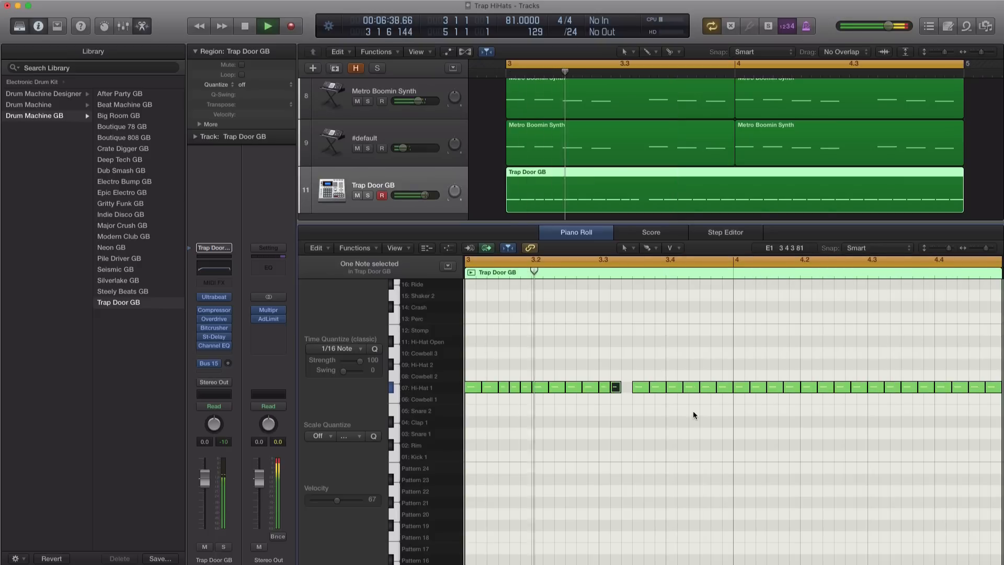
# Step: Fill the gap after the two /24 notes at beat 3.3 with a third Hi-Hat 1 triplet note and play the loop
pyautogui.press('space')
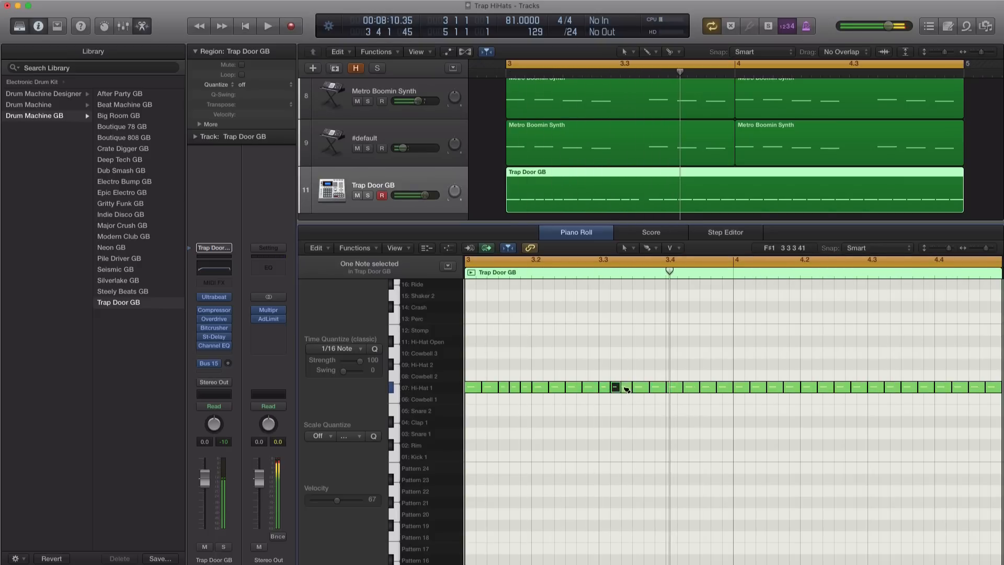
pyautogui.keyDown('super'); pyautogui.click(627, 388); pyautogui.keyUp('super')
pyautogui.press('space')
pyautogui.press('space')
pyautogui.press('space')
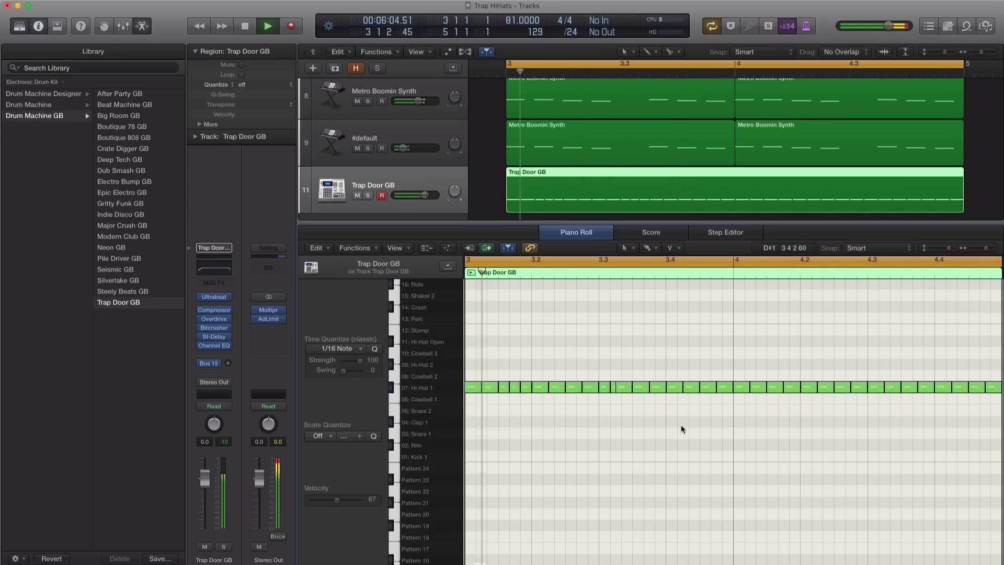
pyautogui.press('space')
pyautogui.press('super+z')
pyautogui.keyDown('super'); pyautogui.click(627, 390); pyautogui.keyUp('super')
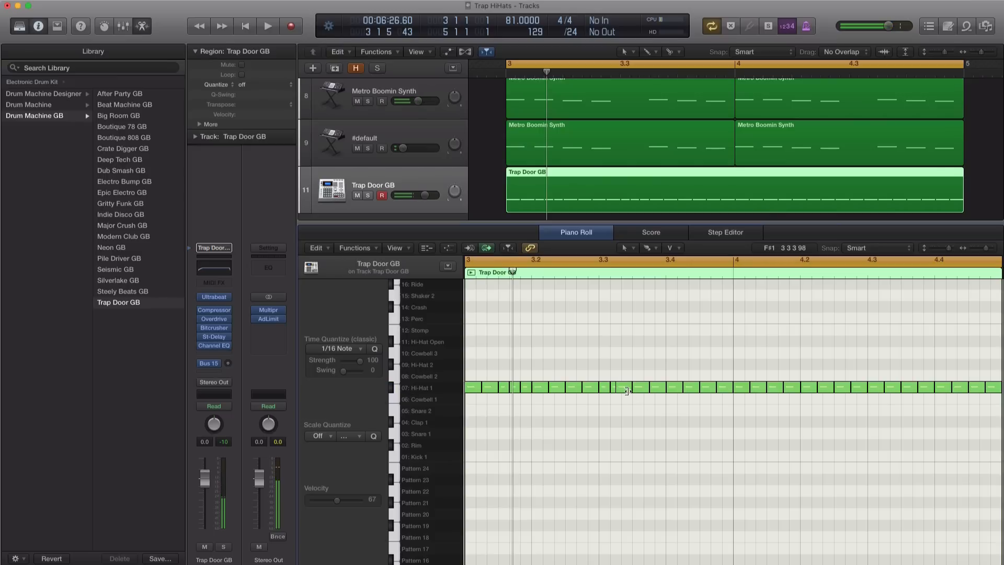
pyautogui.moveTo(617, 390); pyautogui.dragTo(623, 390)
pyautogui.click(624, 422)
pyautogui.press('space')
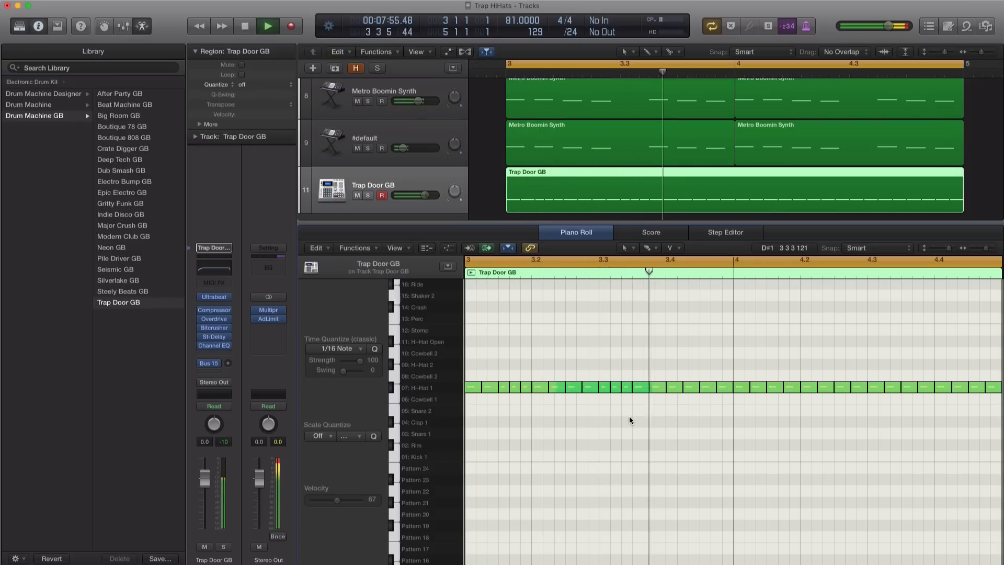
pyautogui.press('space')
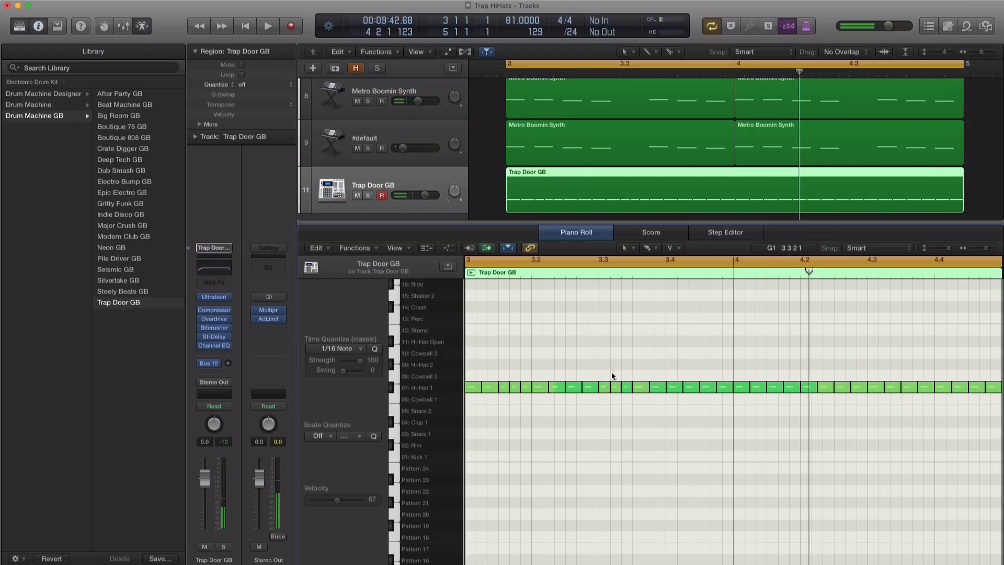
# Step: Set the division to /48, replace the three /24 Hi-Hat 1 notes at beat 3.3 with six /48 notes, and play the loop
pyautogui.click(570, 31)
pyautogui.click(572, 53)
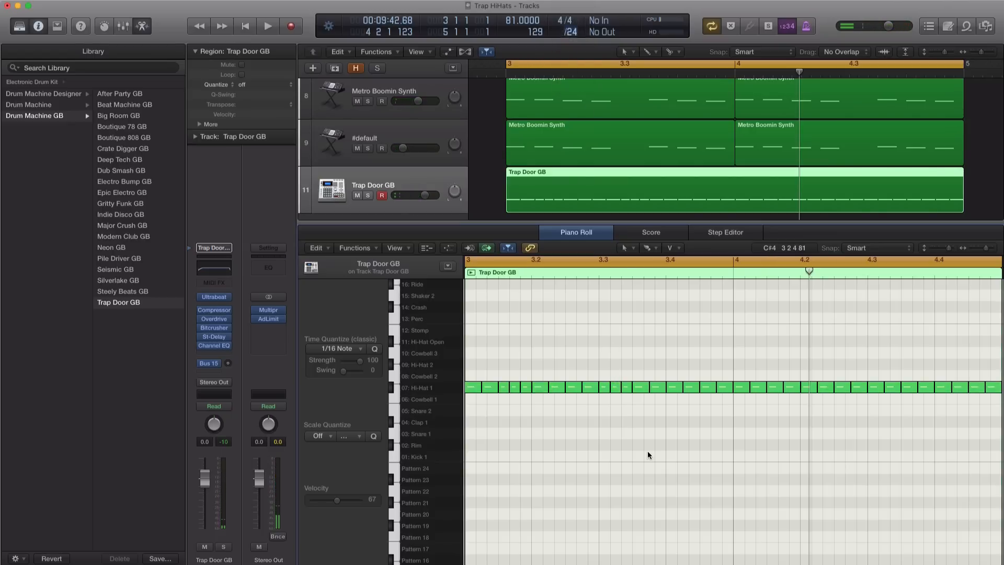
pyautogui.scroll(4, 650, 453)
pyautogui.hscroll(-5, 632, 449)
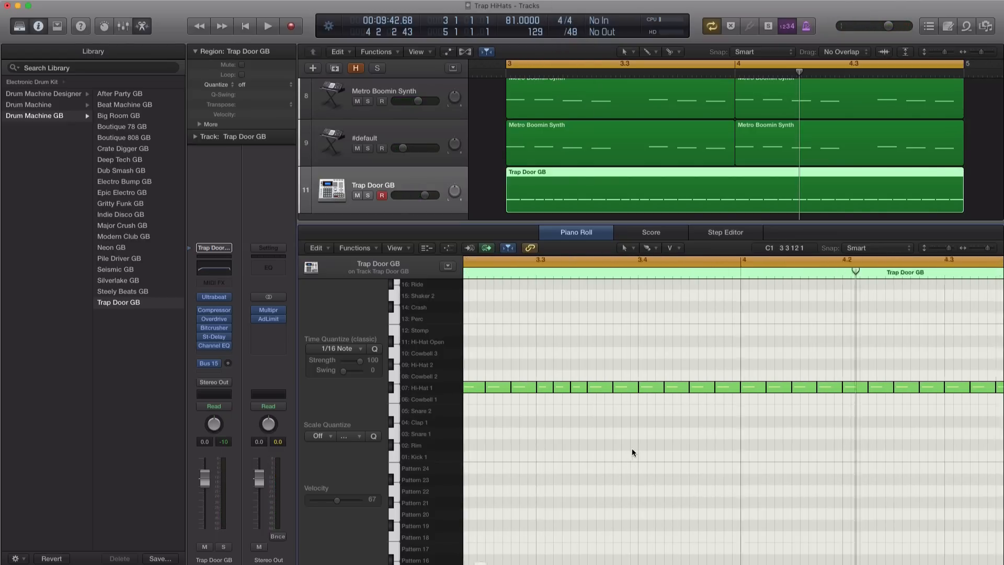
pyautogui.moveTo(664, 409); pyautogui.dragTo(640, 395)
pyautogui.click(651, 415)
pyautogui.hscroll(-3, 651, 416)
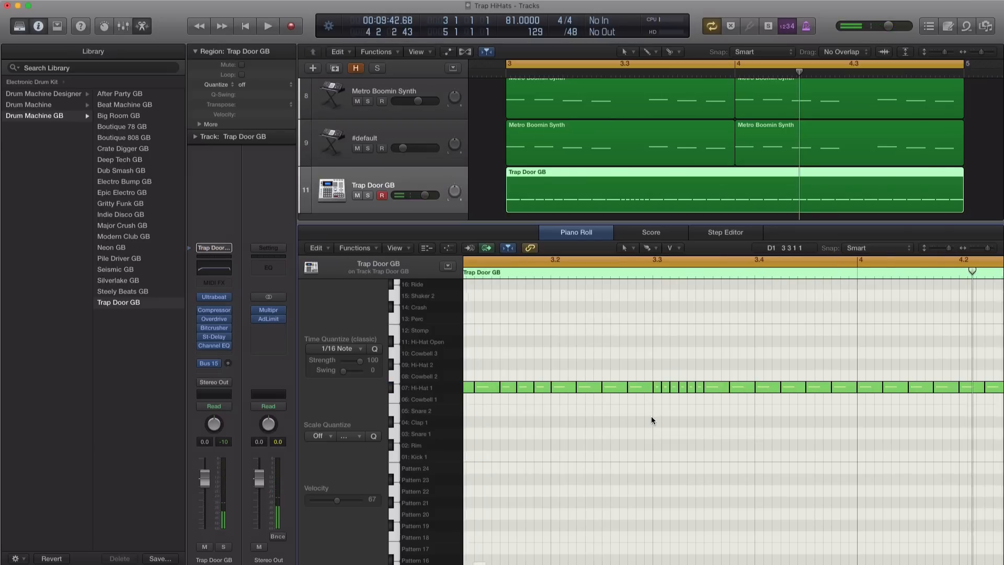
pyautogui.hscroll(2, 652, 416)
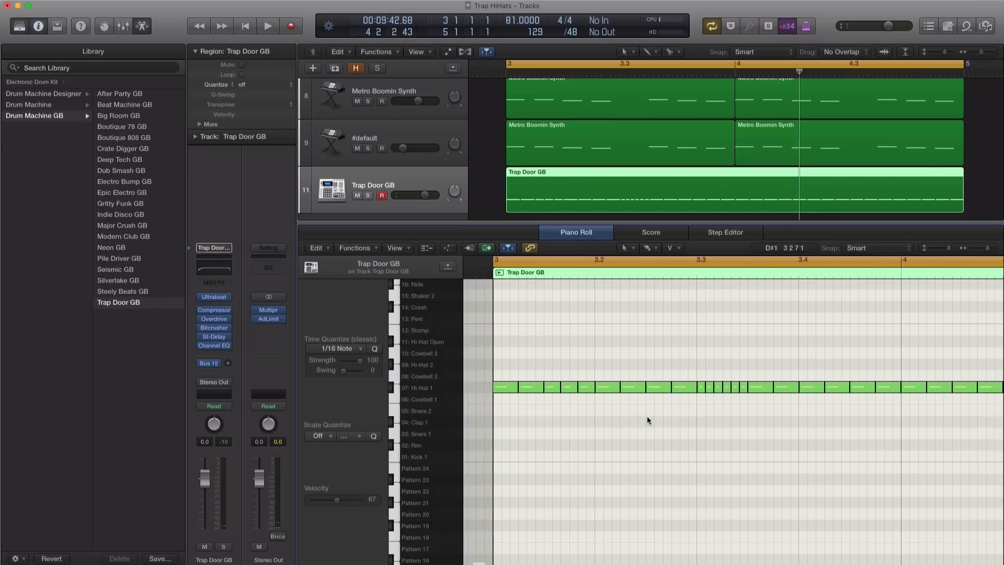
pyautogui.press('space')
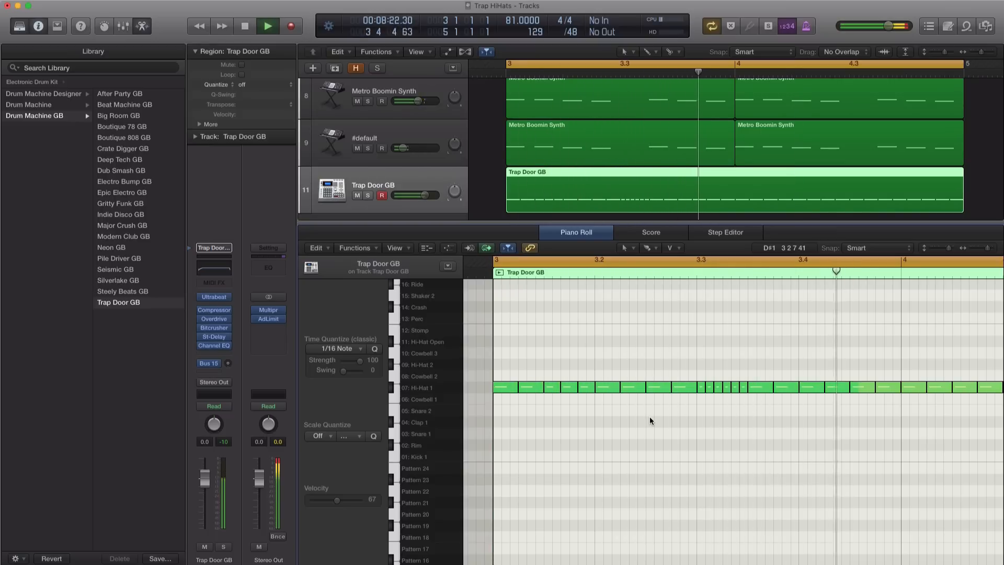
pyautogui.press('space')
# Step: Set the division to /12, replace the three Hi-Hat 1 sixteenths before bar 4 with two /12 triplet notes, and play the loop
pyautogui.moveTo(839, 367); pyautogui.dragTo(888, 393)
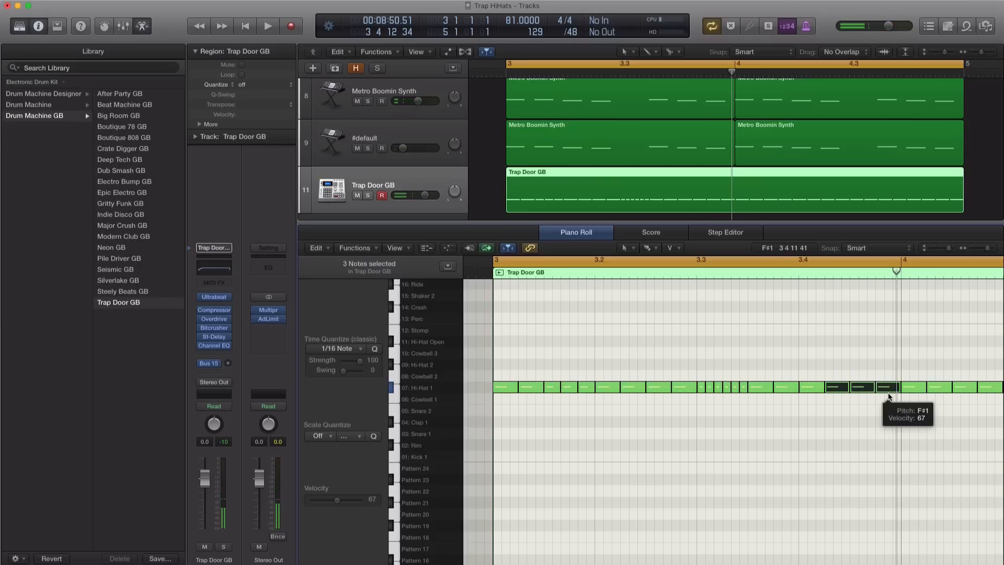
pyautogui.click(570, 31)
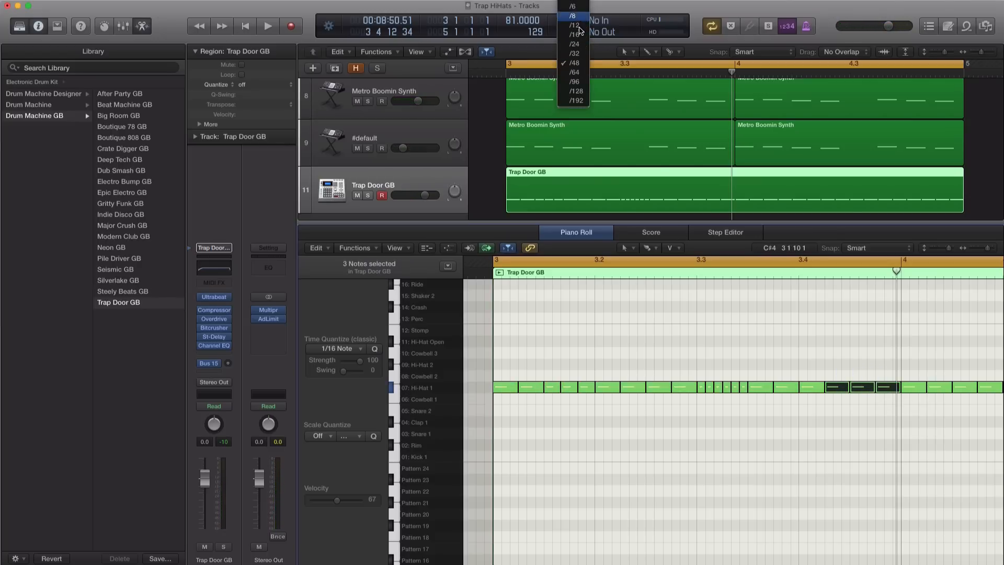
pyautogui.click(575, 25)
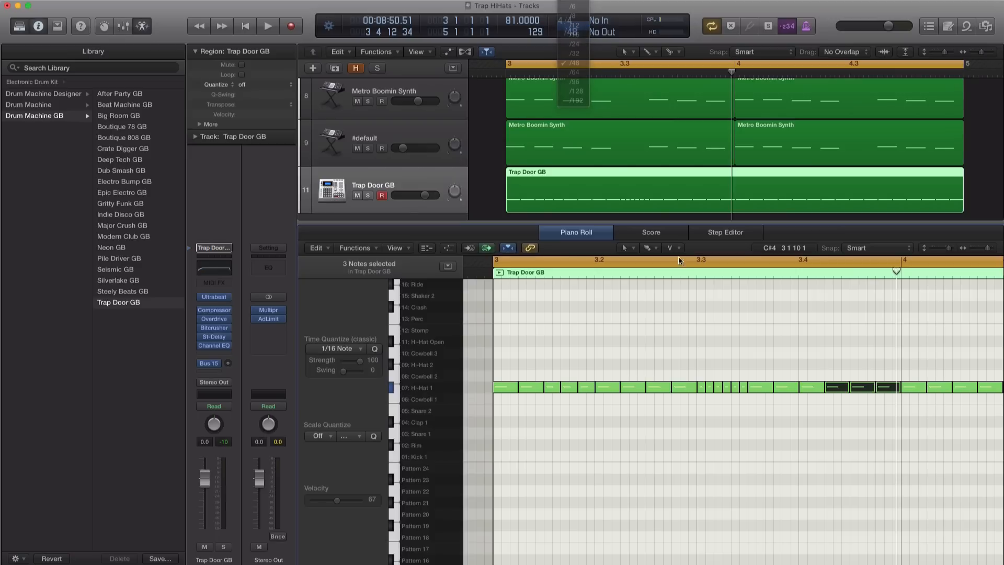
pyautogui.moveTo(840, 367); pyautogui.dragTo(881, 393)
pyautogui.press('Delete')
pyautogui.click(838, 387)
pyautogui.press('space')
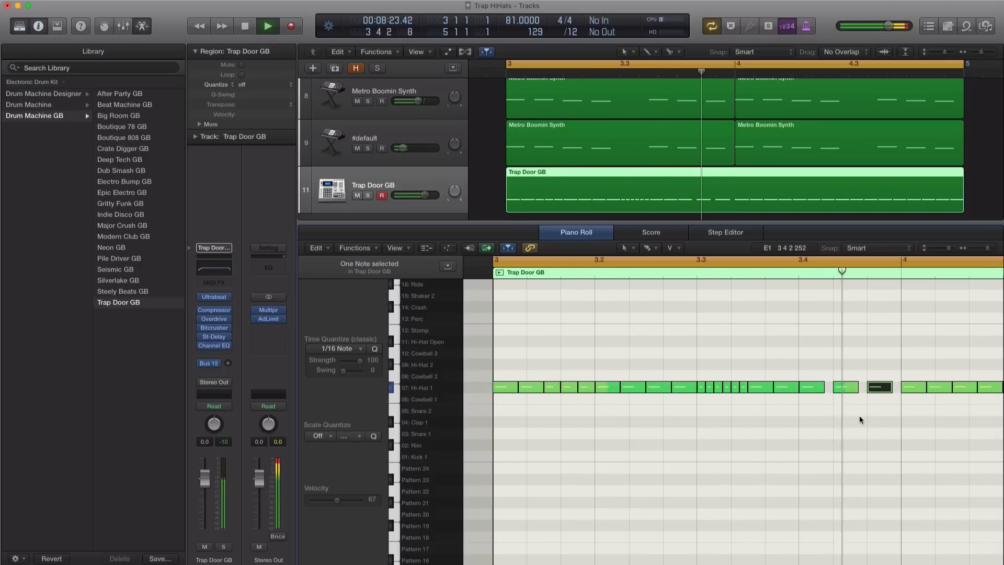
pyautogui.press('space')
# Step: Replace the Hi-Hat 1 sixteenth just before beat 3.4 with a /12 triplet note and play the loop
pyautogui.hscroll(-3, 677, 413)
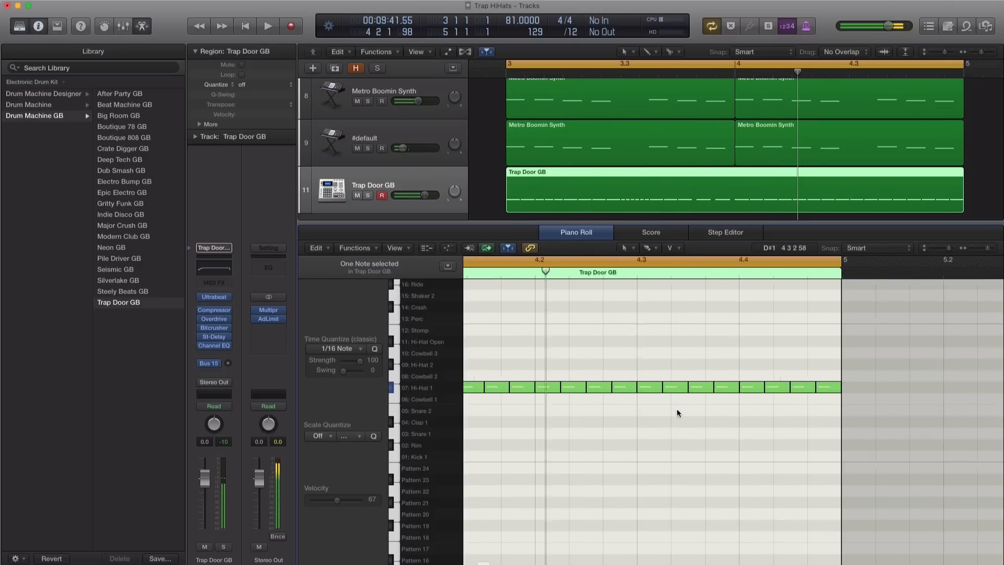
pyautogui.scroll(-2, 677, 413)
pyautogui.hscroll(-2, 677, 413)
pyautogui.scroll(5, 573, 390)
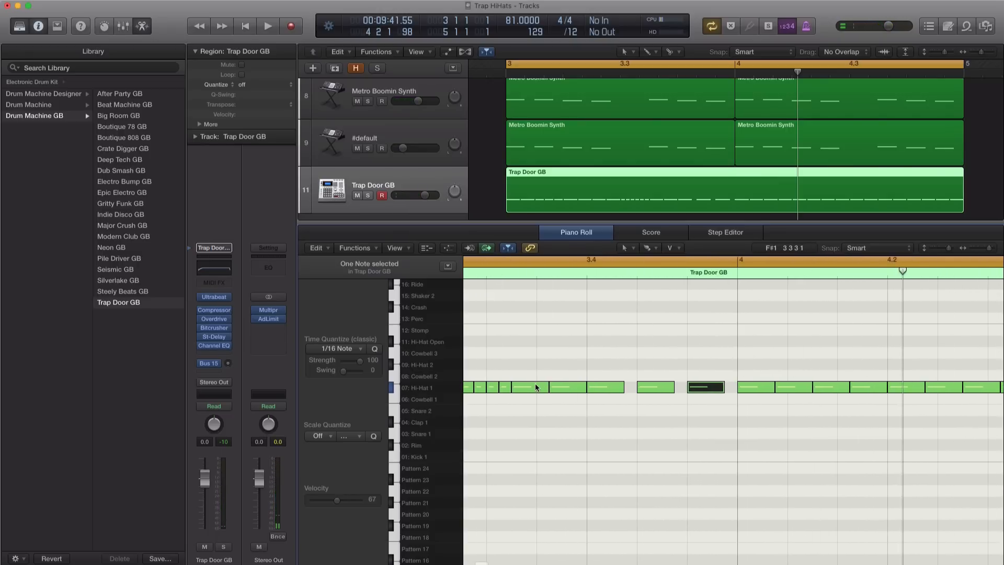
pyautogui.click(533, 388)
pyautogui.moveTo(547, 392)
pyautogui.mouseDown()
pyautogui.moveTo(535, 392)
pyautogui.moveTo(548, 392)
pyautogui.mouseUp()
pyautogui.press('space')
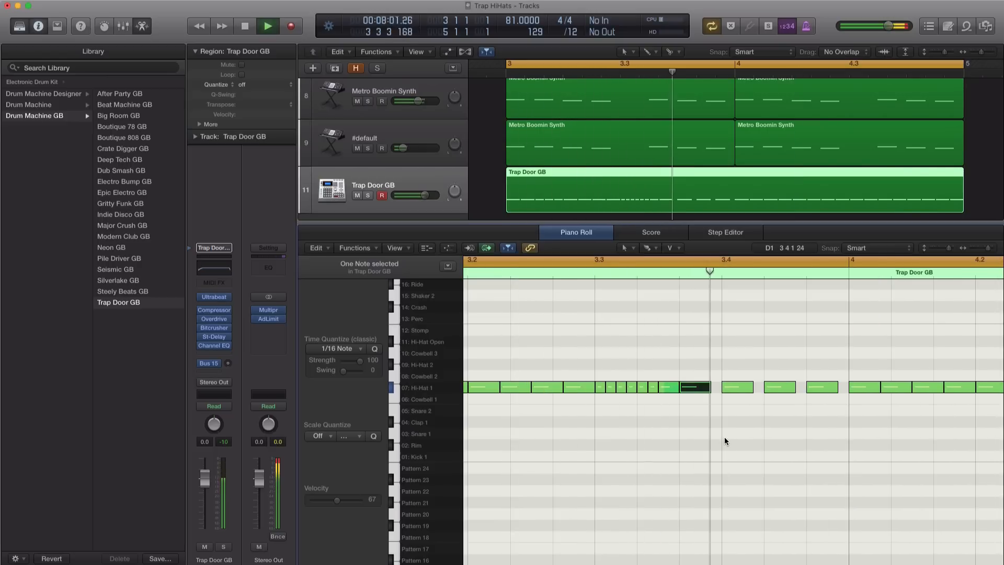
pyautogui.press('space')
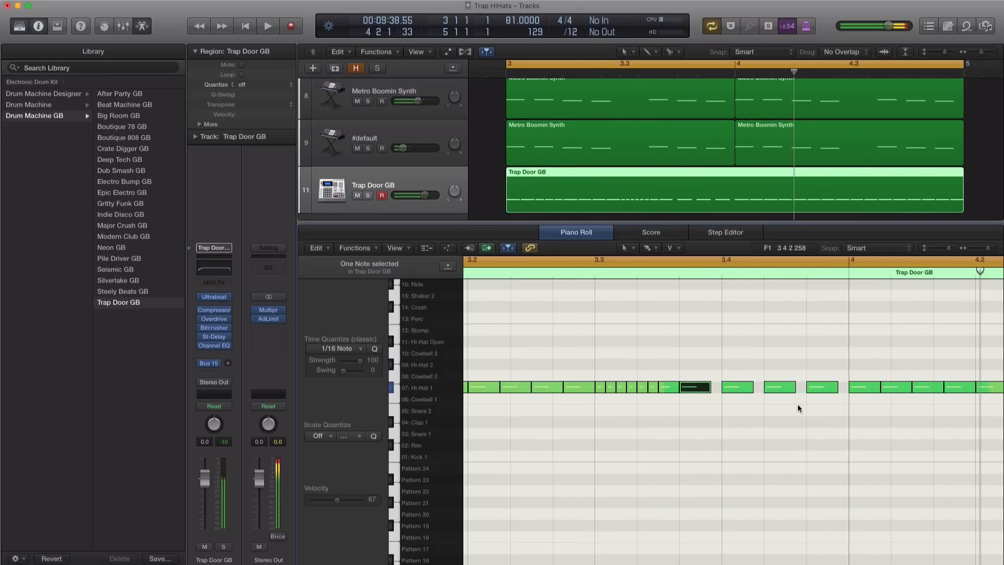
# Step: Set the division to /48, replace the last /12 note before bar 4 with a roll of four /48 notes, and play the loop
pyautogui.click(573, 32)
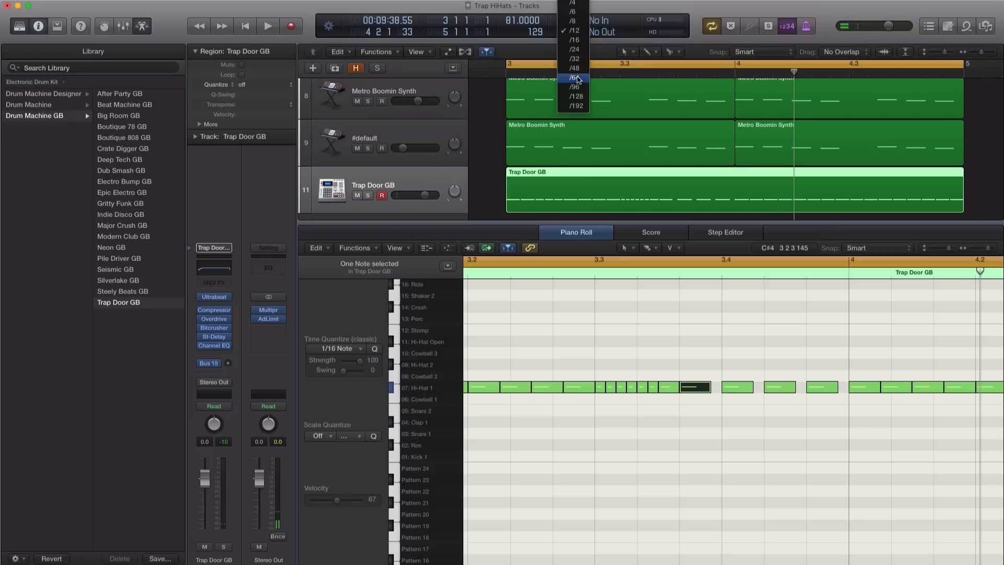
pyautogui.click(709, 301)
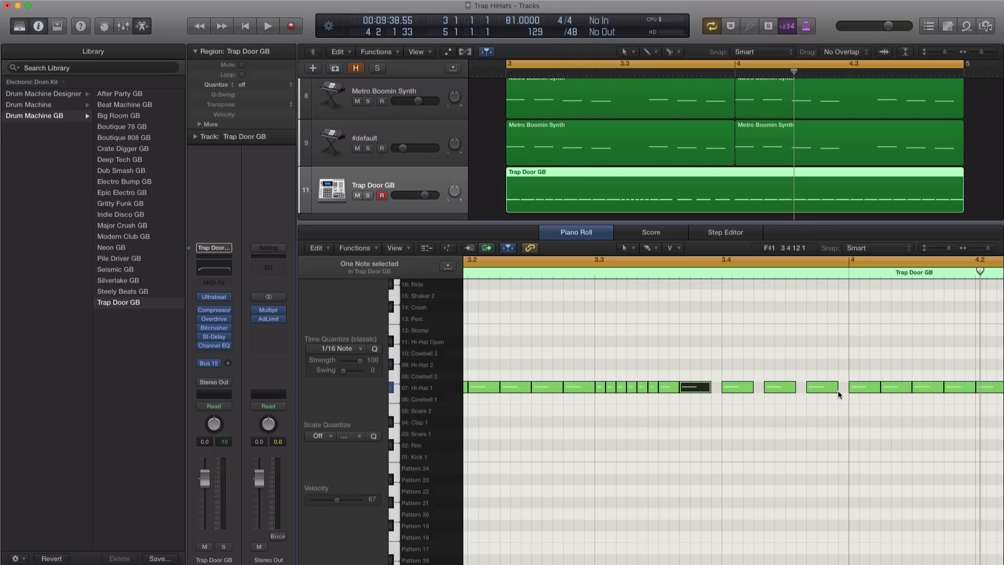
pyautogui.moveTo(836, 390)
pyautogui.mouseDown()
pyautogui.moveTo(811, 392)
pyautogui.moveTo(844, 390)
pyautogui.mouseUp()
pyautogui.press('space')
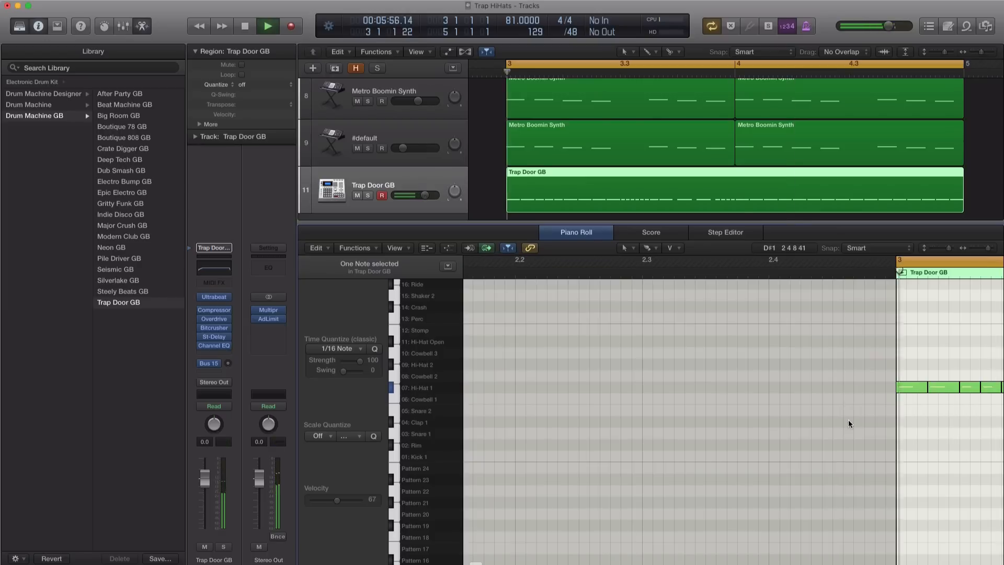
pyautogui.press('space')
# Step: Hide the Library, fit the whole hi-hat pattern in view and play the loop to hear the rolls
pyautogui.click(21, 26)
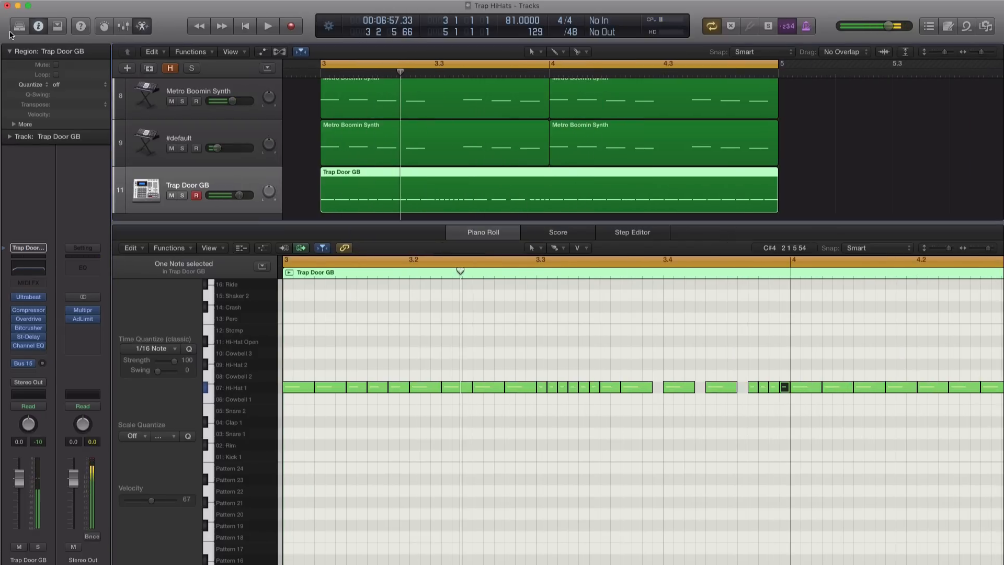
pyautogui.press('super+Left')
pyautogui.press('super+Left')
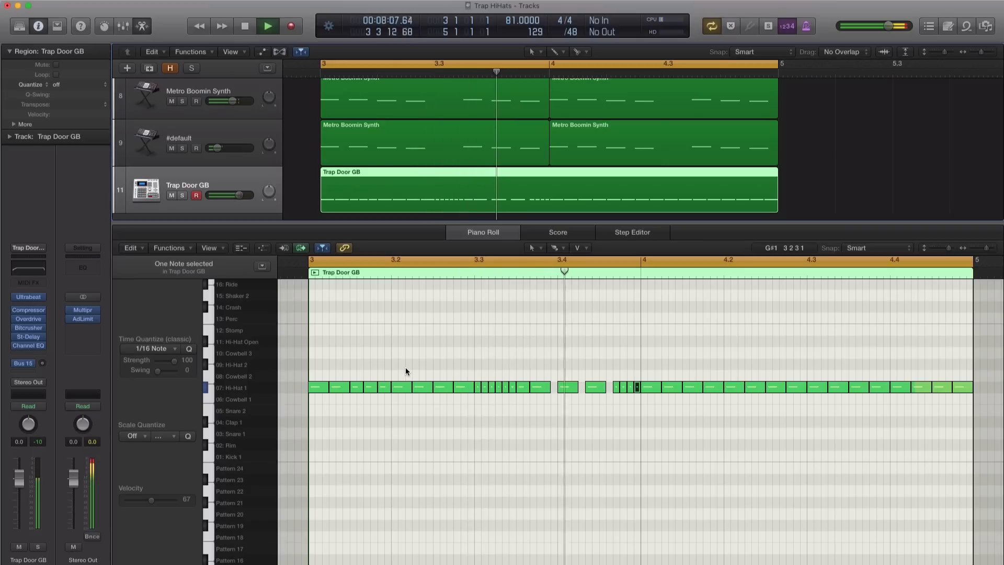
pyautogui.press('space')
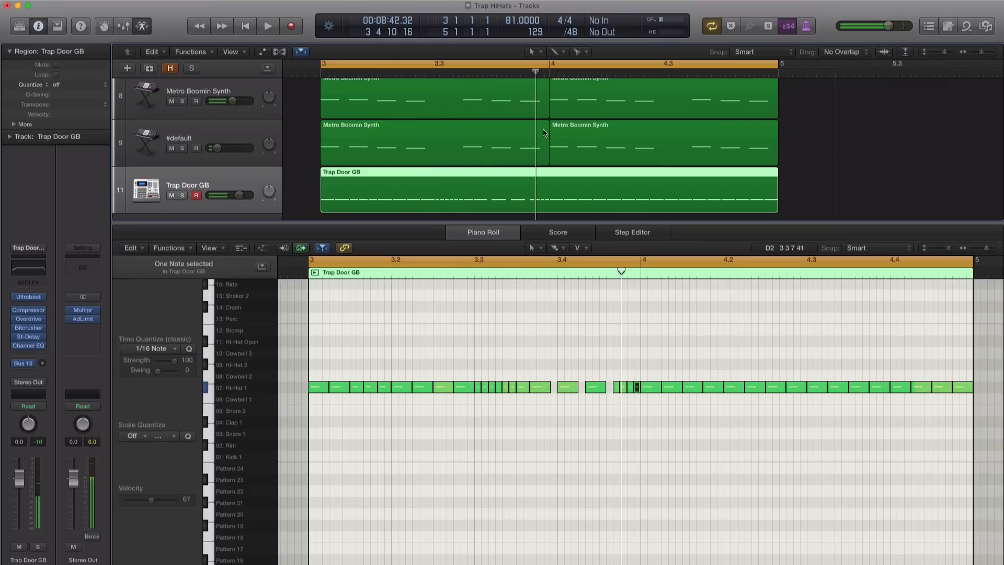
# Step: Set the division to /16 and move the /12 notes just before and just after beat 3.4 onto sixteenth positions while playing the loop
pyautogui.click(573, 33)
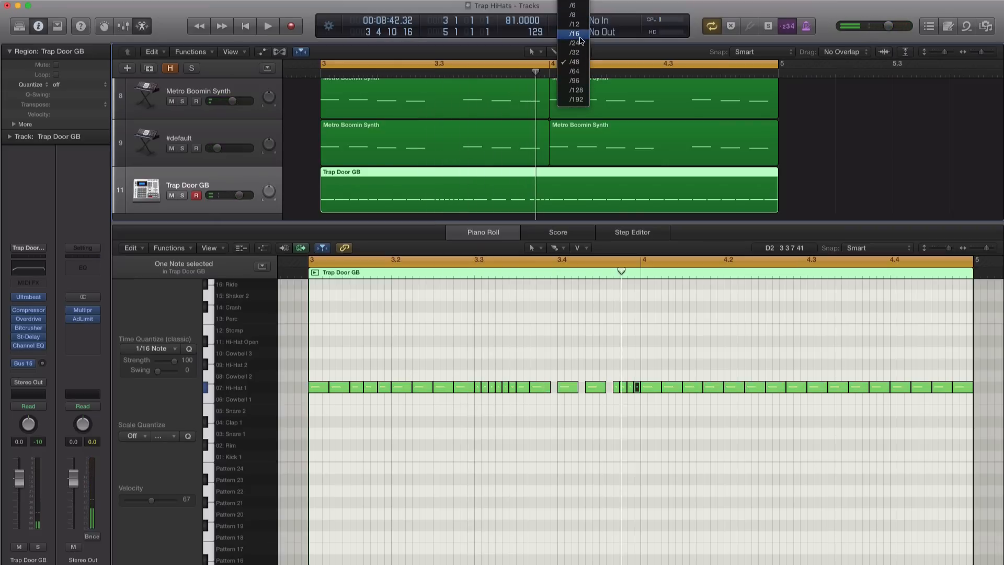
pyautogui.click(575, 34)
pyautogui.press('super+Right')
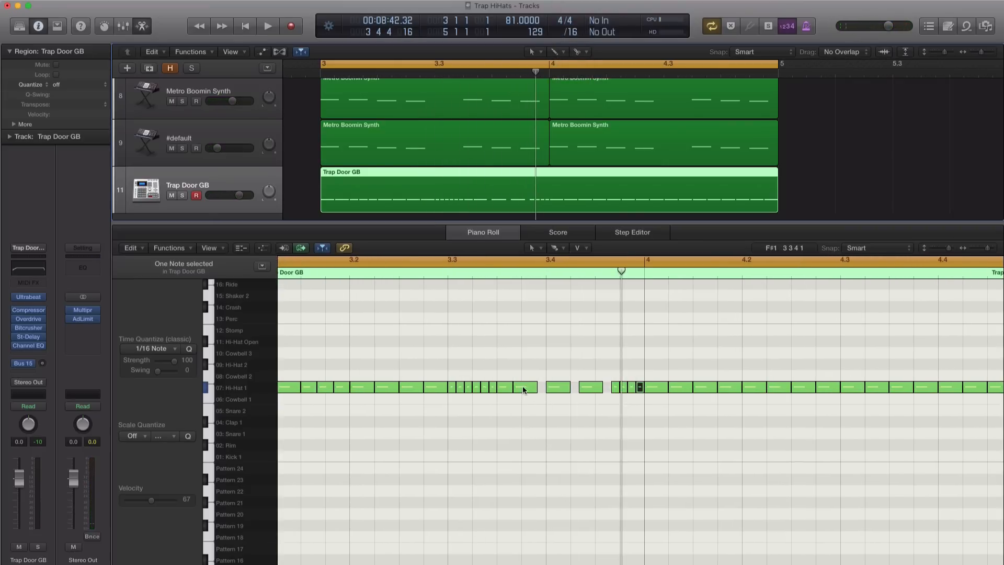
pyautogui.moveTo(524, 387); pyautogui.dragTo(533, 388)
pyautogui.press('space')
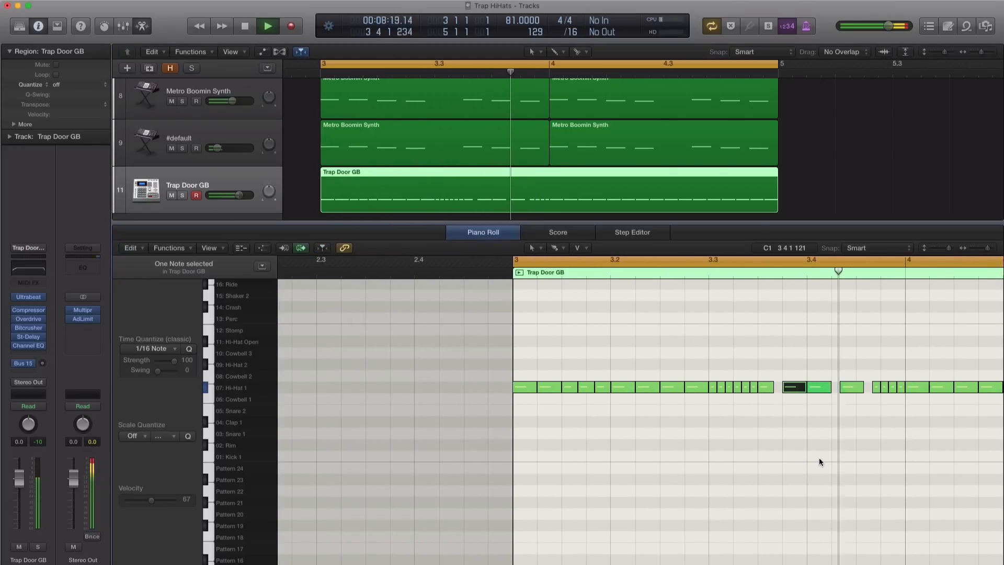
pyautogui.moveTo(848, 388); pyautogui.dragTo(841, 388)
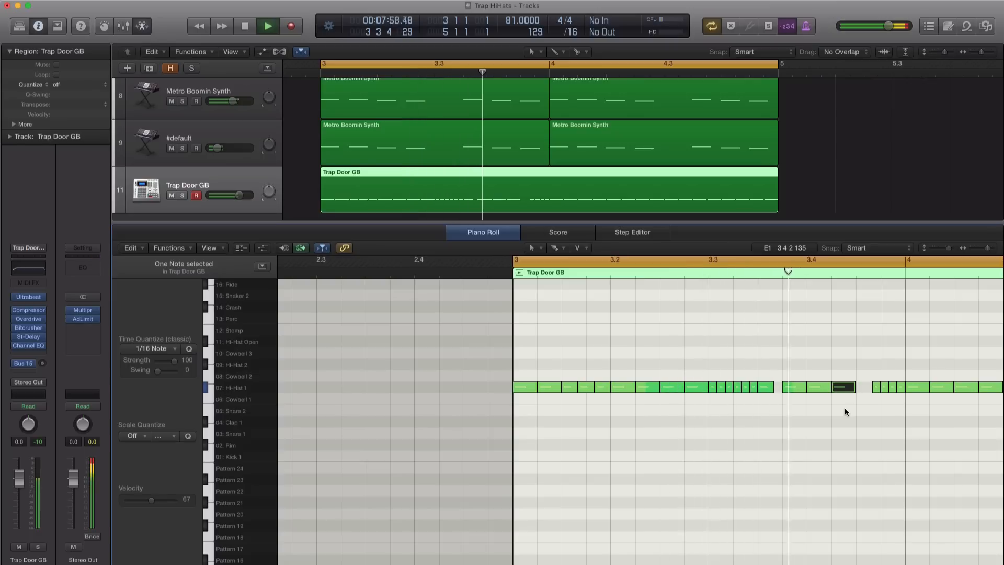
pyautogui.press('space')
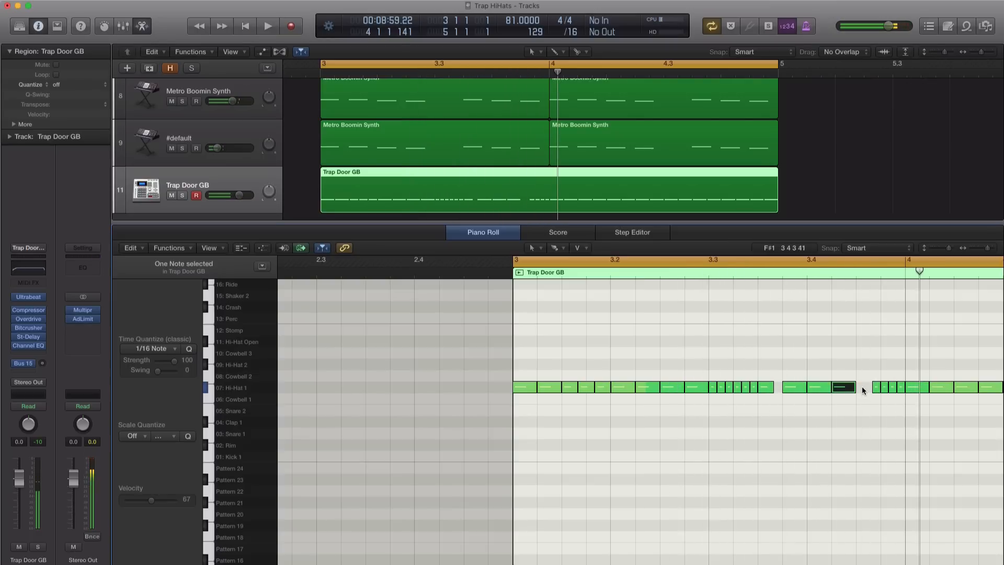
# Step: Copy two /48 Hi-Hat 1 notes into the gap in front of the roll before bar 4 and play the loop
pyautogui.moveTo(887, 372); pyautogui.dragTo(869, 394)
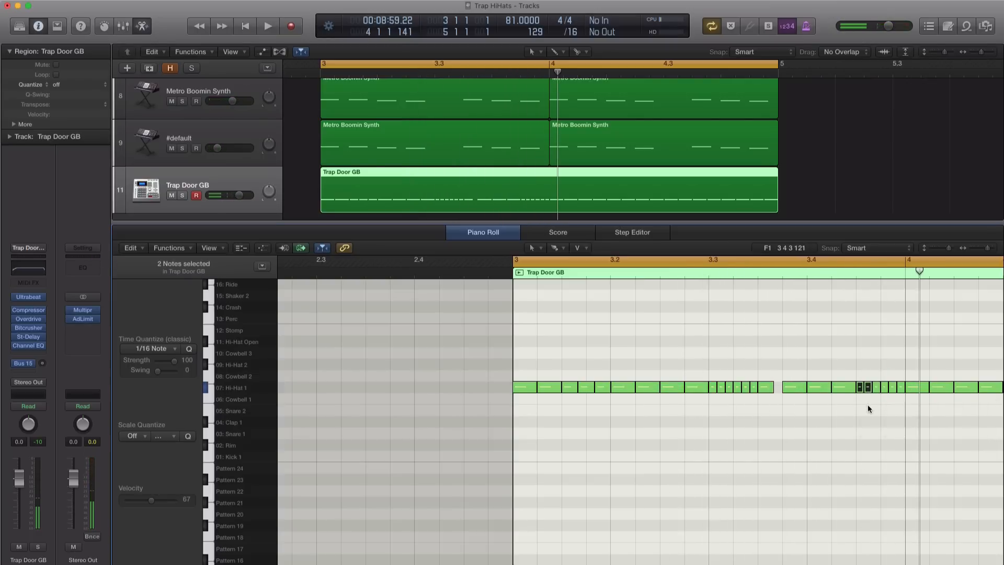
pyautogui.press('space')
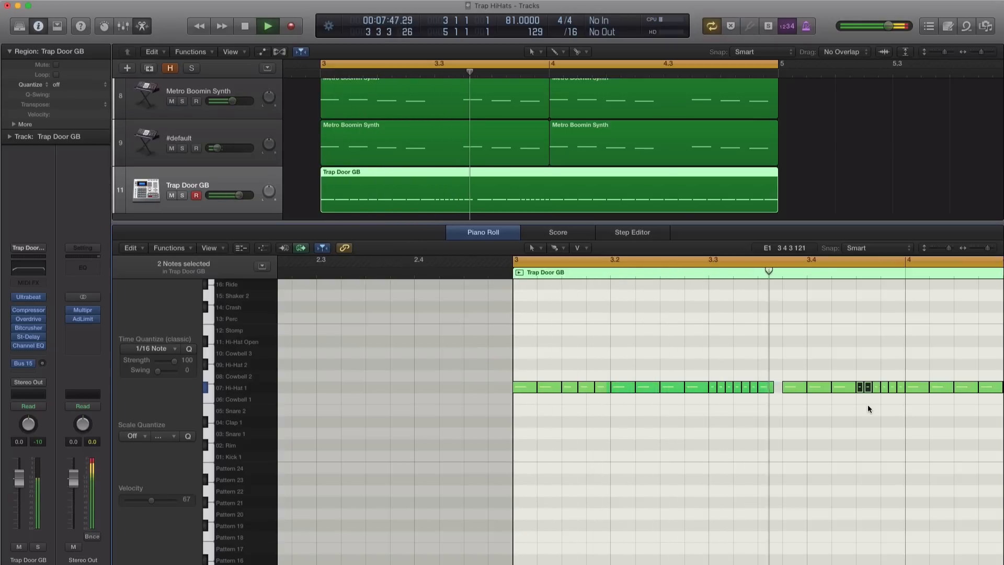
pyautogui.press('space')
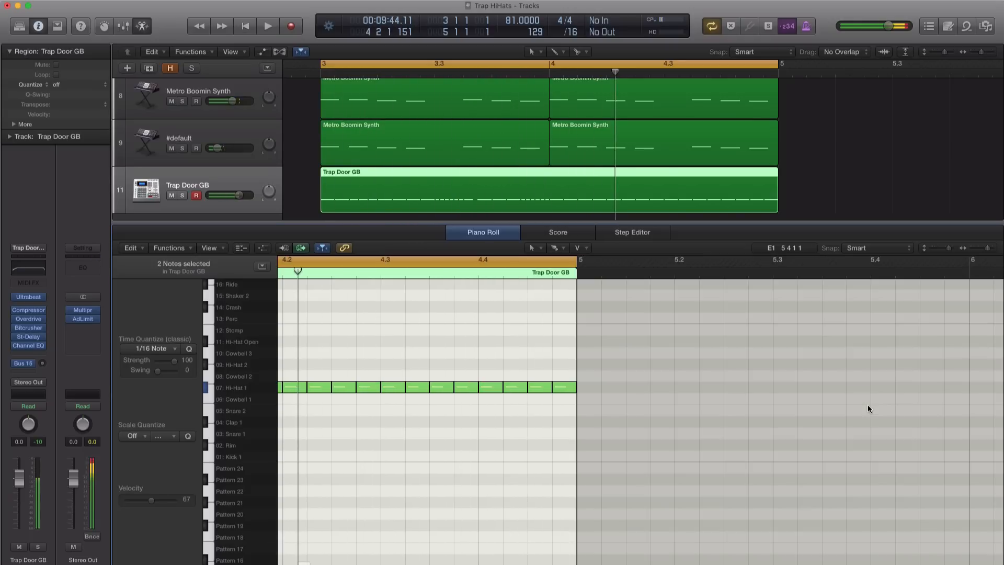
# Step: Hide the inspector, bring the full two-bar hi-hat pattern into view and play the loop
pyautogui.hscroll(-6, 640, 439)
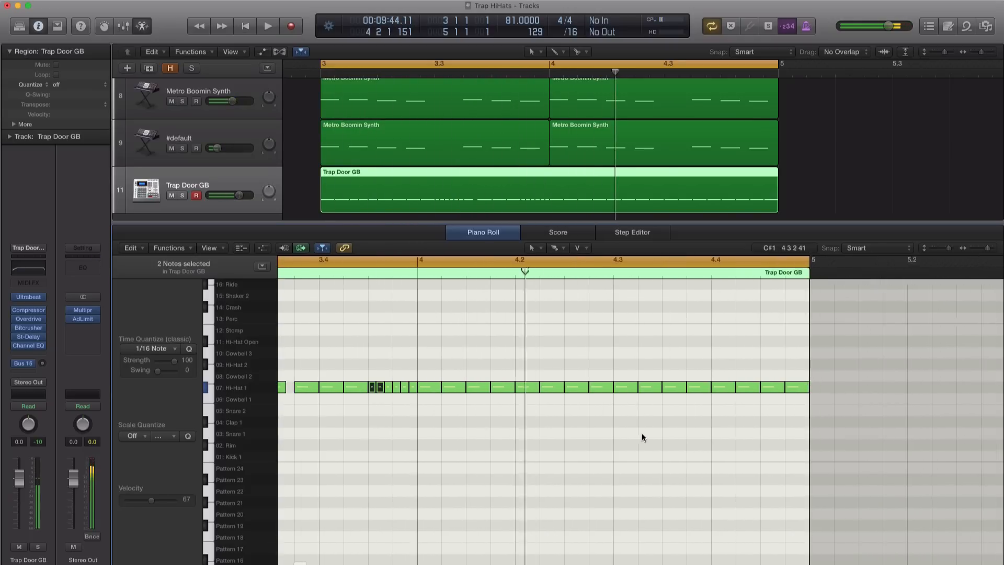
pyautogui.click(38, 34)
pyautogui.hscroll(-5, 320, 302)
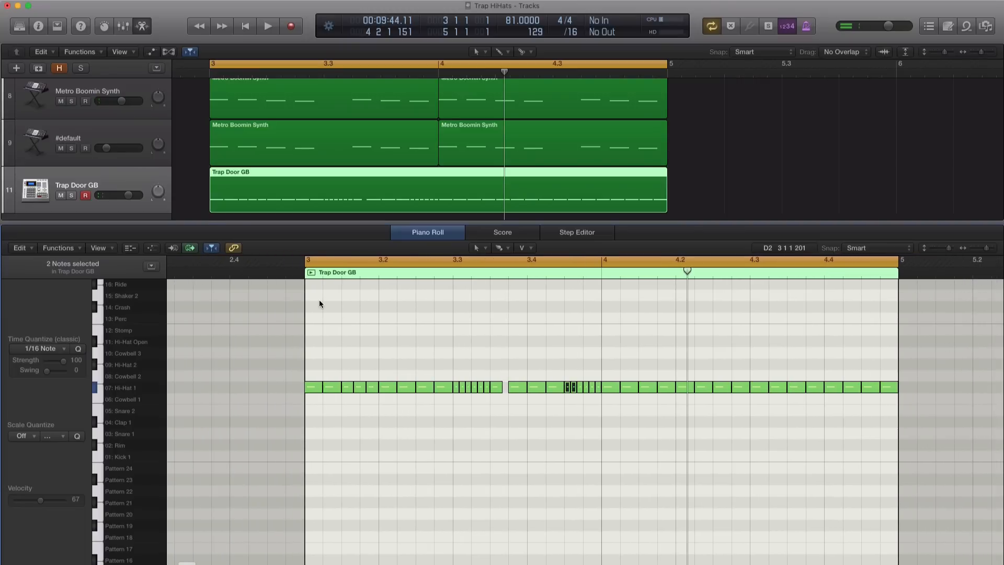
pyautogui.press('space')
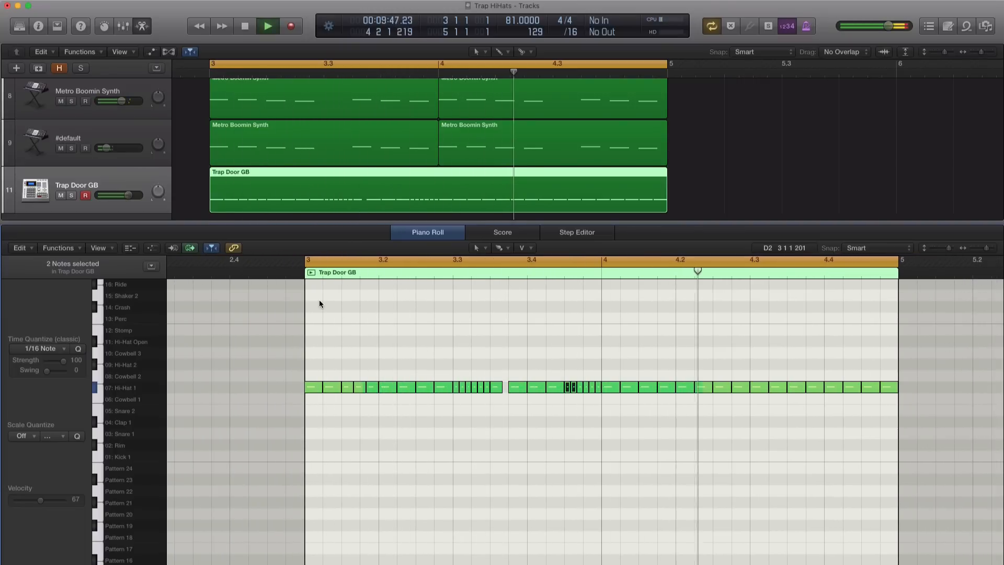
# Step: Set the division to /24, replace the two Hi-Hat 1 notes just before beat 4.2 with /24 notes and play the loop
pyautogui.press('space')
pyautogui.moveTo(647, 372); pyautogui.dragTo(662, 390)
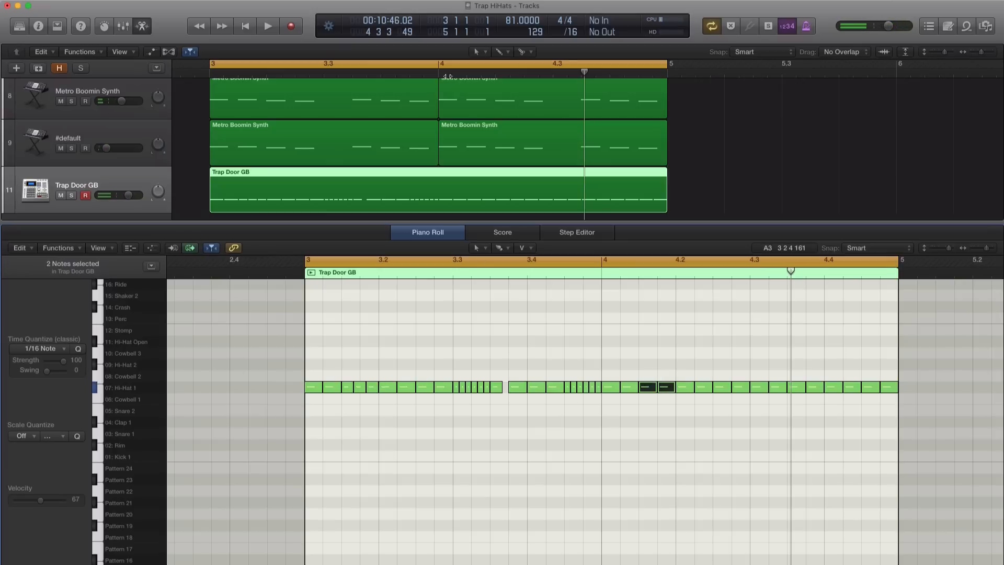
pyautogui.click(571, 32)
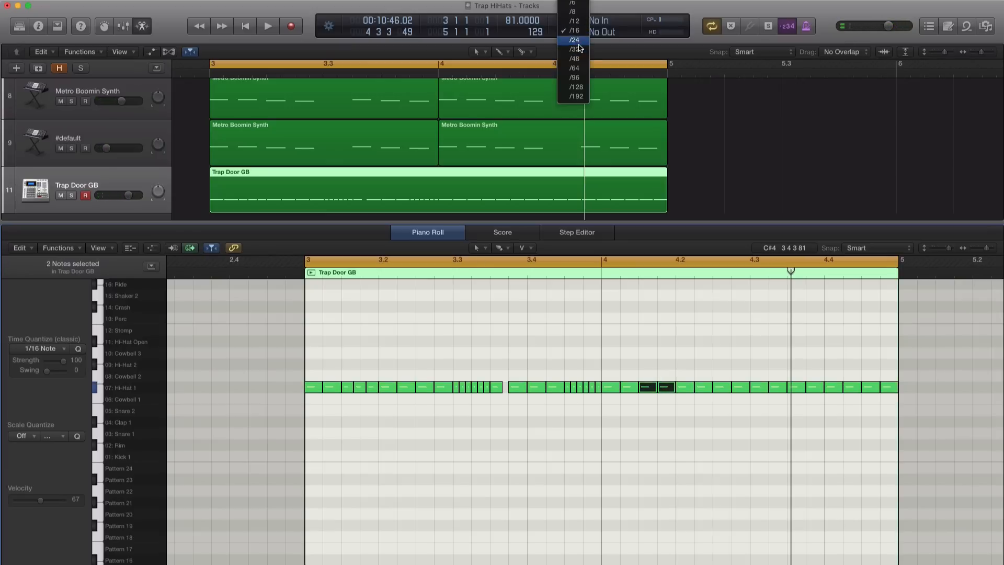
pyautogui.click(575, 41)
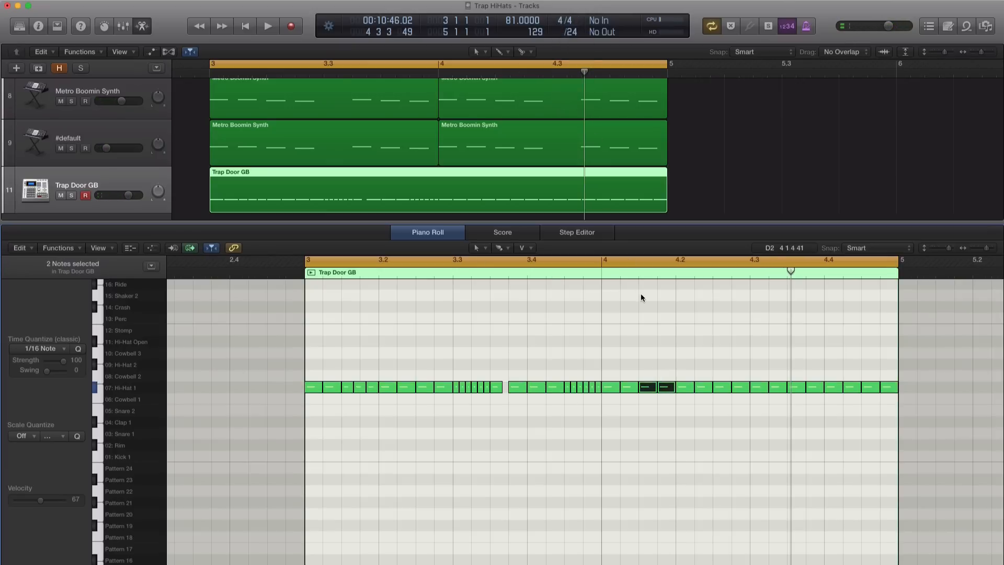
pyautogui.click(660, 388)
pyautogui.press('Delete')
pyautogui.moveTo(654, 391); pyautogui.dragTo(670, 390)
pyautogui.click(671, 409)
pyautogui.press('space')
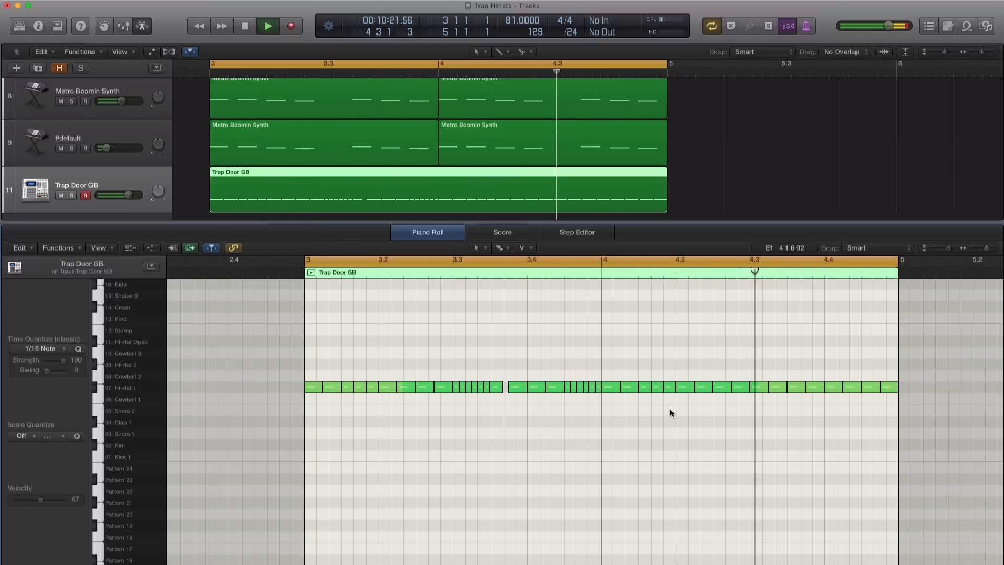
# Step: Set the division to /64 and replace the three Hi-Hat 1 notes from beat 4.3 with a single /64 note
pyautogui.press('space')
pyautogui.moveTo(760, 366); pyautogui.dragTo(786, 392)
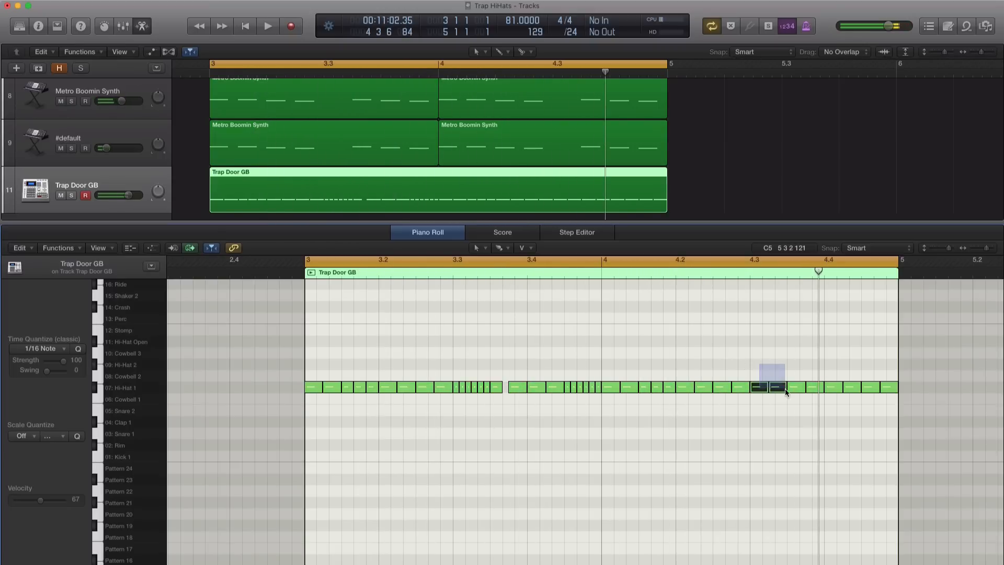
pyautogui.click(572, 32)
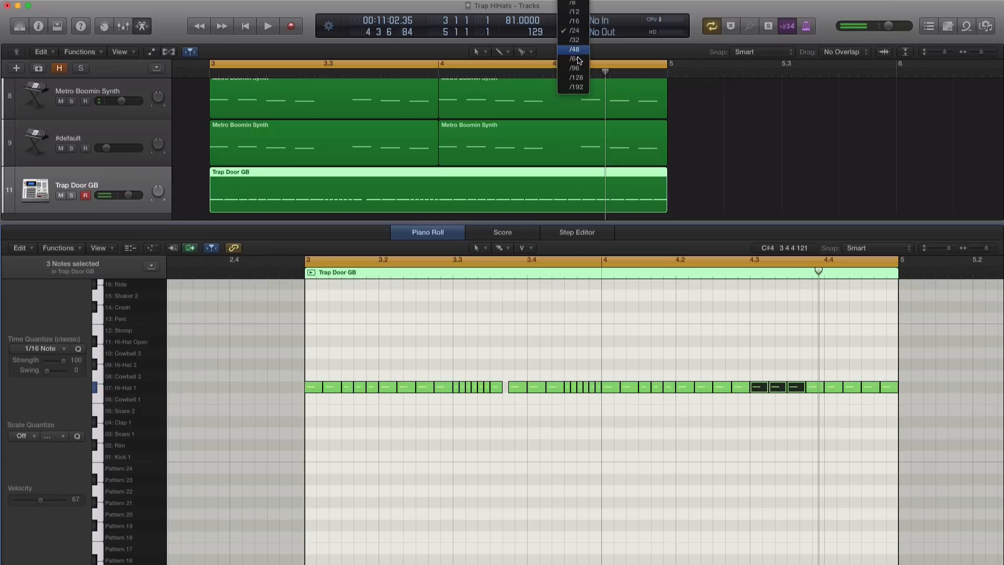
pyautogui.press('Return')
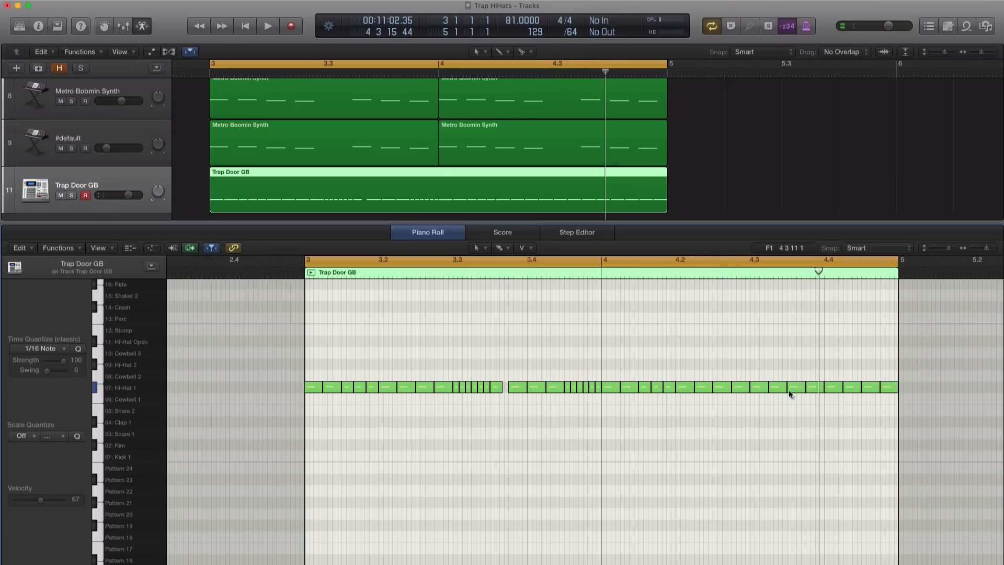
pyautogui.moveTo(767, 388); pyautogui.dragTo(753, 388)
# Step: Repeat the /64 note into a roll over the first half of beat 4.3, delete the extra last copy and play the loop
pyautogui.press('super+r')
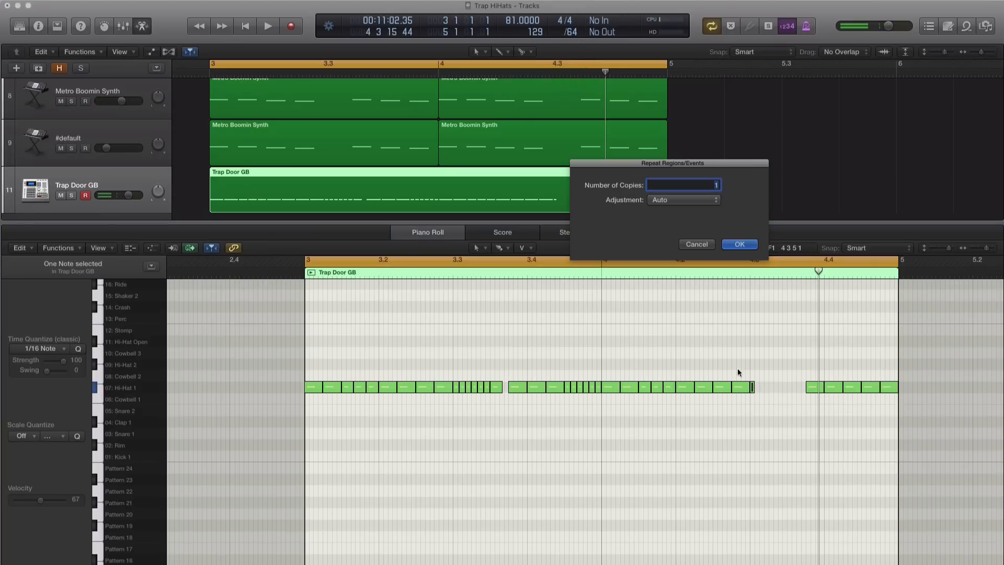
pyautogui.click(687, 206)
pyautogui.click(687, 239)
pyautogui.press('Return')
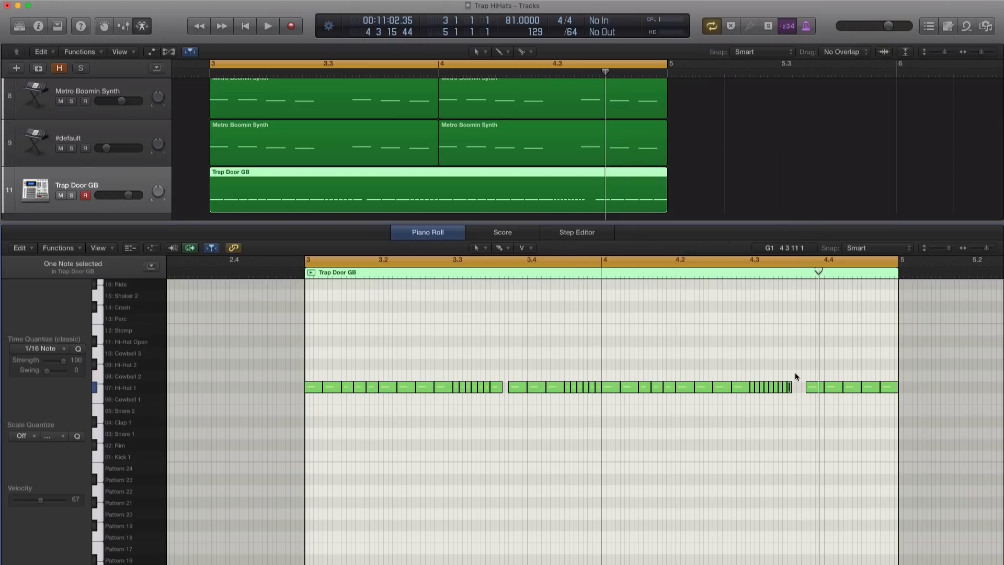
pyautogui.press('Delete')
pyautogui.press('space')
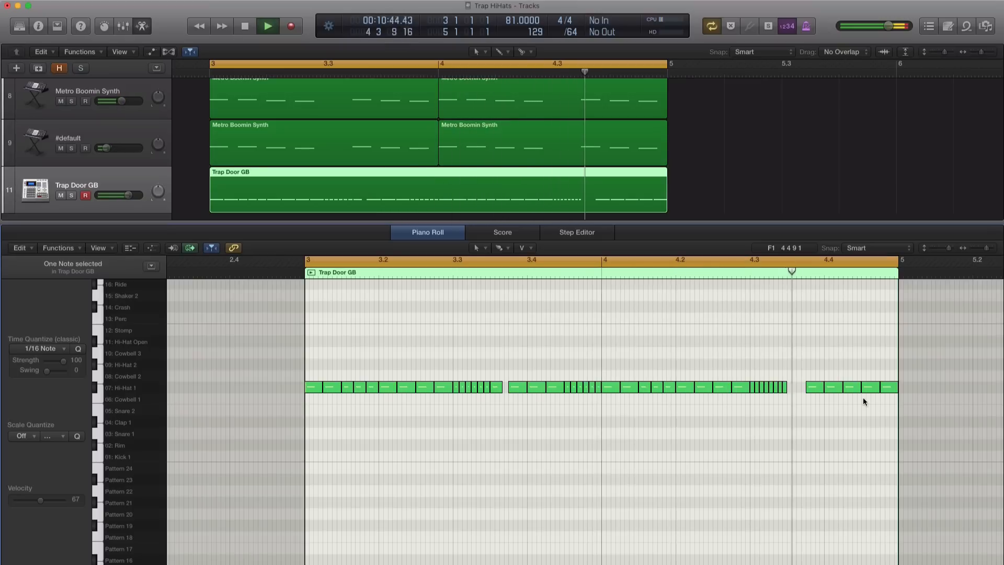
# Step: Set the division to /12 and replace the last five Hi-Hat 1 notes with three evenly spaced /12 notes from beat 4.4
pyautogui.press('space')
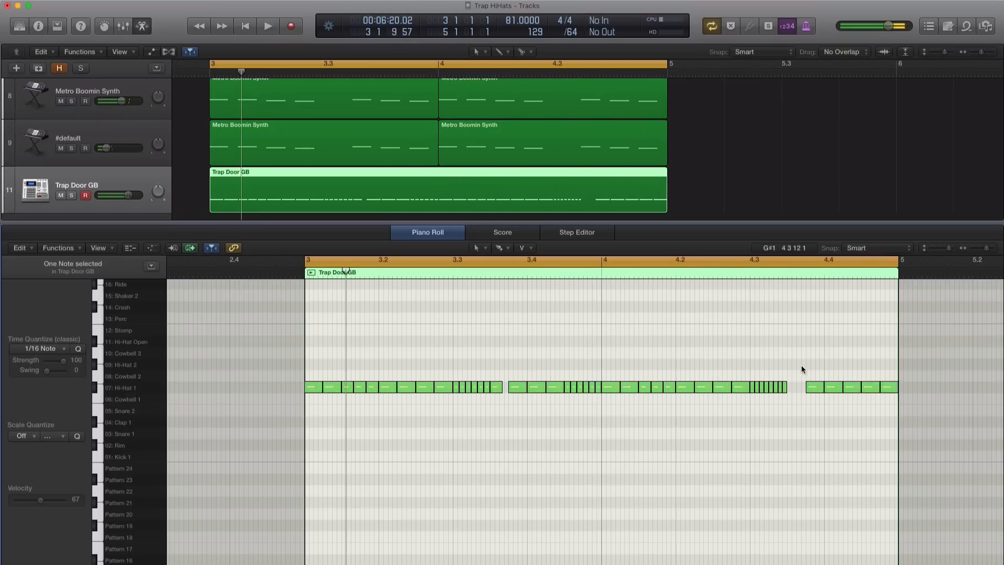
pyautogui.moveTo(802, 366); pyautogui.dragTo(913, 404)
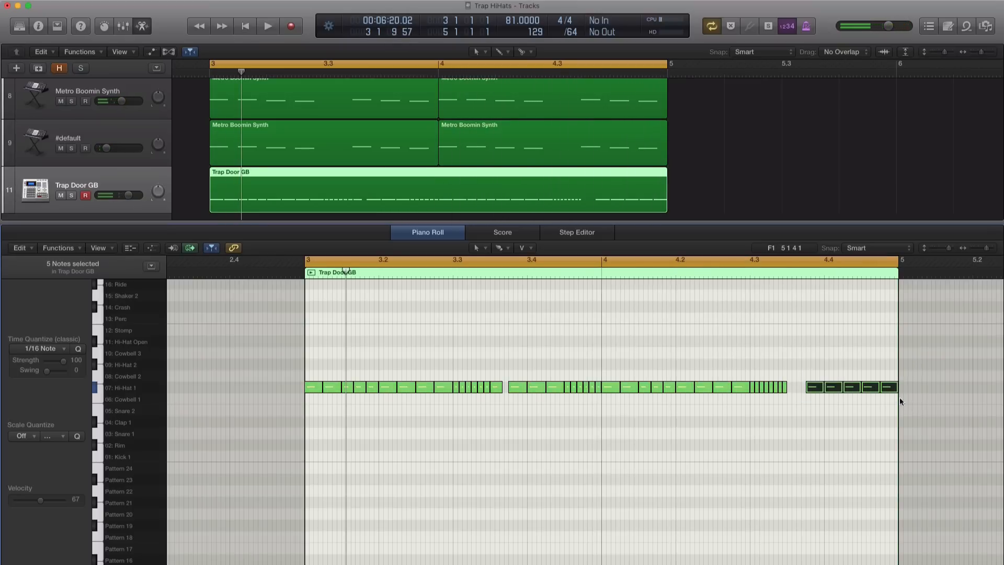
pyautogui.click(572, 34)
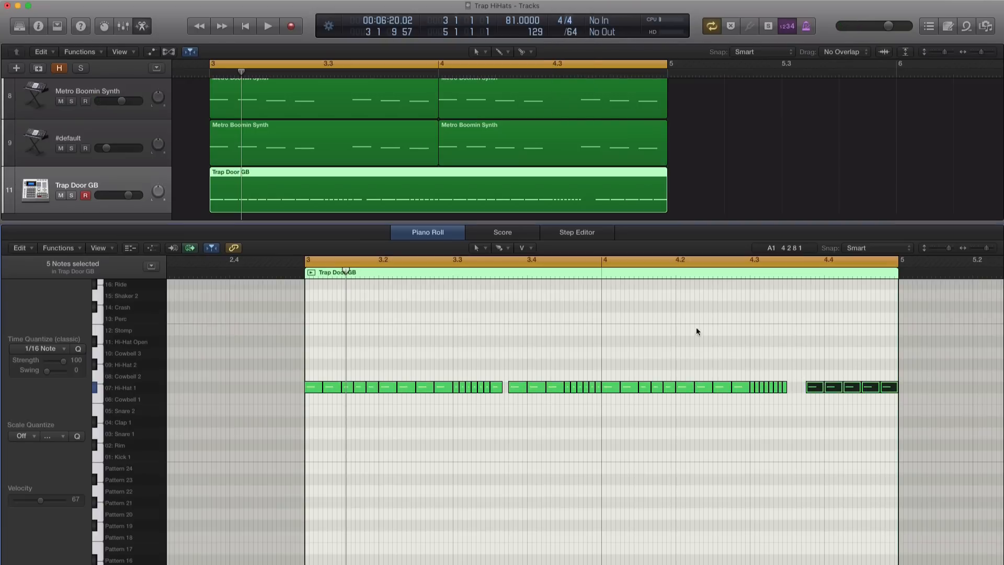
pyautogui.click(571, 33)
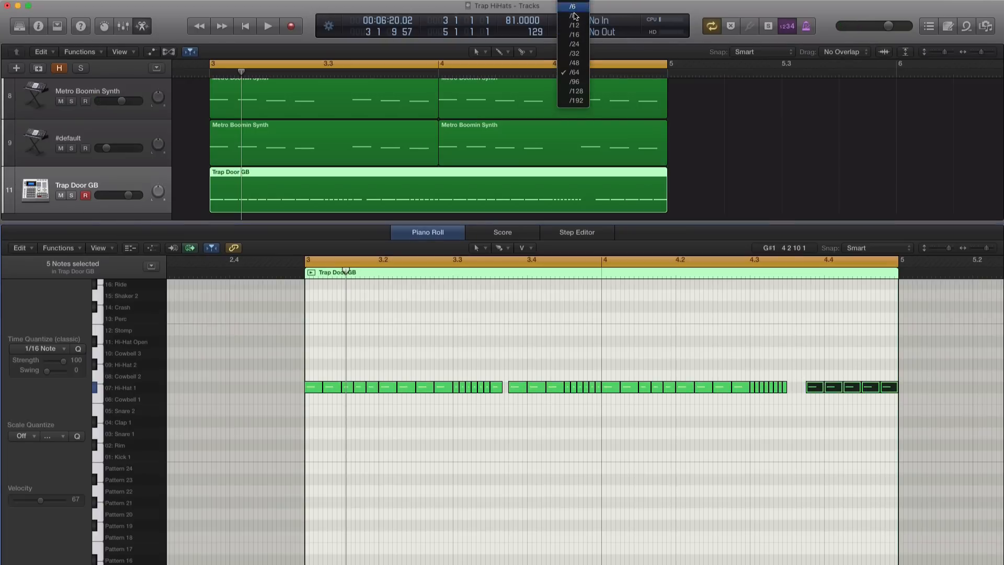
pyautogui.click(575, 27)
pyautogui.press('super+Right')
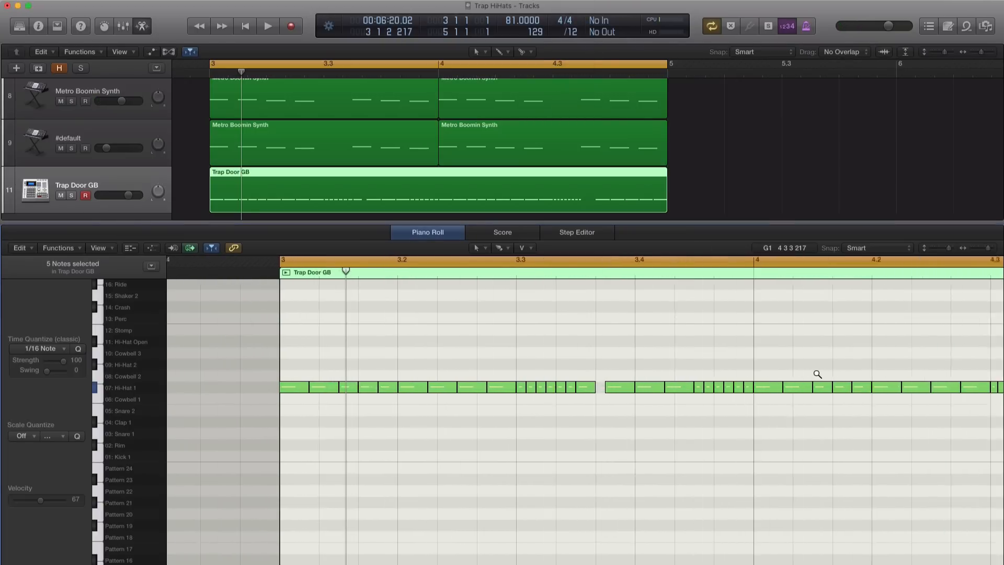
pyautogui.hscroll(10, 818, 376)
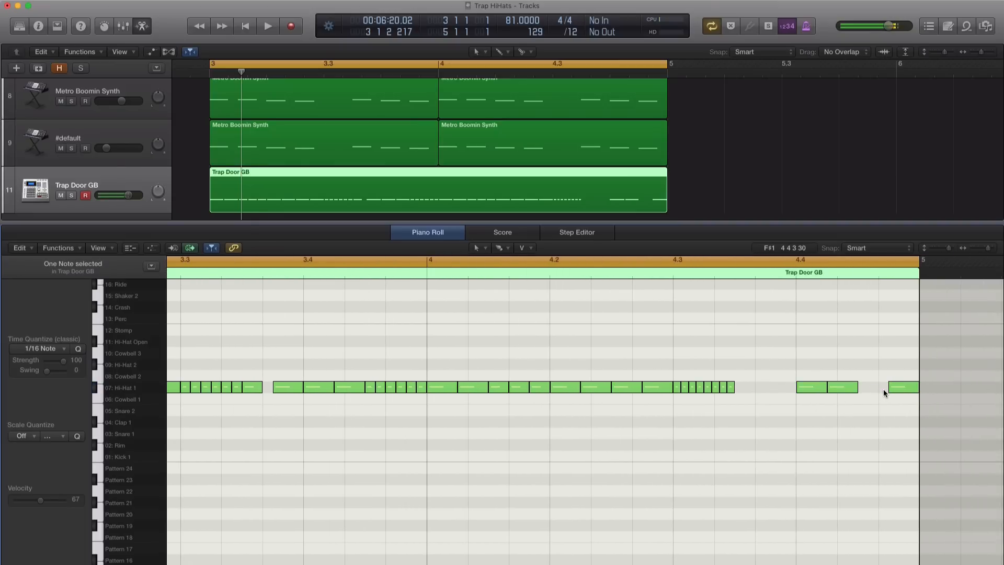
pyautogui.moveTo(841, 391); pyautogui.dragTo(889, 394)
pyautogui.scroll(-3, 861, 406)
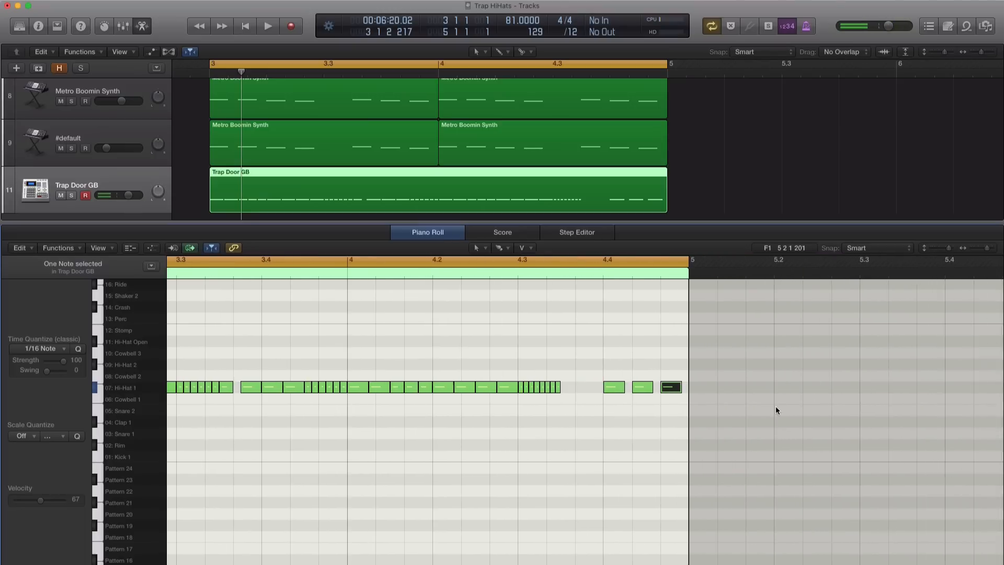
# Step: Limit the cycle range to bar 4, add a /12 Hi-Hat 1 note in the gap before beat 4.4 and play the loop
pyautogui.hscroll(-7, 776, 411)
pyautogui.moveTo(590, 263); pyautogui.dragTo(921, 272)
pyautogui.press('space')
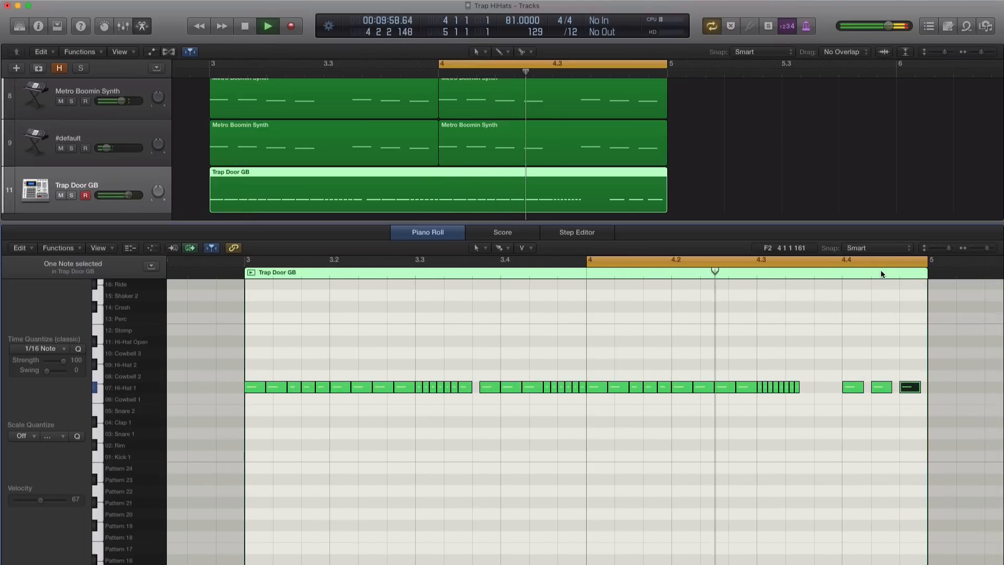
pyautogui.press('space')
pyautogui.click(820, 394)
pyautogui.moveTo(818, 390); pyautogui.dragTo(827, 391)
pyautogui.press('space')
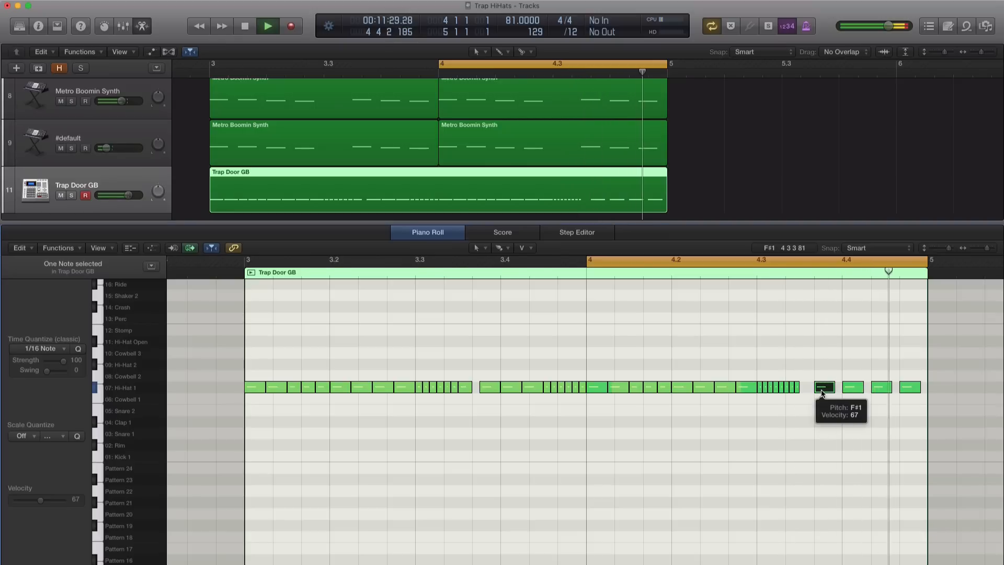
# Step: Extend the cycle range to cover bars 3 and 4 and play the full hi-hat pattern
pyautogui.press('space')
pyautogui.press('super+Left')
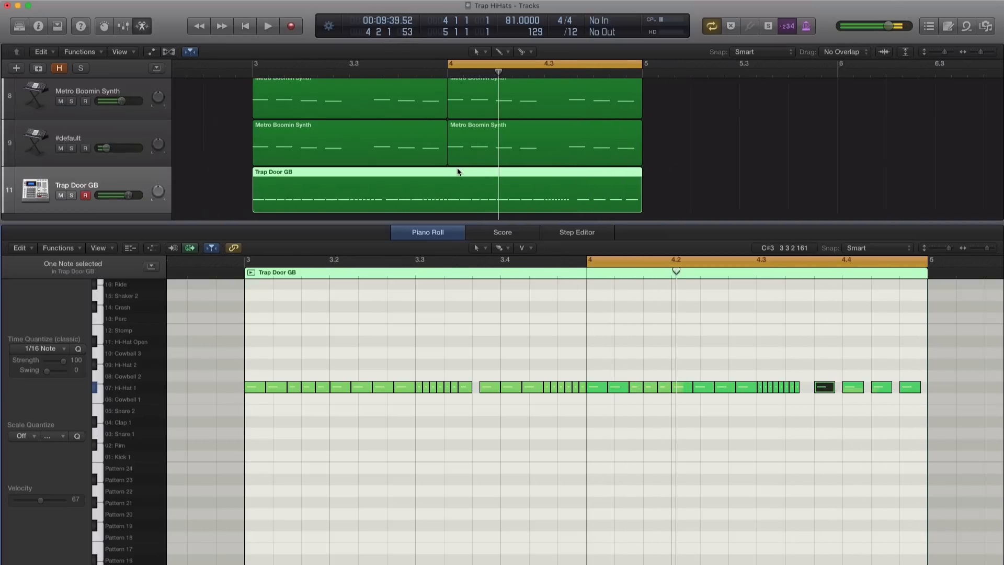
pyautogui.moveTo(265, 69); pyautogui.dragTo(637, 83)
pyautogui.press('space')
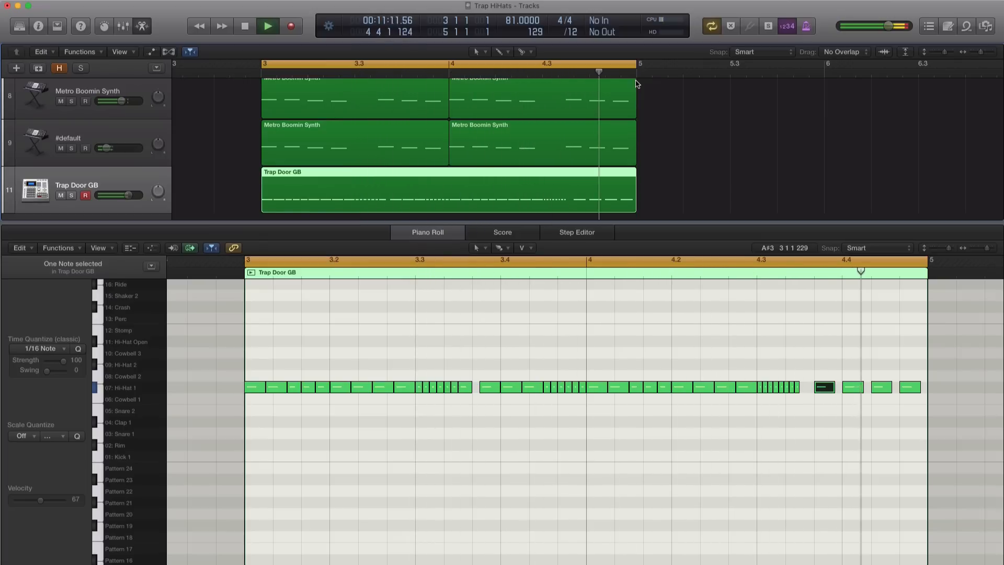
pyautogui.press('space')
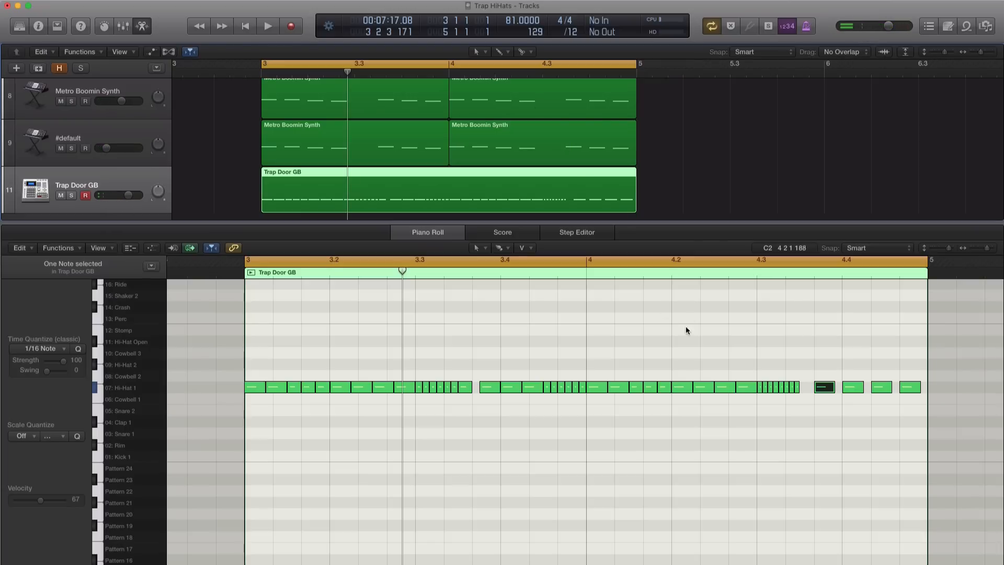
# Step: Duplicate the Trap Door GB track and keep a copy of the hi-hat region on both the original and the new track
pyautogui.hscroll(-1, 677, 399)
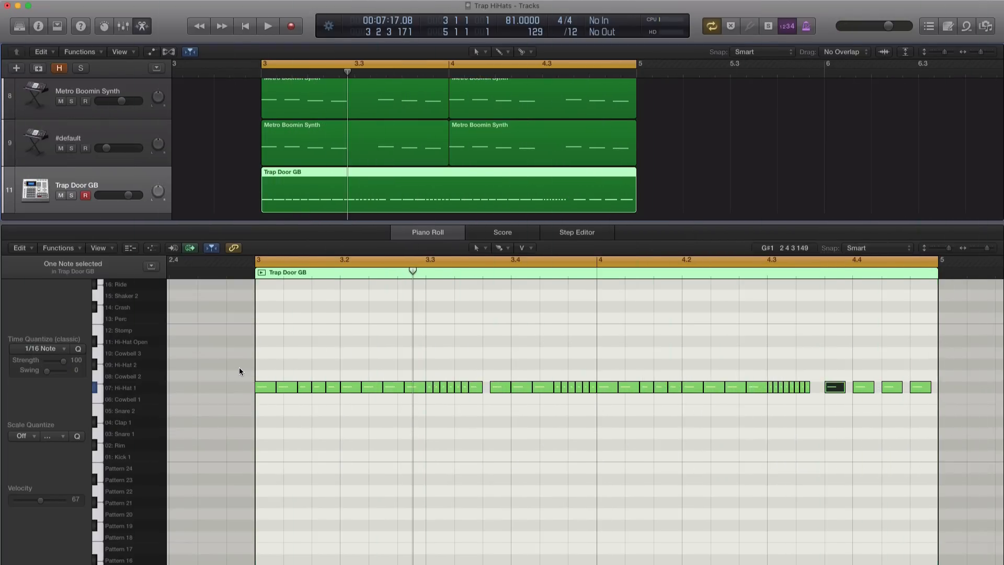
pyautogui.moveTo(255, 378); pyautogui.dragTo(955, 405)
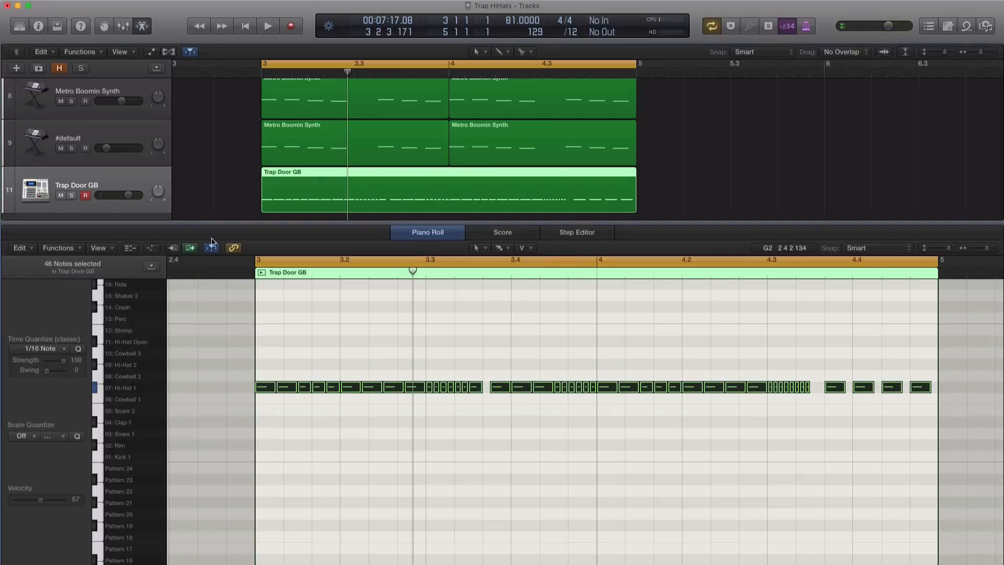
pyautogui.moveTo(226, 224); pyautogui.dragTo(227, 346)
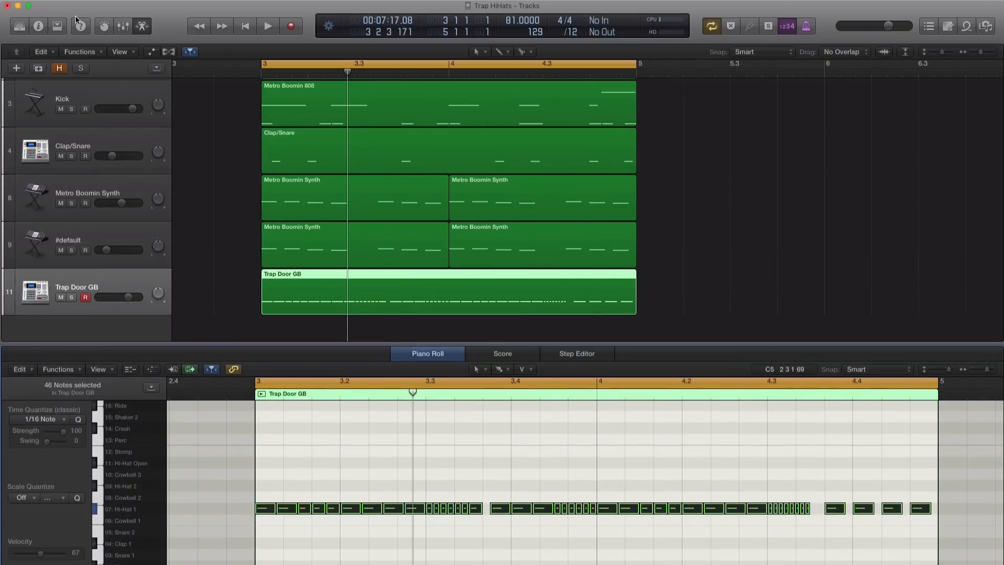
pyautogui.click(42, 68)
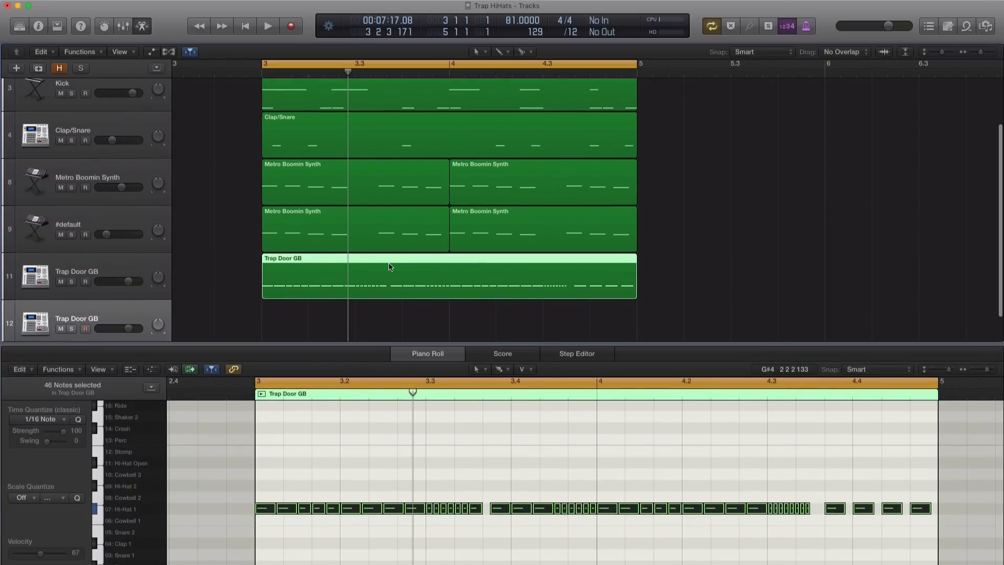
pyautogui.moveTo(388, 267); pyautogui.dragTo(396, 313)
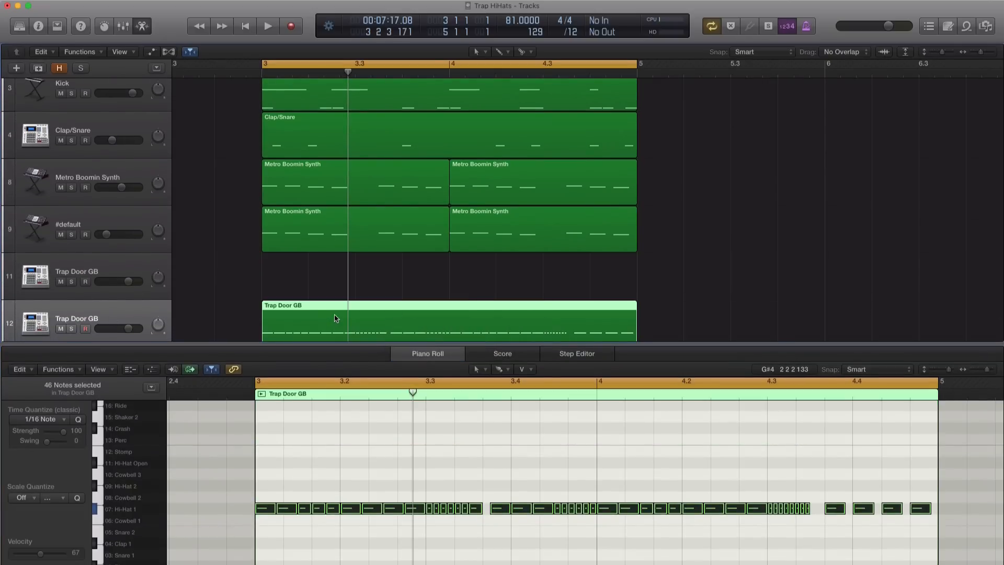
pyautogui.moveTo(336, 319); pyautogui.dragTo(336, 291)
pyautogui.scroll(-1, 296, 291)
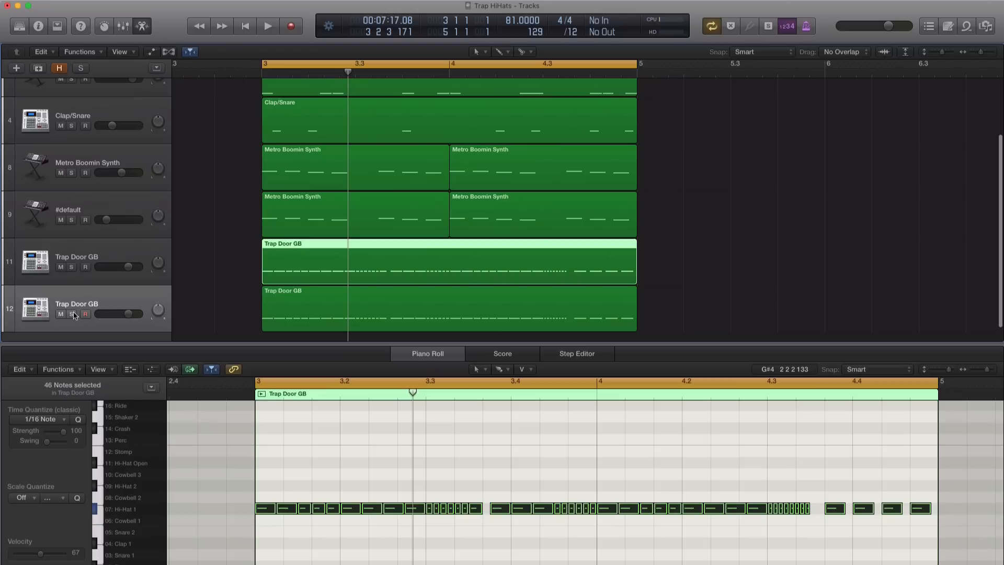
# Step: Mute the original Trap Door GB track, enlarge the Piano Roll and play the loop
pyautogui.click(61, 268)
pyautogui.scroll(-1, 287, 297)
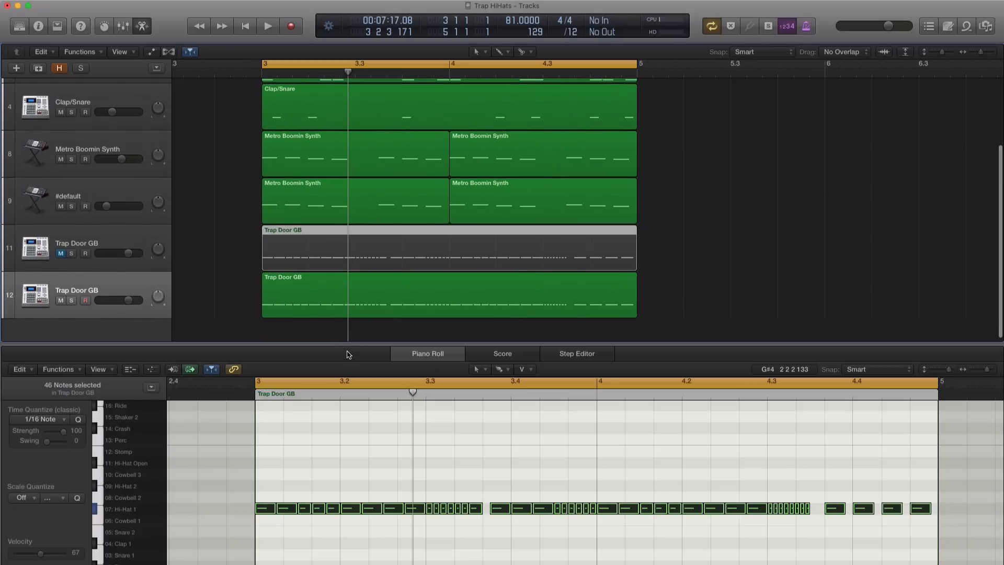
pyautogui.moveTo(348, 343); pyautogui.dragTo(352, 253)
pyautogui.press('space')
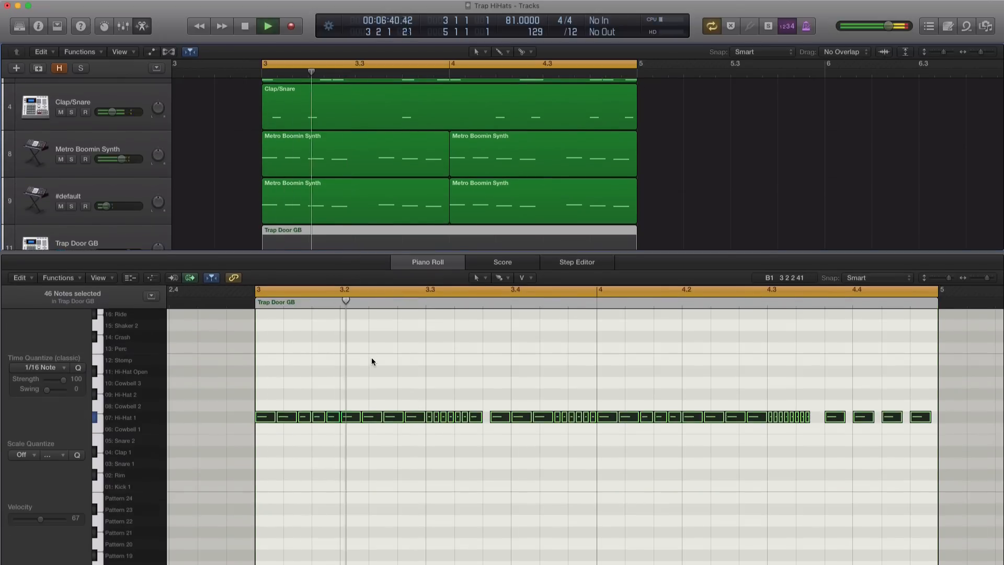
pyautogui.press('space')
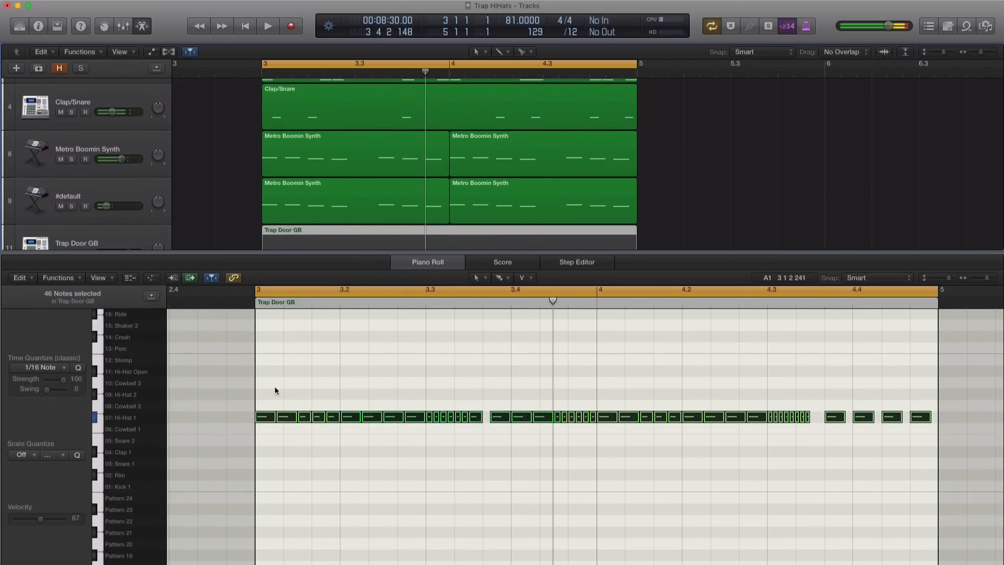
# Step: Select all the Hi-Hat 1 notes in the Piano Roll and open the Random Velocity MIDI transform
pyautogui.click(237, 393)
pyautogui.moveTo(237, 392); pyautogui.dragTo(898, 450)
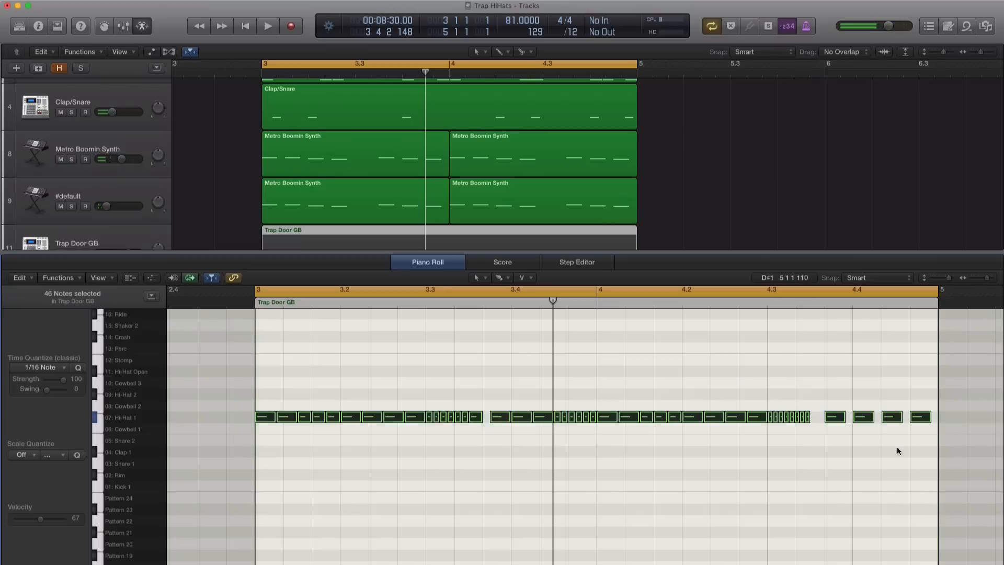
pyautogui.click(56, 278)
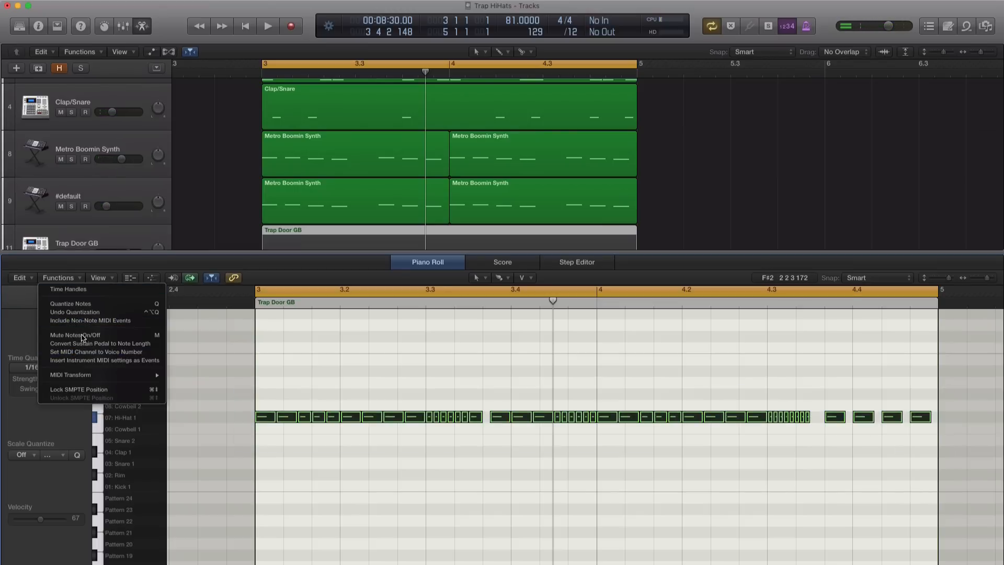
pyautogui.moveTo(93, 375)
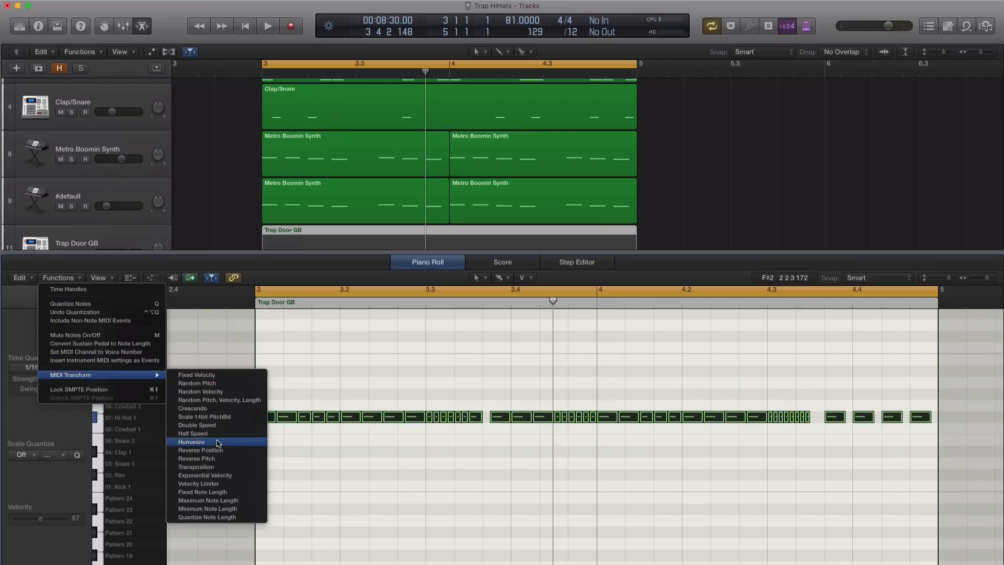
pyautogui.click(212, 393)
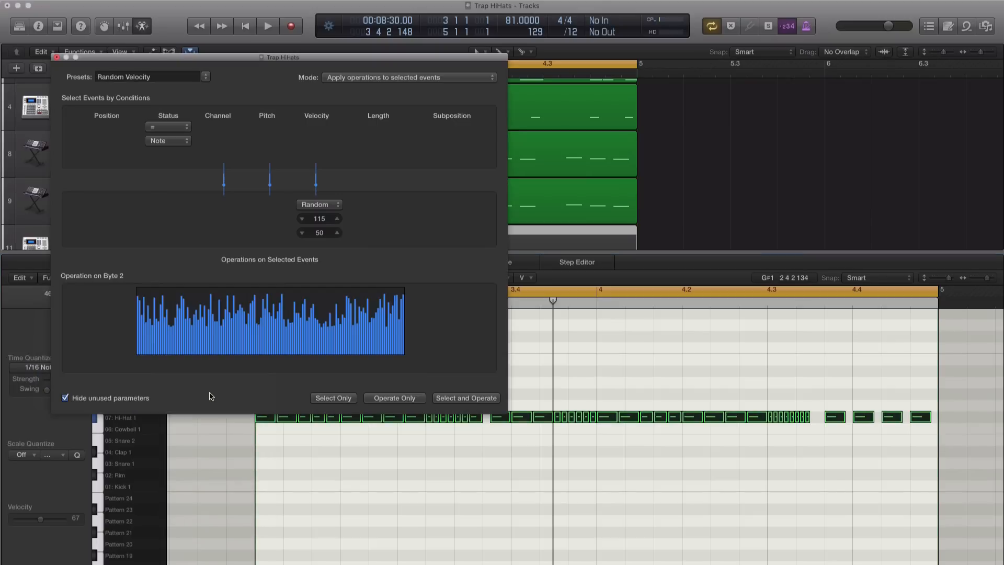
# Step: Set the first random velocity limit to 120, apply the transform to the selected notes and close its window
pyautogui.click(337, 220)
pyautogui.click(336, 219)
pyautogui.click(336, 220)
pyautogui.click(336, 219)
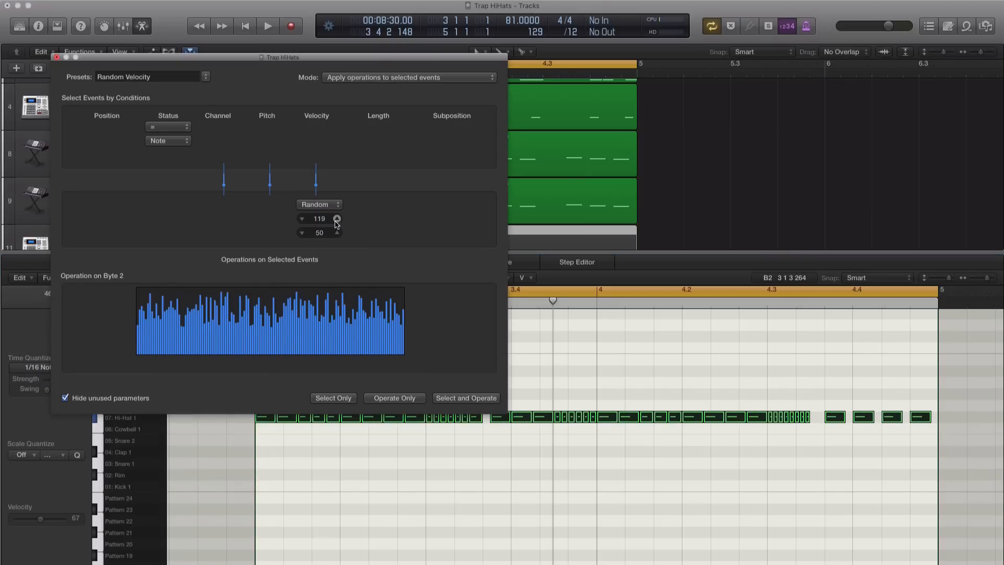
pyautogui.click(336, 220)
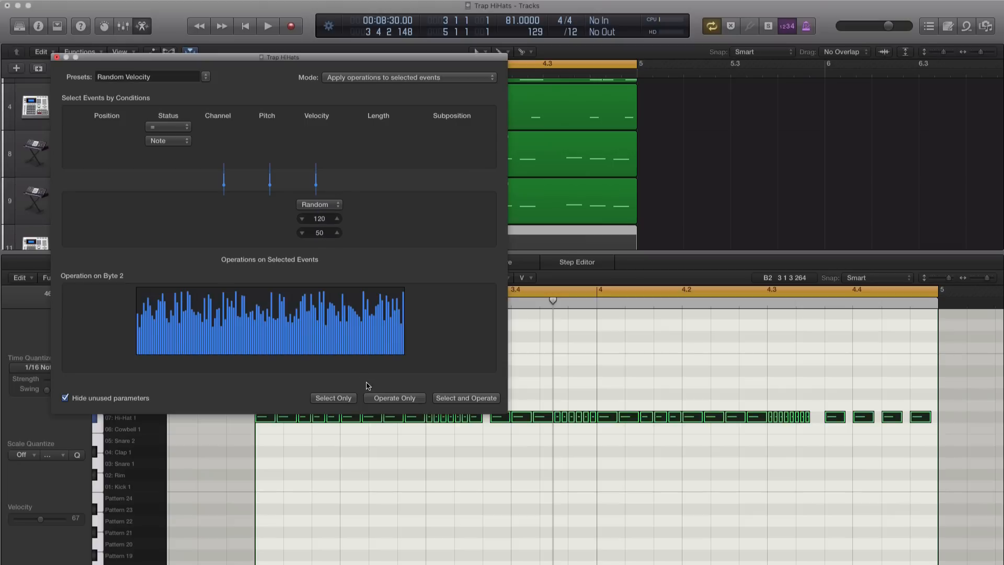
pyautogui.click(453, 400)
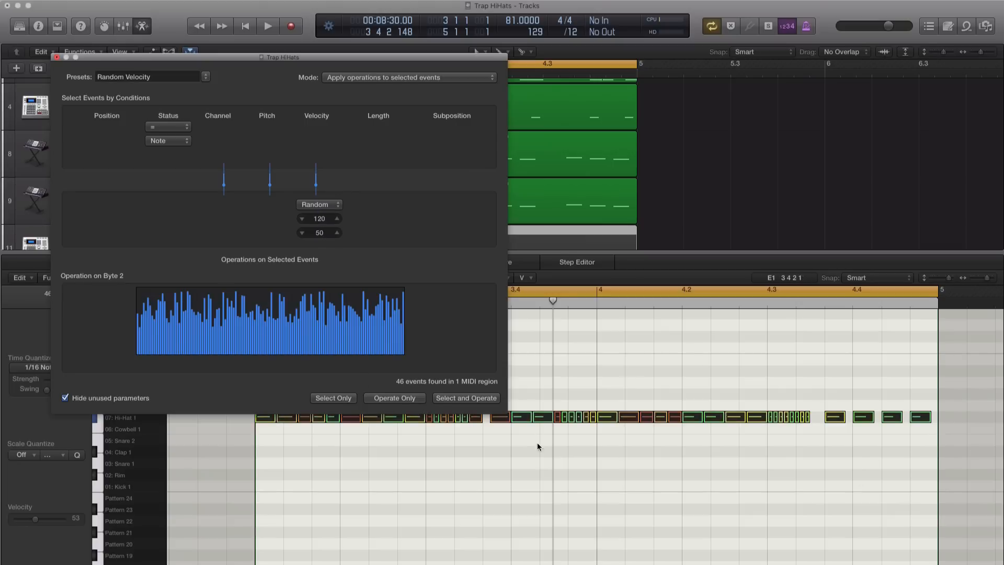
pyautogui.click(57, 57)
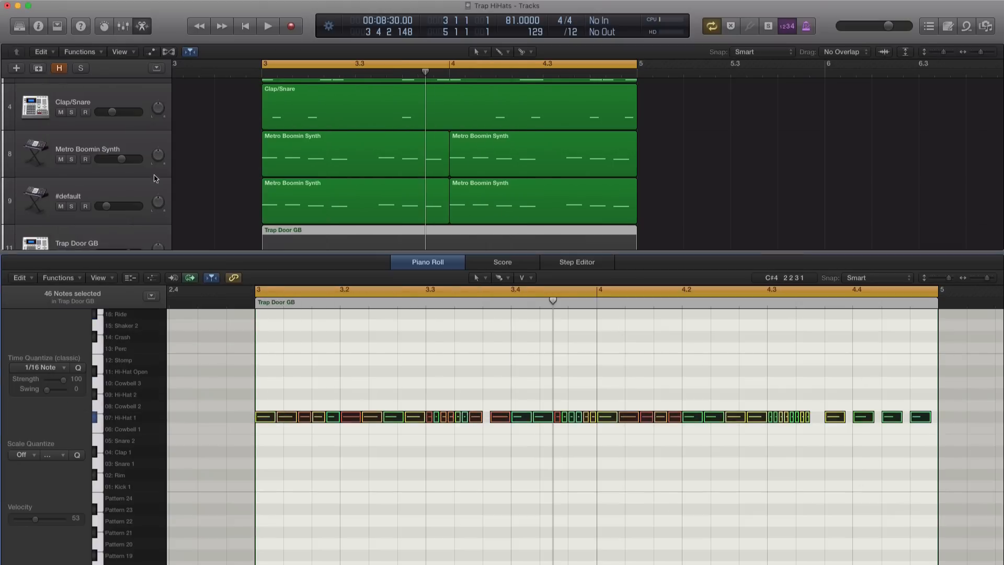
# Step: Play the loop to hear the randomized hi-hat velocities and bring both Trap Door GB tracks into view
pyautogui.press('space')
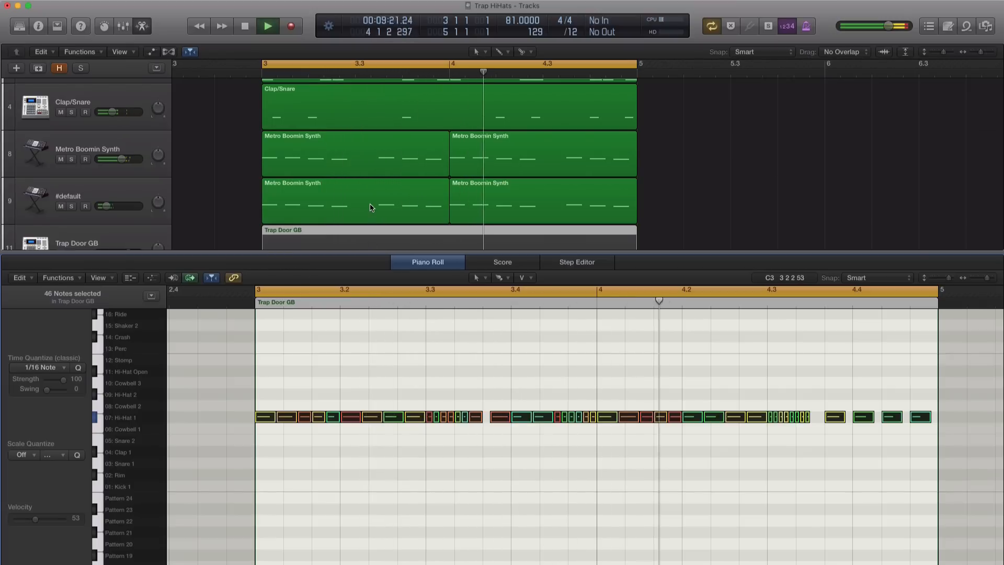
pyautogui.scroll(-4, 361, 209)
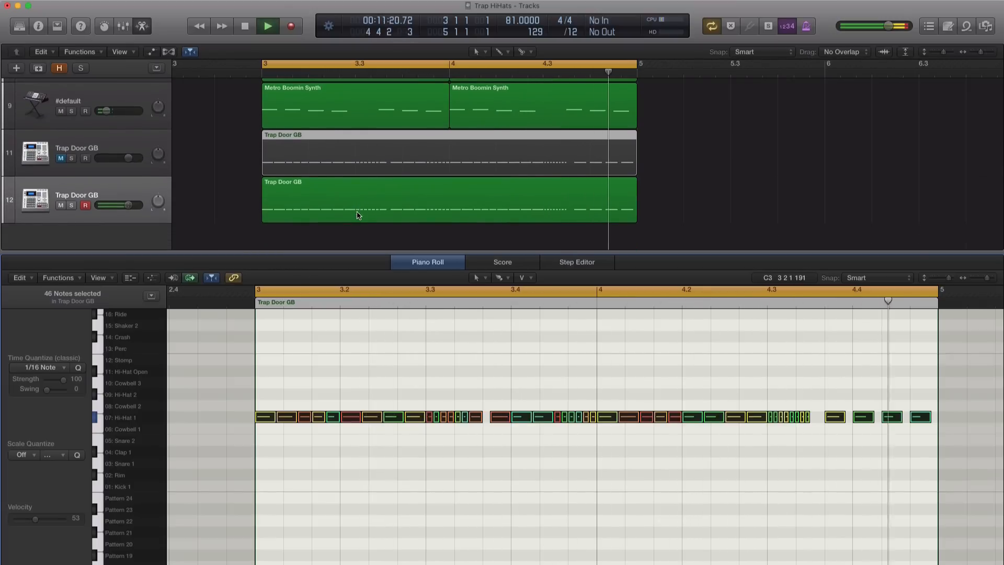
pyautogui.press('space')
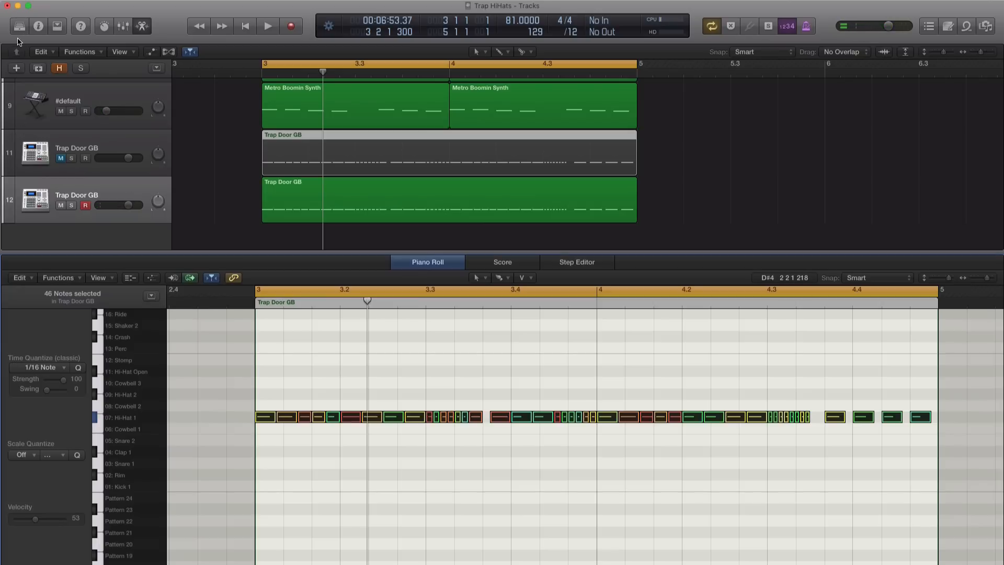
# Step: Insert a stereo Pitch Shifter on the duplicated Trap Door GB track with Drums timing and a 100% mix
pyautogui.click(38, 28)
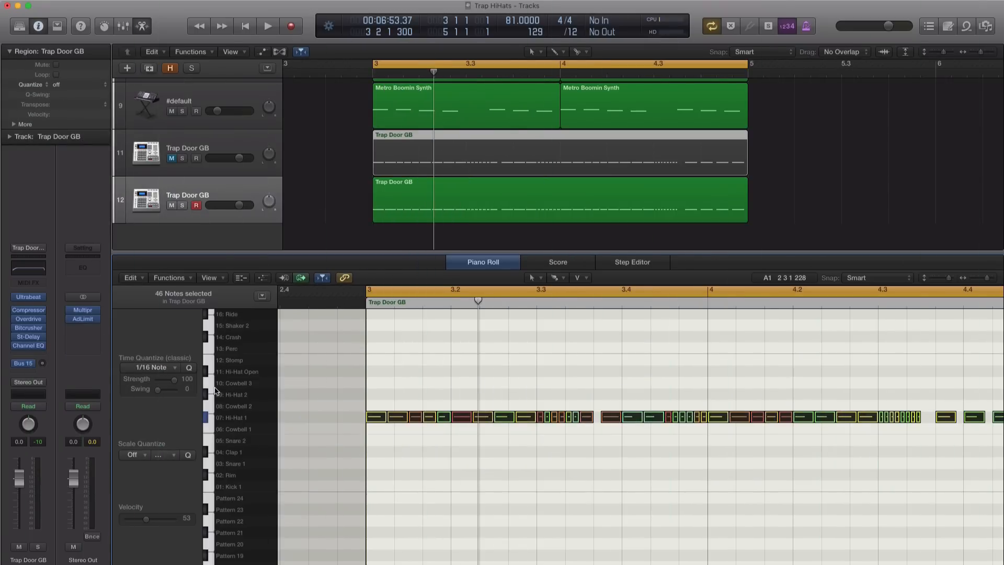
pyautogui.click(41, 353)
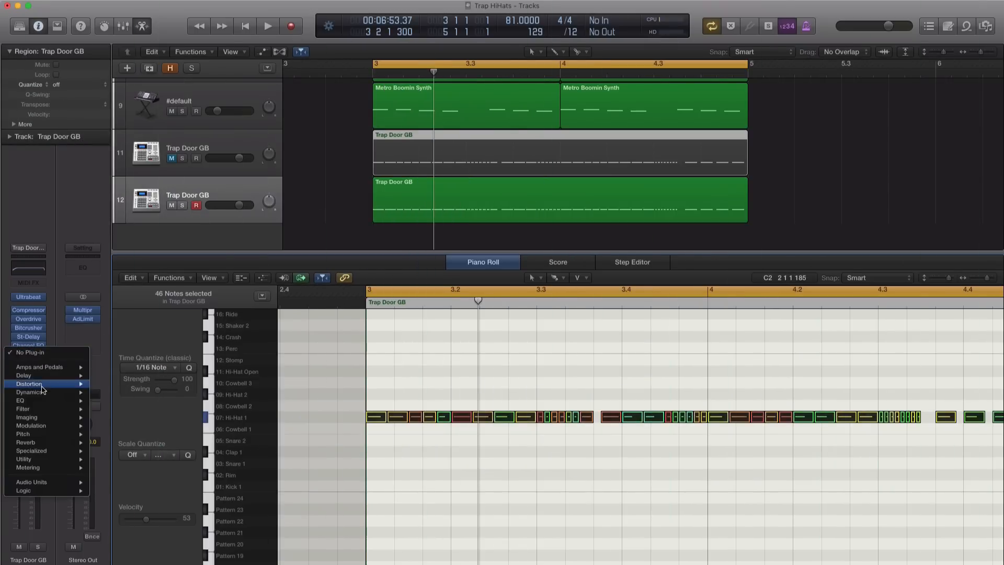
pyautogui.moveTo(45, 436)
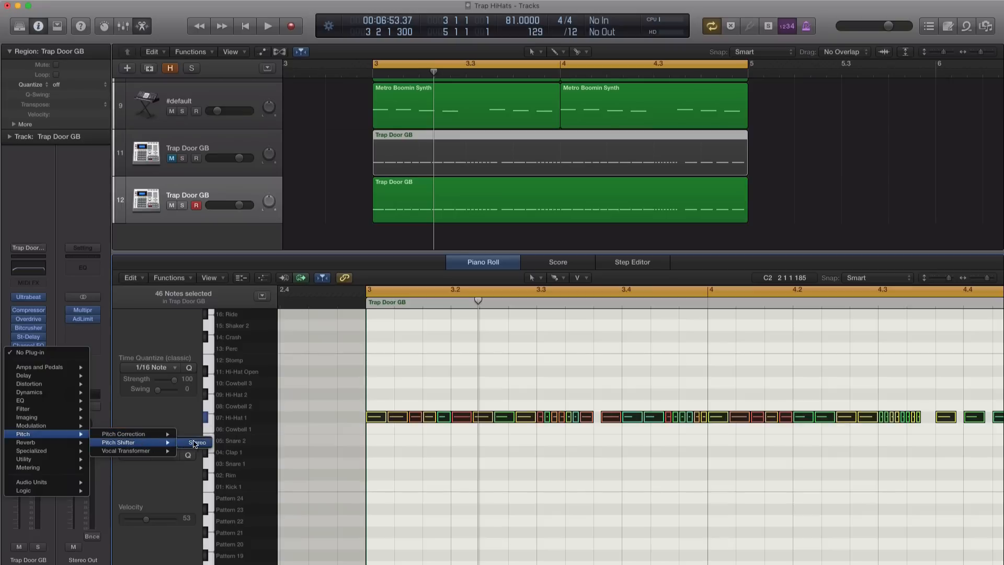
pyautogui.click(197, 442)
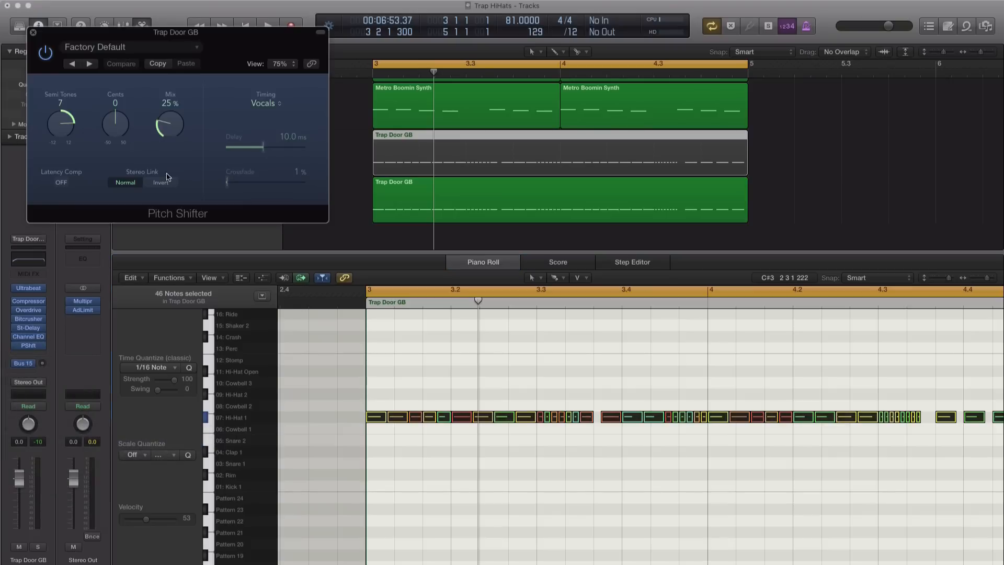
pyautogui.click(261, 105)
pyautogui.click(183, 185)
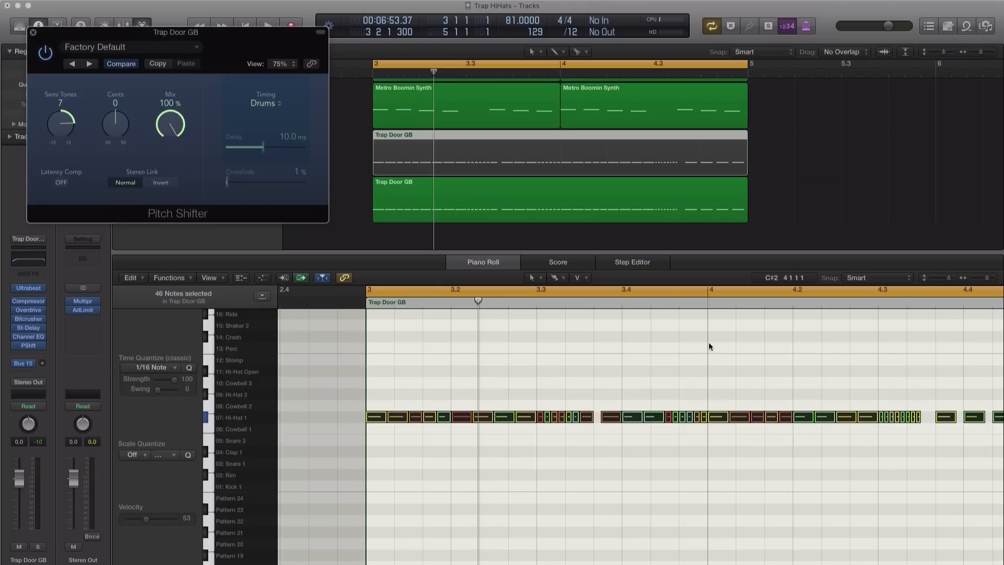
# Step: Limit the cycle range to 4.3 through the end of bar 4 and audition Pitch Shifter semitones from 0 down to -4
pyautogui.hscroll(5, 709, 347)
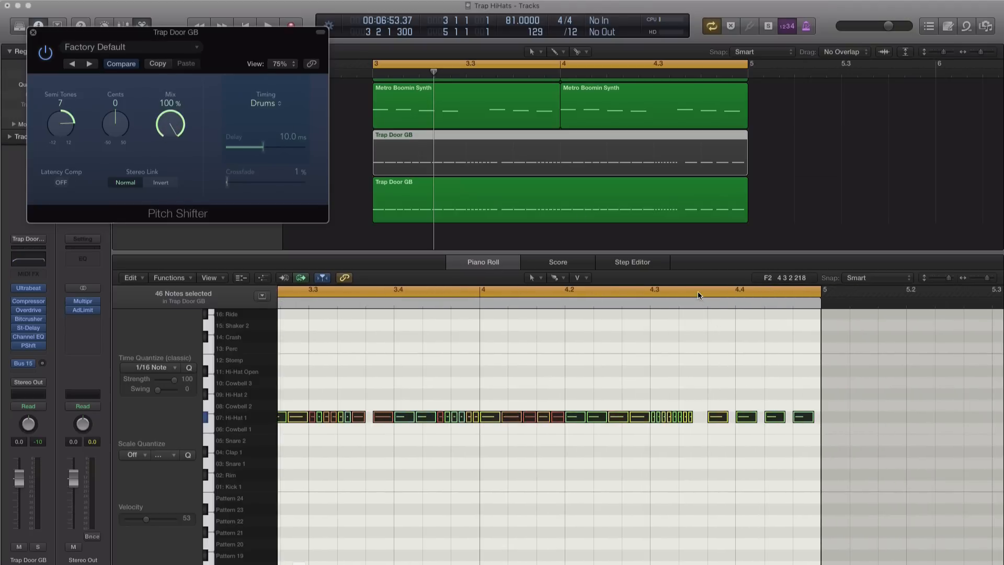
pyautogui.moveTo(655, 291); pyautogui.dragTo(821, 292)
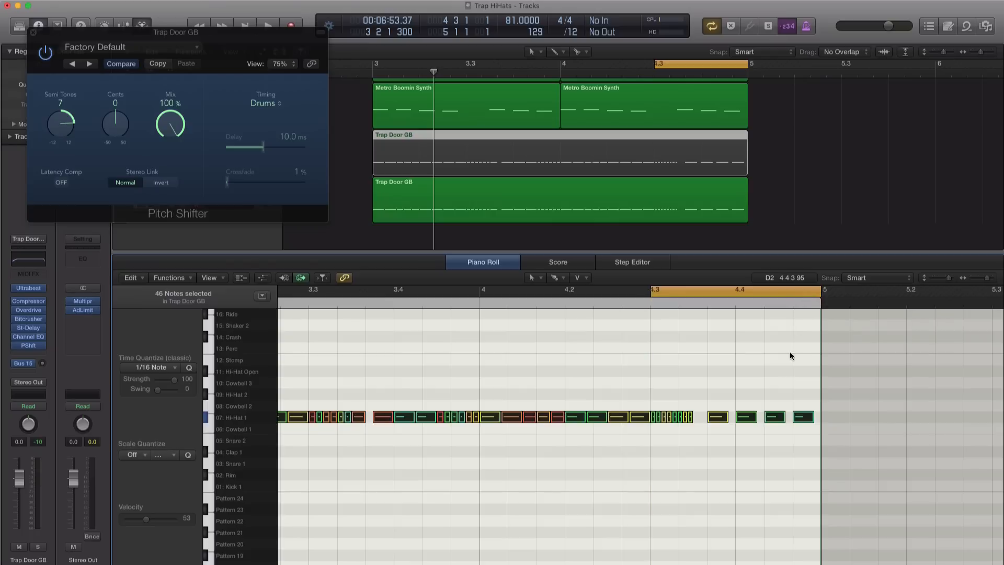
pyautogui.press('space')
pyautogui.keyDown('alt'); pyautogui.click(69, 132); pyautogui.keyUp('alt')
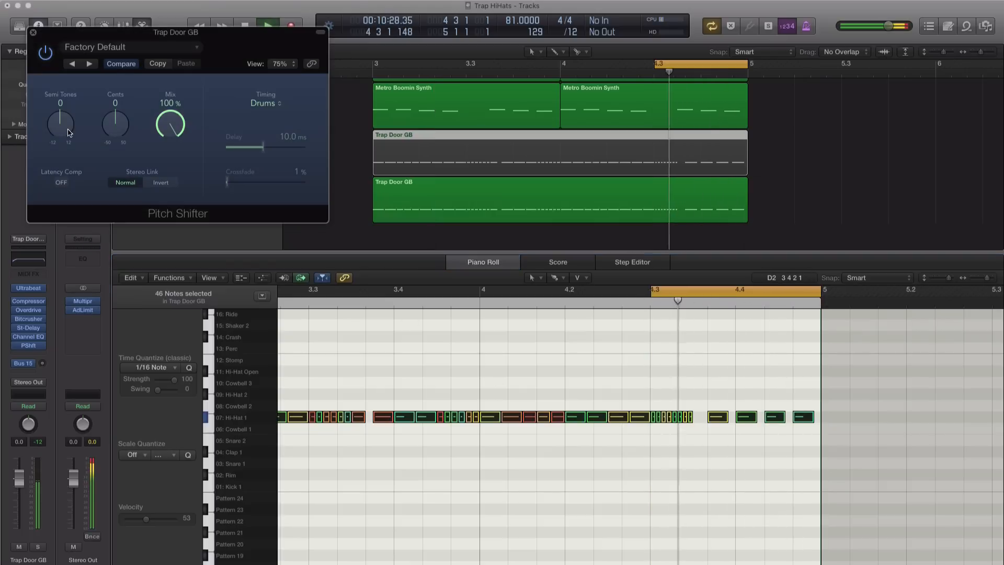
pyautogui.moveTo(69, 132); pyautogui.dragTo(58, 158)
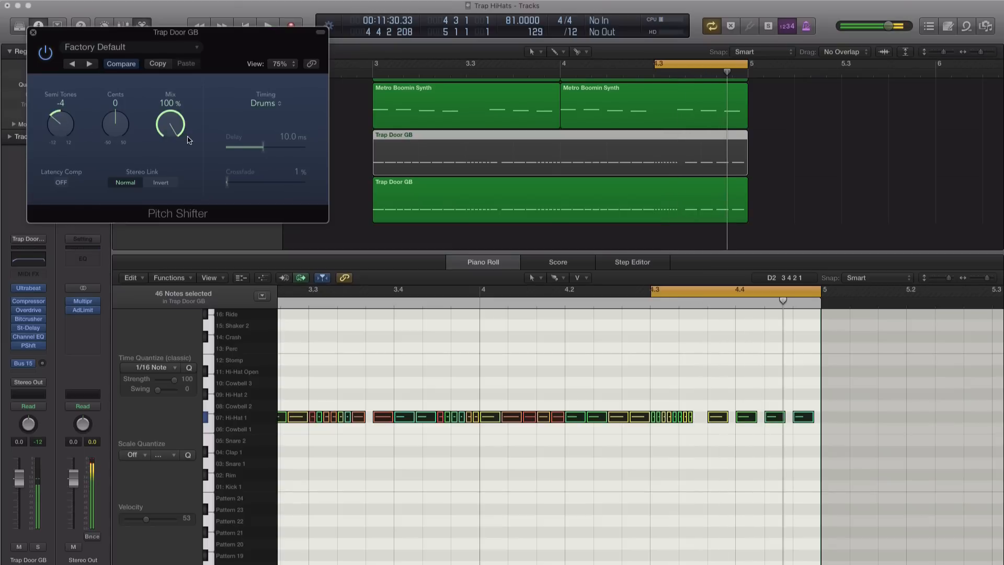
# Step: Switch the track's automation mode to Touch, record the Pitch Shifter semitones dropping to -5 during playback and close the plug-in
pyautogui.click(30, 407)
pyautogui.click(31, 416)
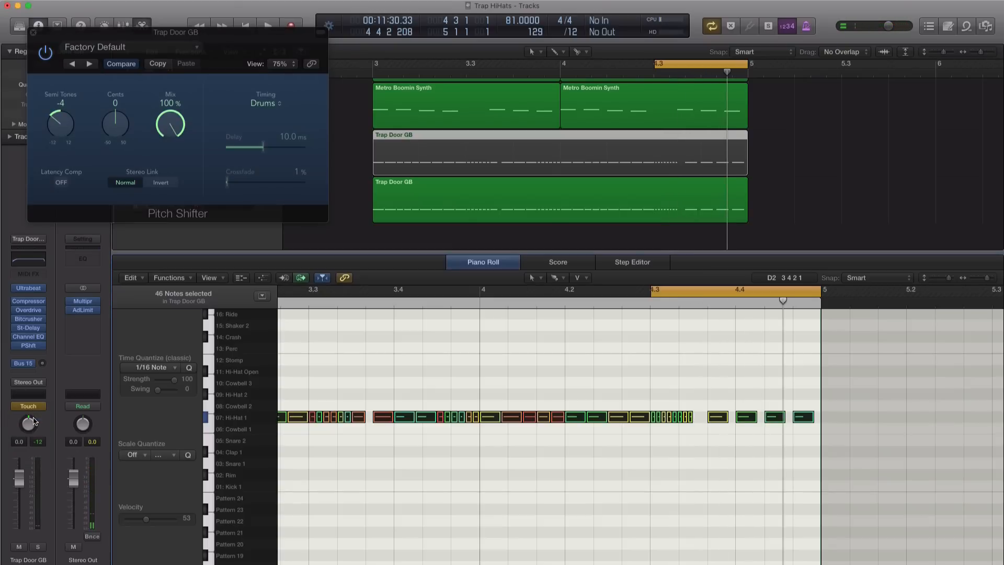
pyautogui.click(59, 126)
pyautogui.press('space')
pyautogui.moveTo(59, 127); pyautogui.dragTo(48, 166)
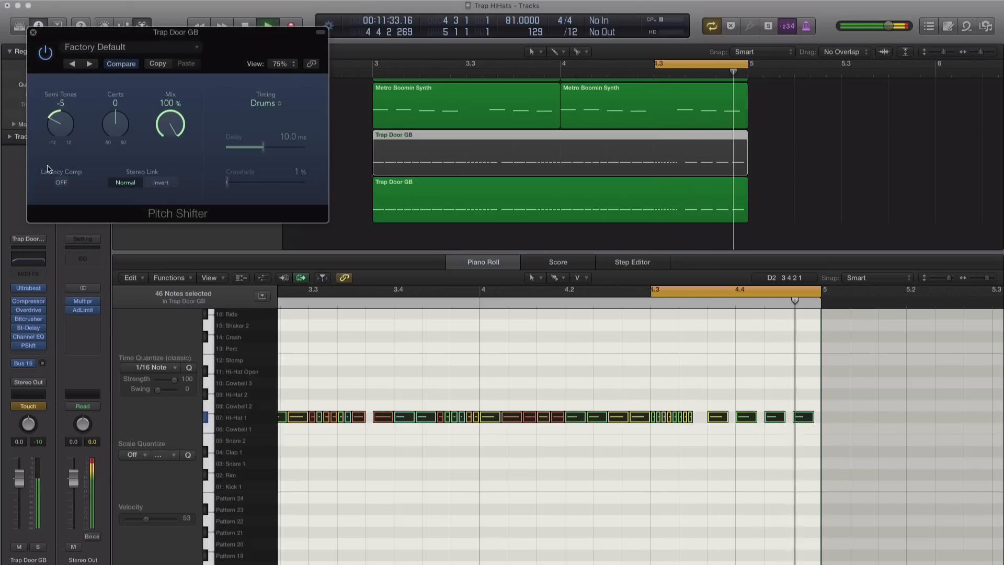
pyautogui.click(33, 32)
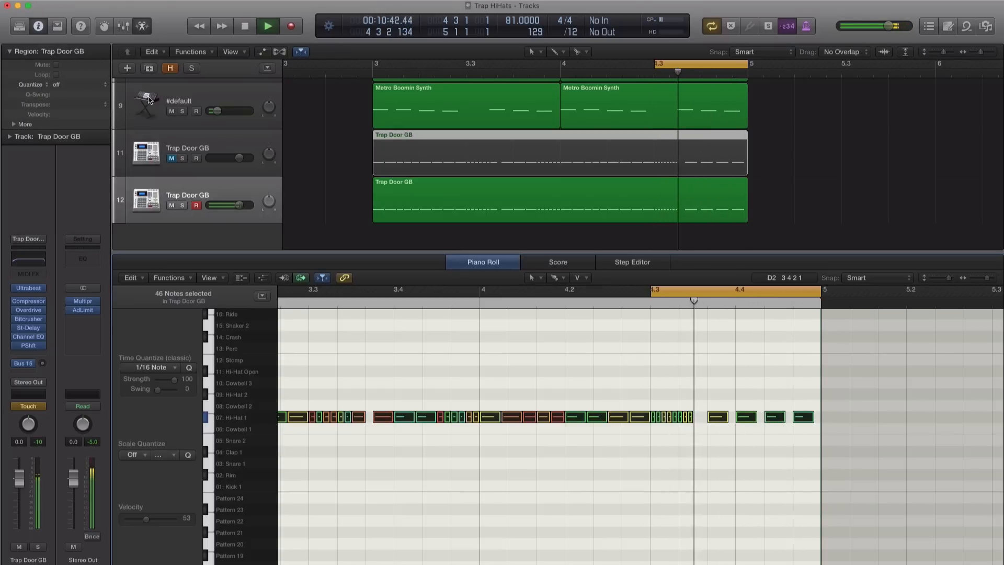
# Step: Show track automation and display the Pitch Shifter semitones curve on the duplicated Trap Door GB track
pyautogui.press('a')
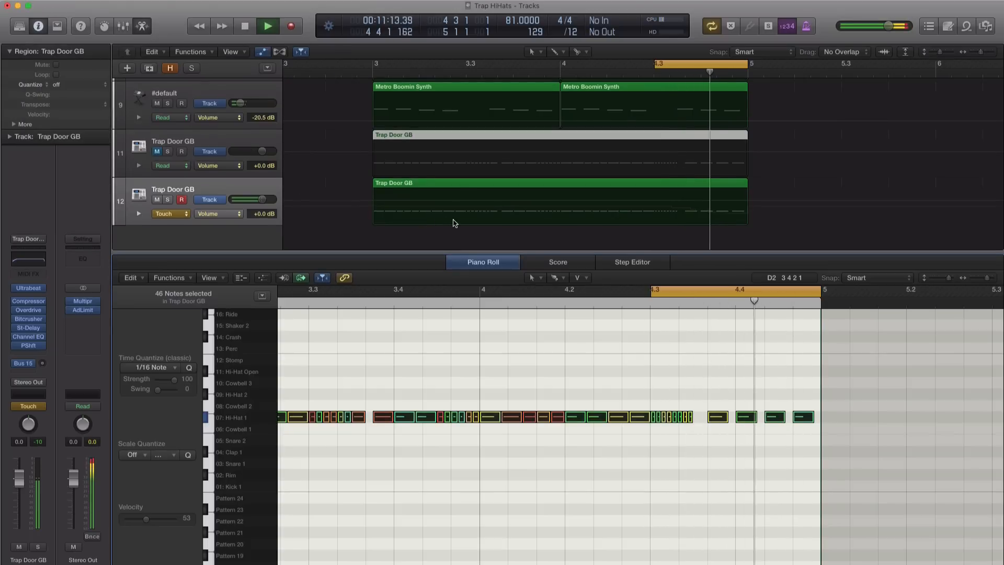
pyautogui.press('space')
pyautogui.click(219, 214)
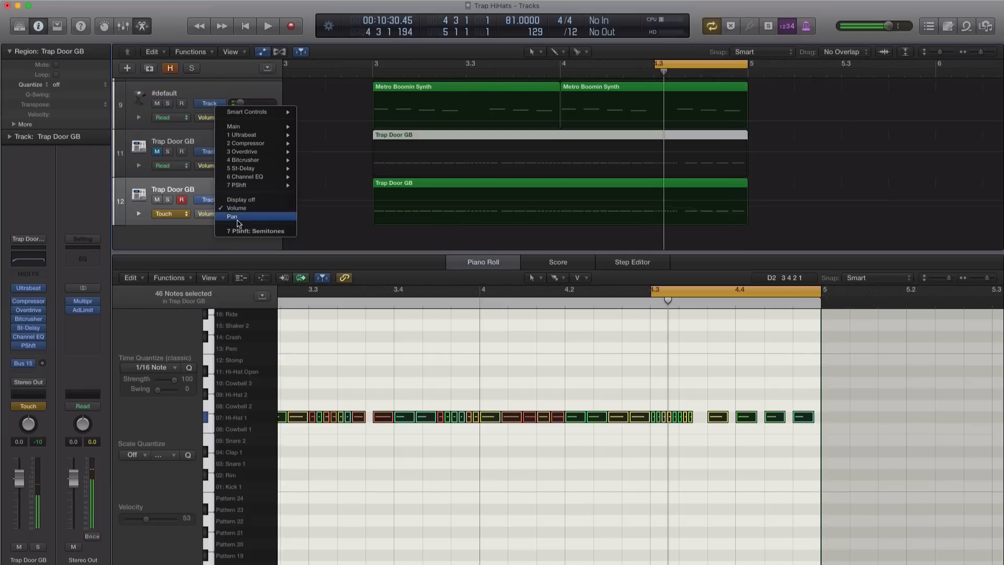
pyautogui.click(242, 231)
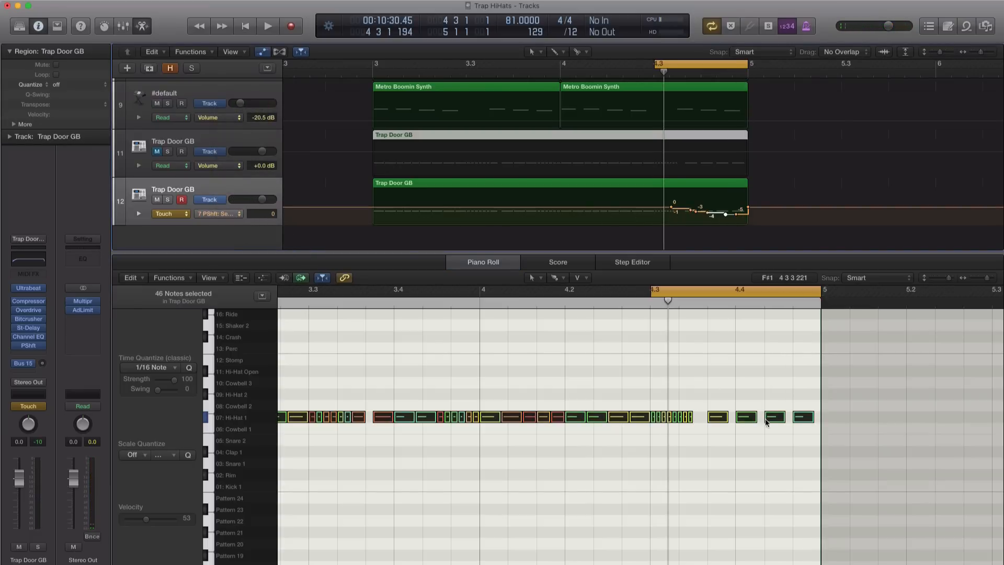
# Step: Play back the pitch automation, extend the cycle range over bars 3 and 4 and play the full pattern
pyautogui.press('space')
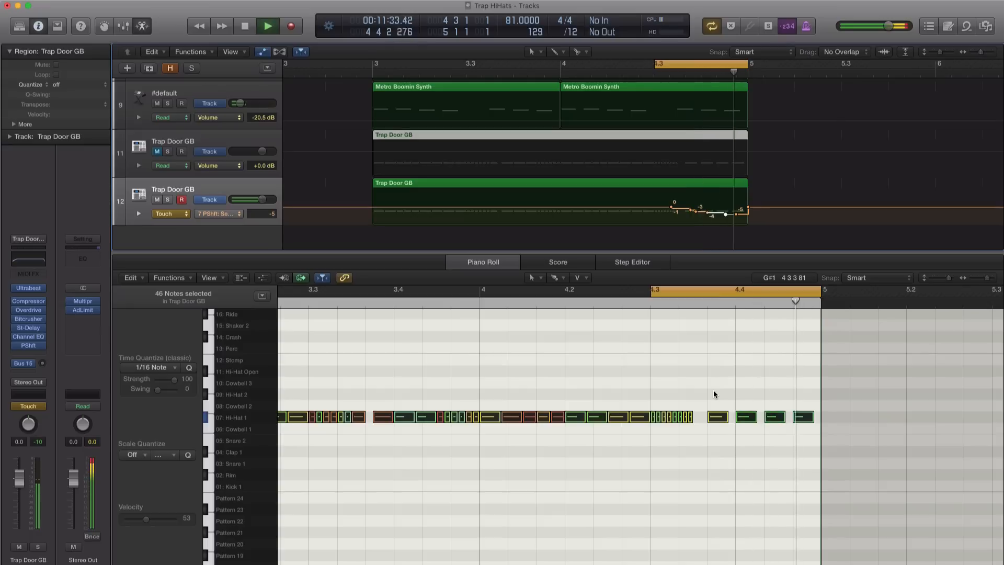
pyautogui.press('space')
pyautogui.press('super+Left')
pyautogui.press('super+Left')
pyautogui.press('super+Left')
pyautogui.press('super+Left')
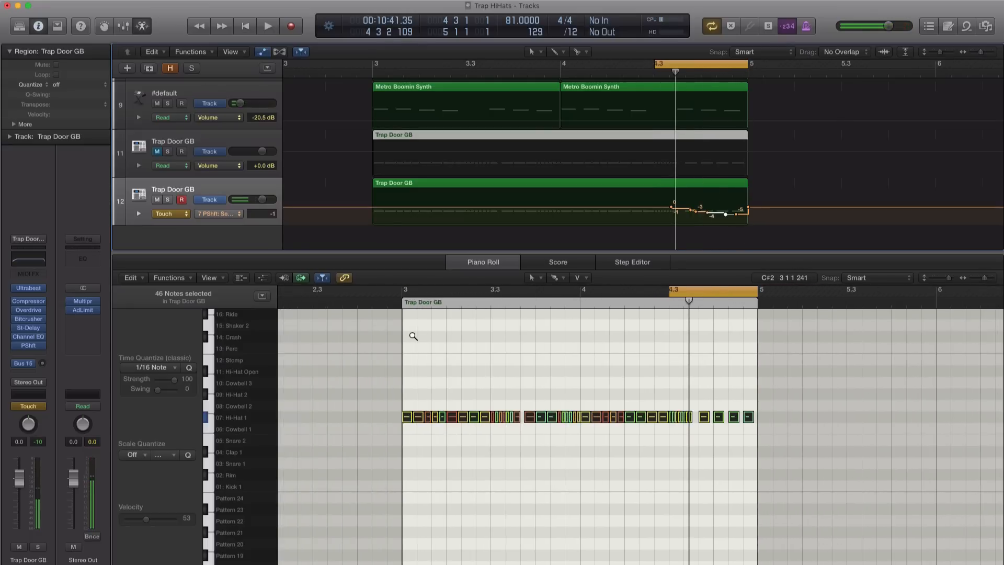
pyautogui.moveTo(404, 300); pyautogui.dragTo(758, 308)
pyautogui.press('space')
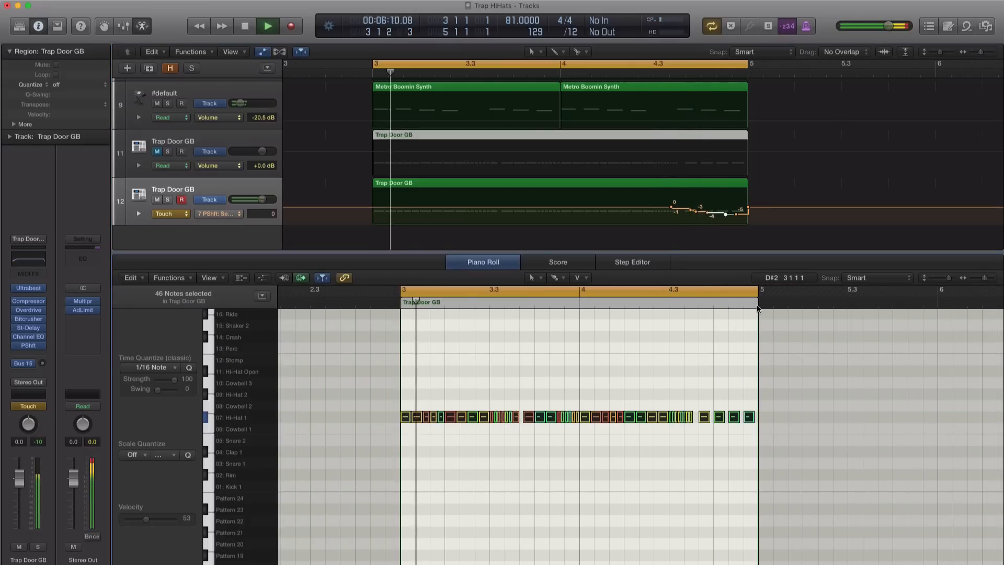
# Step: Solo the duplicated Trap Door GB track and write a +0.0 dB volume automation point during playback
pyautogui.press('s')
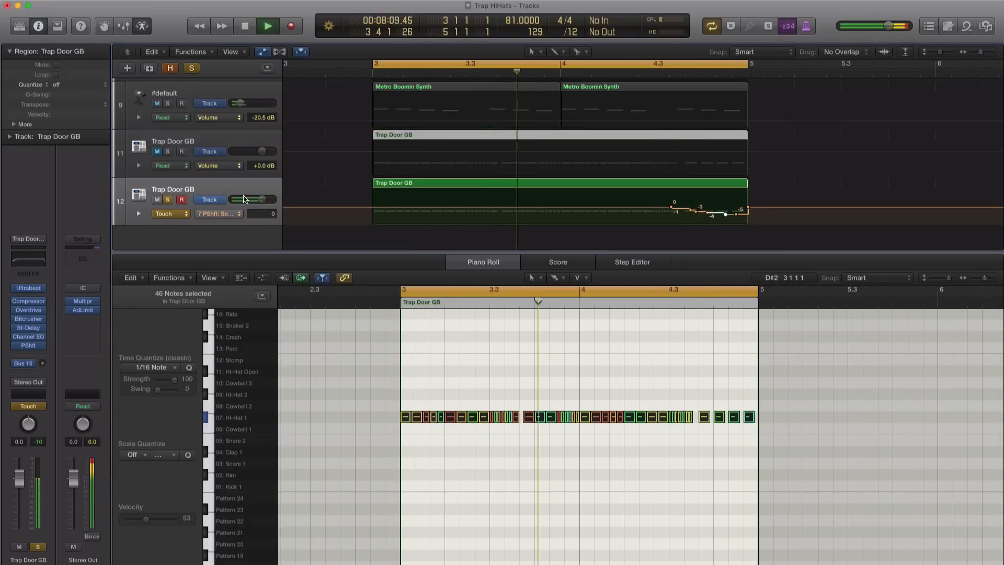
pyautogui.click(263, 203)
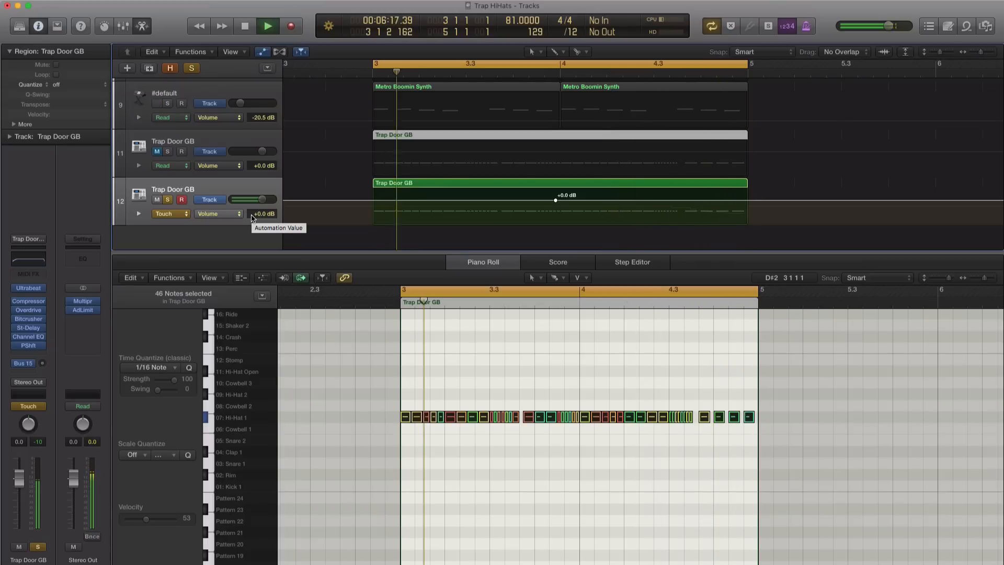
pyautogui.press('space')
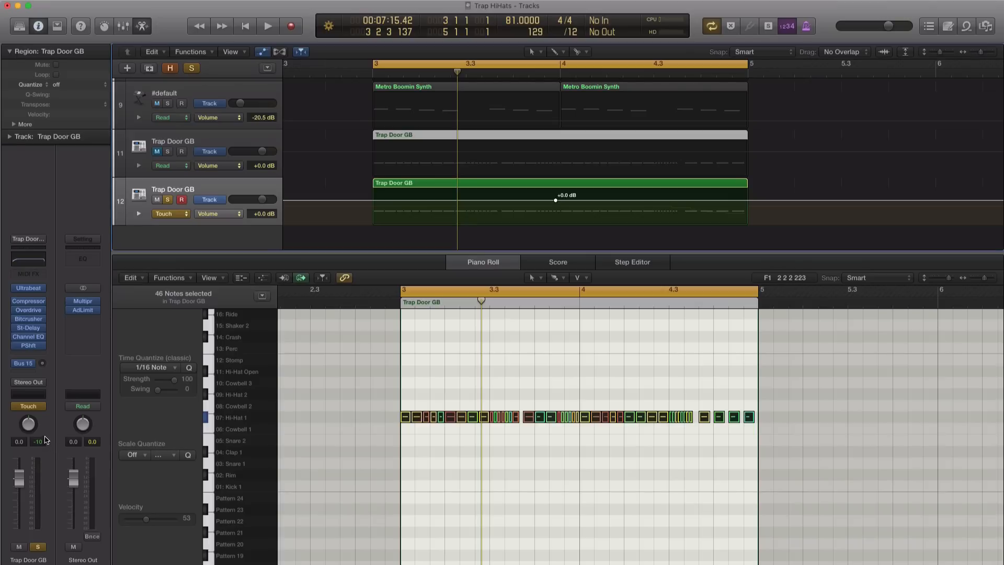
# Step: Record pan automation on the soloed track during playback, sweeping between about -21 and +22
pyautogui.press('space')
pyautogui.moveTo(29, 425)
pyautogui.mouseDown()
pyautogui.moveTo(23, 434)
pyautogui.moveTo(23, 417)
pyautogui.mouseUp()
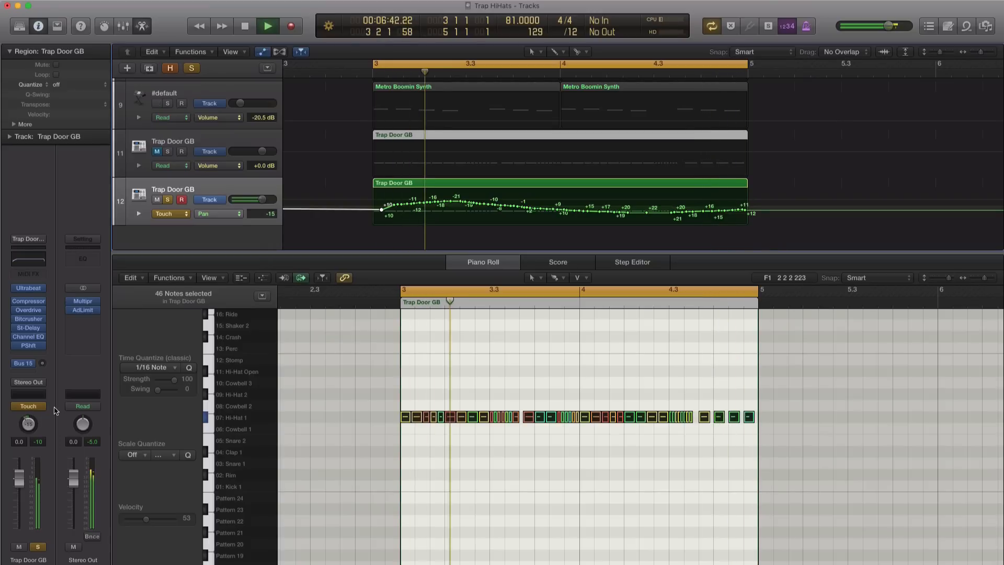
pyautogui.press('space')
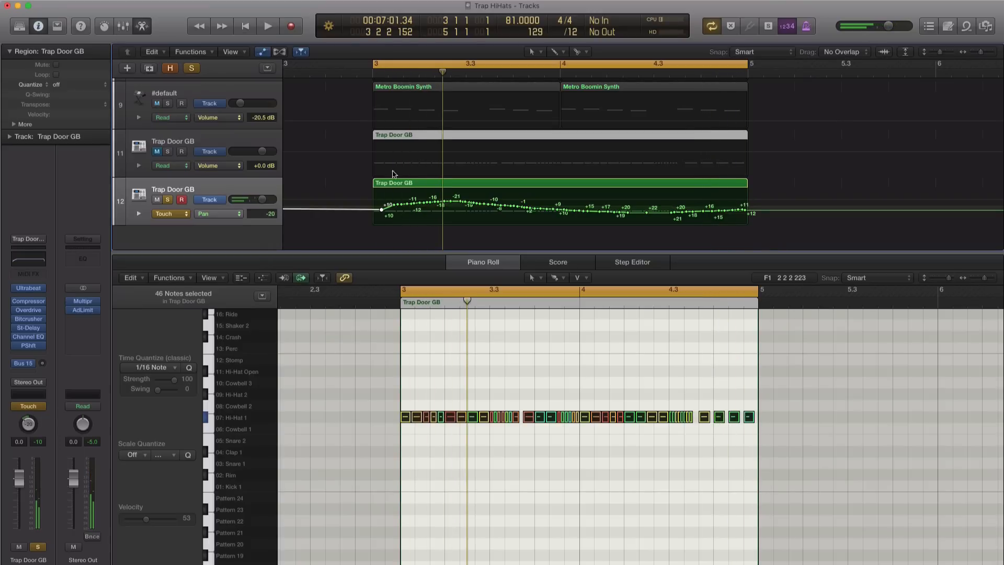
# Step: Delete all the recorded pan automation points across bars 3 and 4 on the soloed Trap Door GB track
pyautogui.moveTo(365, 202); pyautogui.dragTo(618, 230)
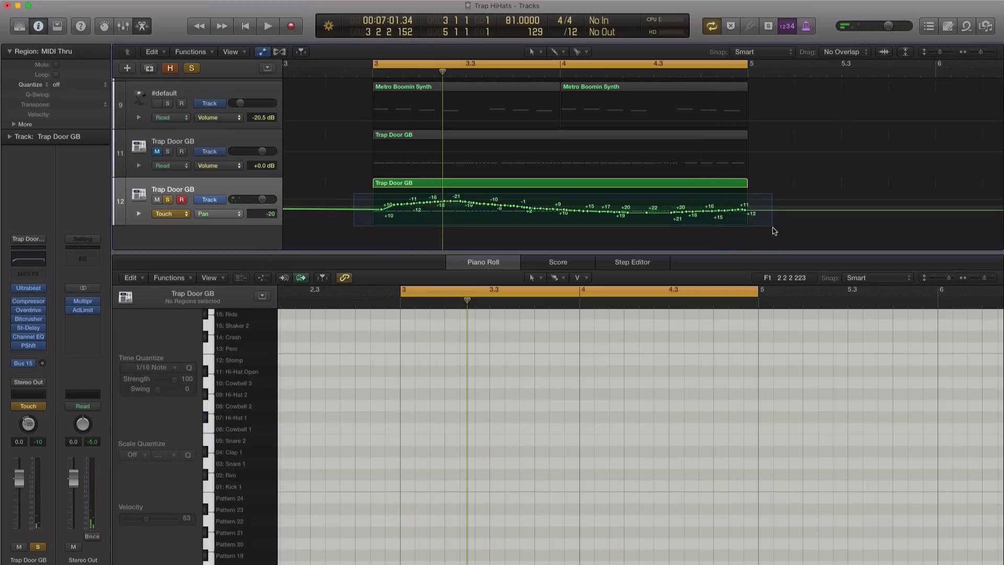
pyautogui.moveTo(775, 231); pyautogui.dragTo(771, 228)
pyautogui.press('Delete')
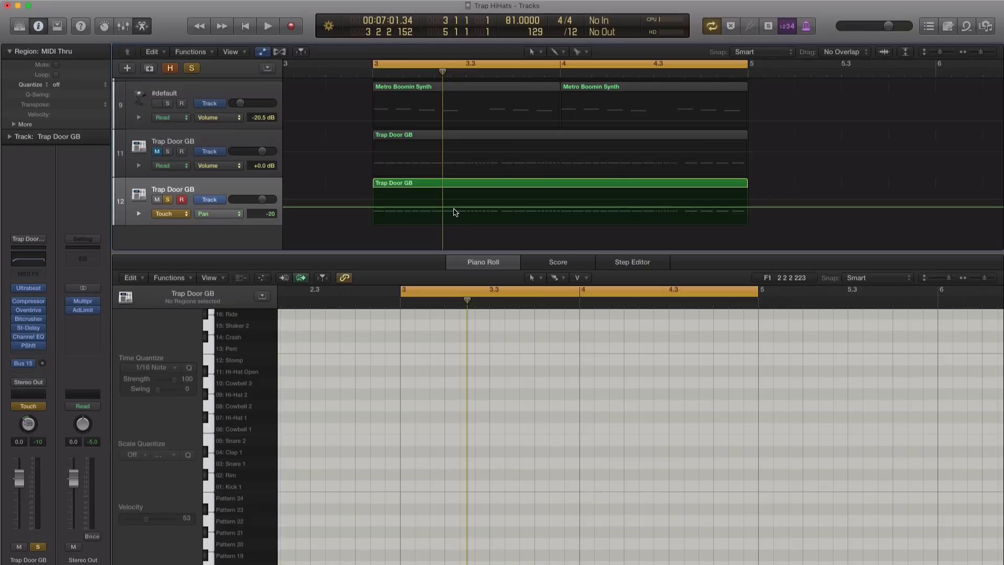
# Step: Draw pan automation from -20 at bar 3 to +36 at 3.3 on the soloed track and play it back
pyautogui.moveTo(454, 209); pyautogui.dragTo(451, 208)
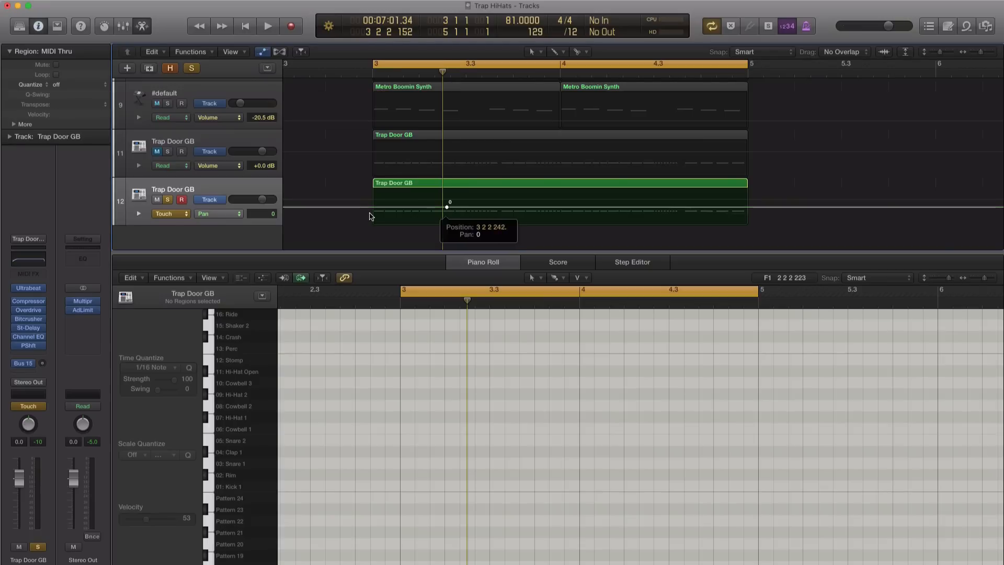
pyautogui.moveTo(371, 213); pyautogui.dragTo(371, 218)
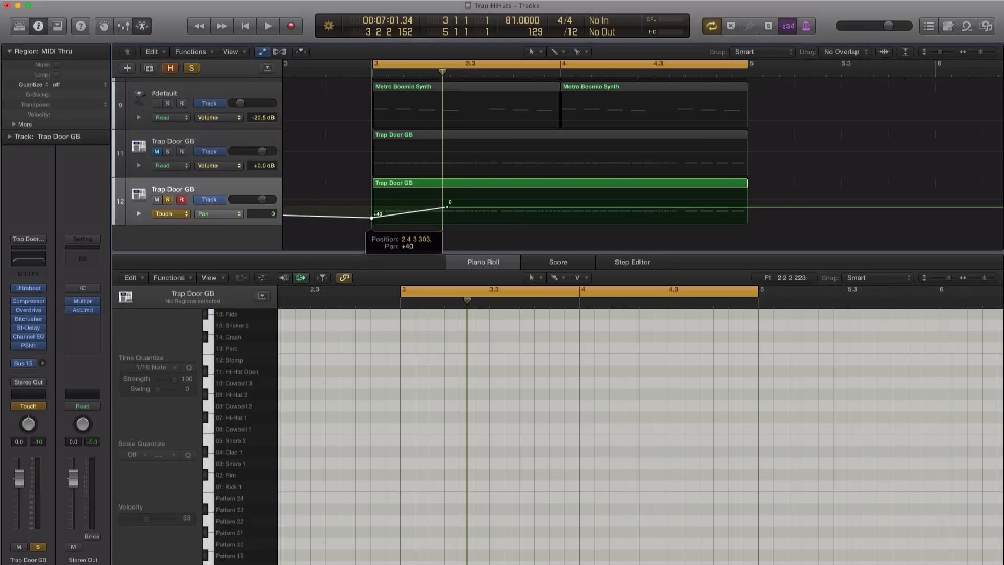
pyautogui.press('space')
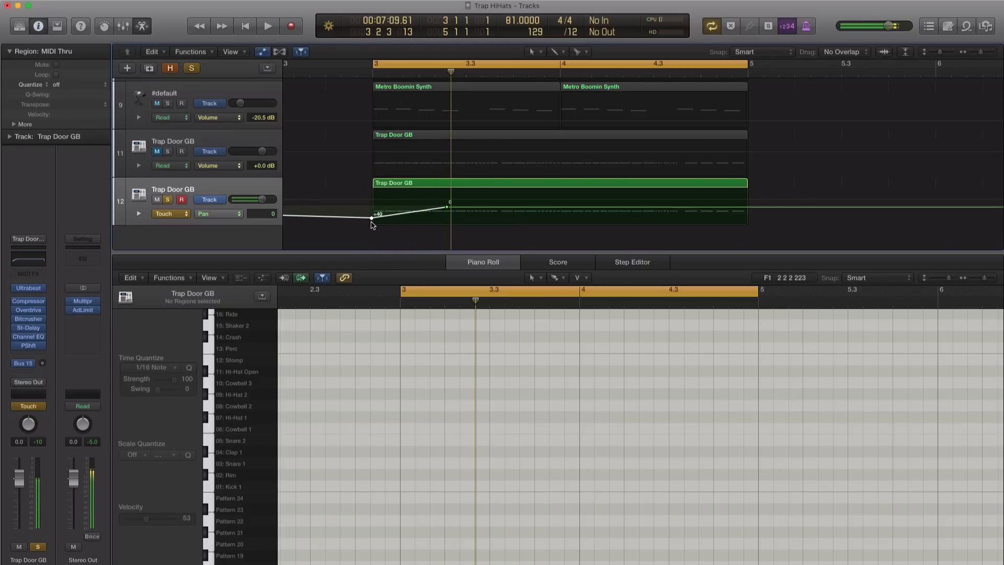
pyautogui.moveTo(371, 219); pyautogui.dragTo(371, 202)
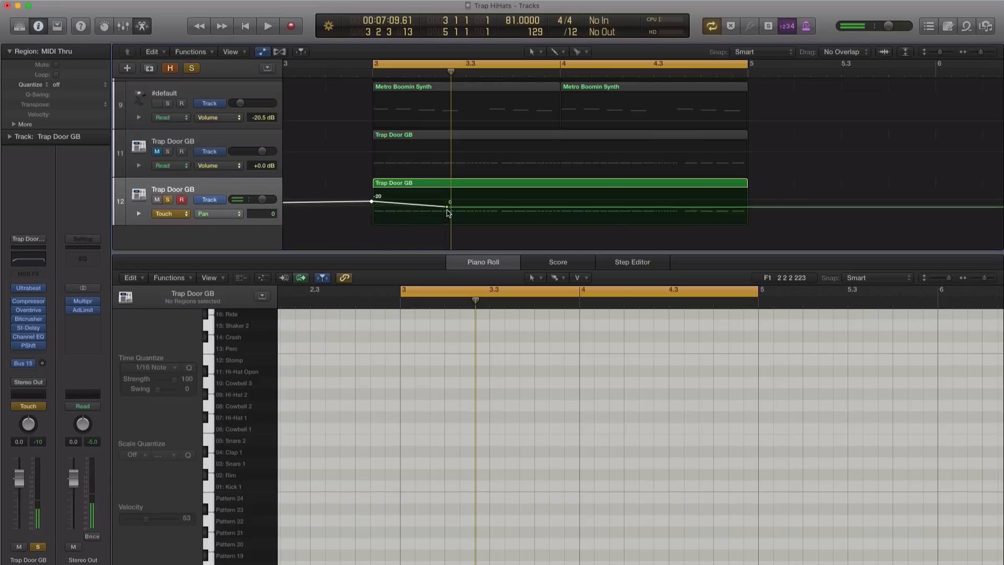
pyautogui.moveTo(448, 208); pyautogui.dragTo(468, 216)
pyautogui.press('space')
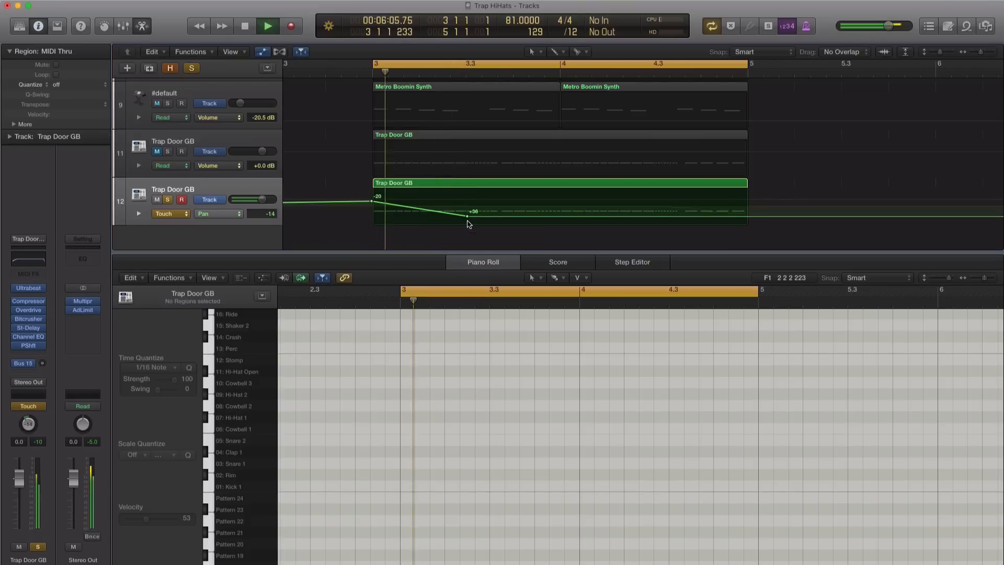
pyautogui.press('space')
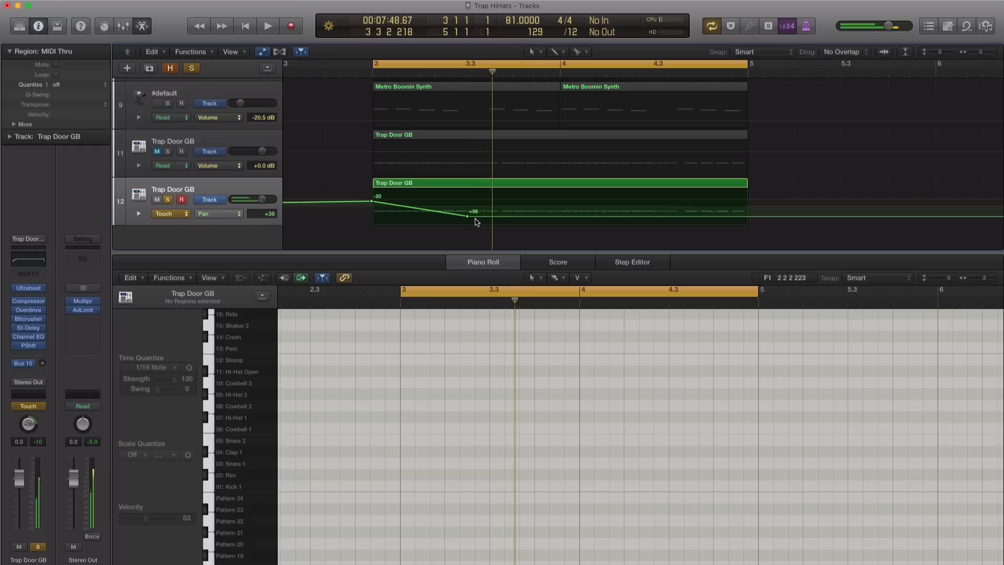
# Step: Continue the pan curve with points at -12 on bar 4, -58 near 4.3 and +39 near bar 5, and play it back
pyautogui.moveTo(476, 217); pyautogui.dragTo(556, 204)
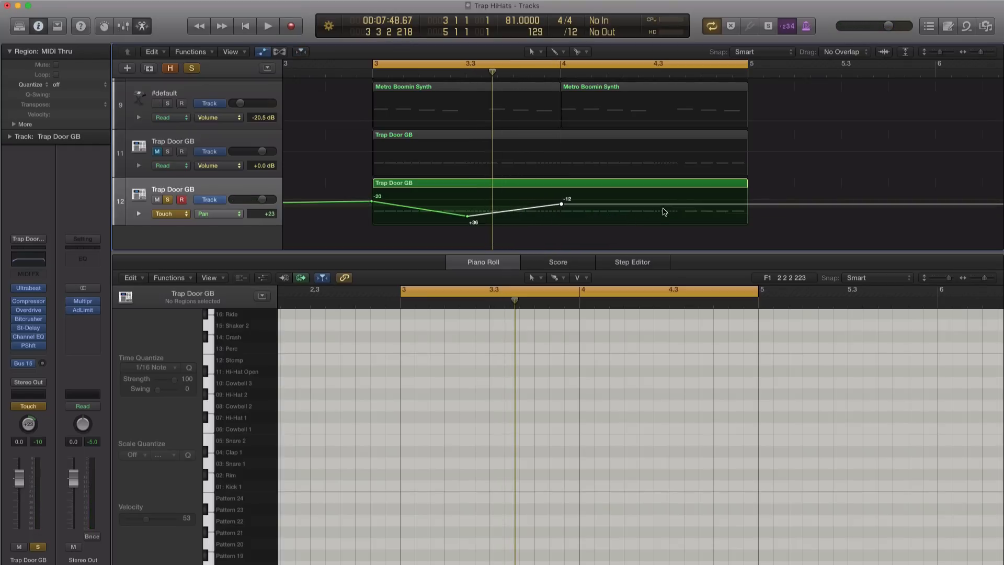
pyautogui.moveTo(663, 207); pyautogui.dragTo(750, 224)
pyautogui.press('space')
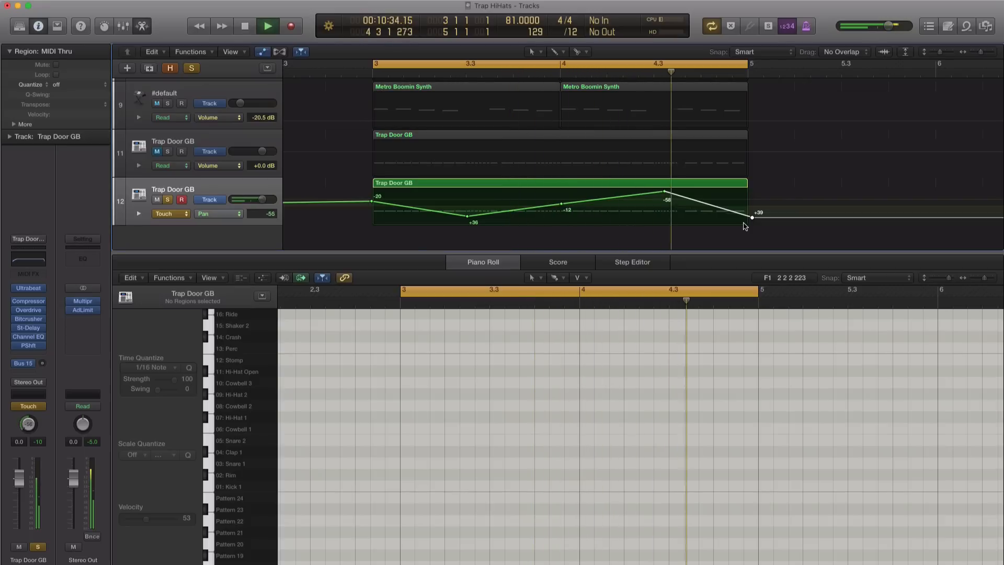
pyautogui.press('space')
# Step: Reduce the pan extremes to -34 near 4.3 and +26 at 3.3, and start playback
pyautogui.moveTo(666, 193); pyautogui.dragTo(666, 199)
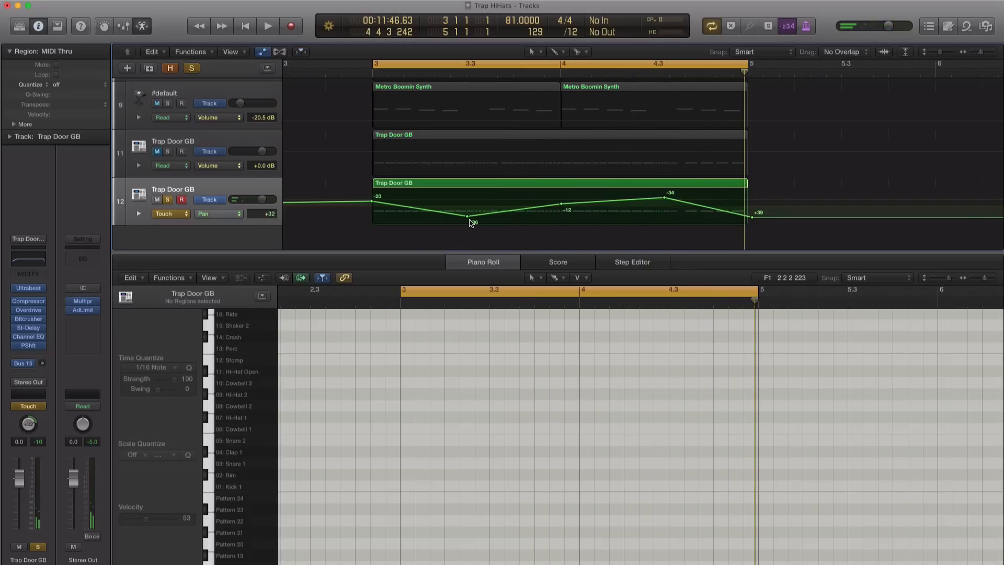
pyautogui.moveTo(467, 216); pyautogui.dragTo(467, 213)
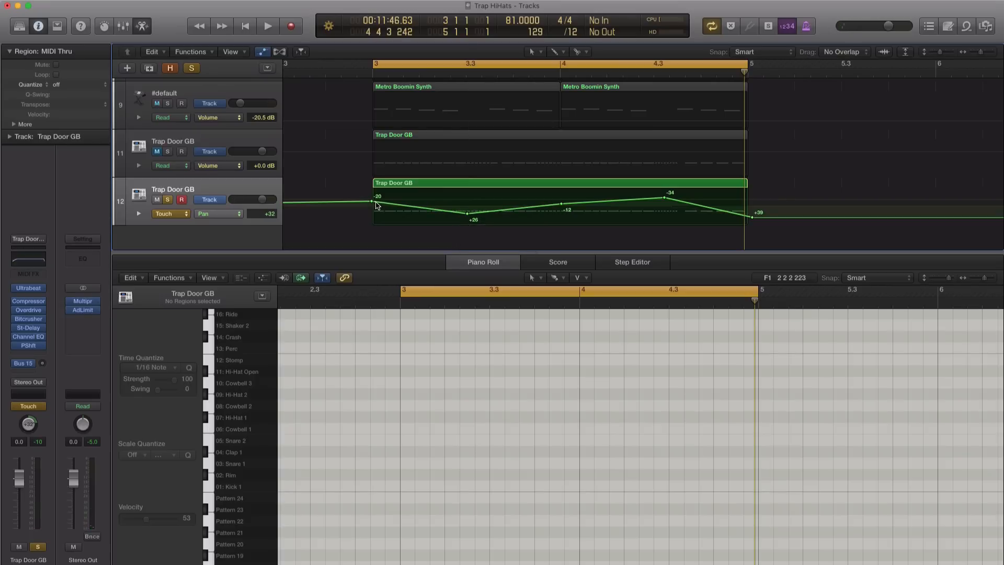
pyautogui.press('space')
# Step: Try the final pan point at +22, return it to +39 and add a +1 point midway before it during playback
pyautogui.moveTo(752, 217); pyautogui.dragTo(752, 213)
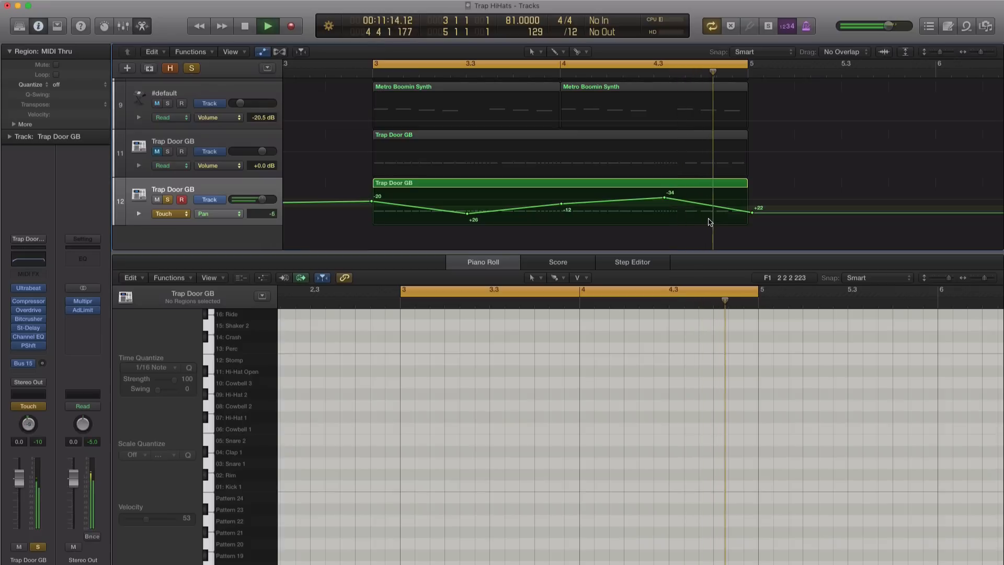
pyautogui.moveTo(752, 213); pyautogui.dragTo(752, 217)
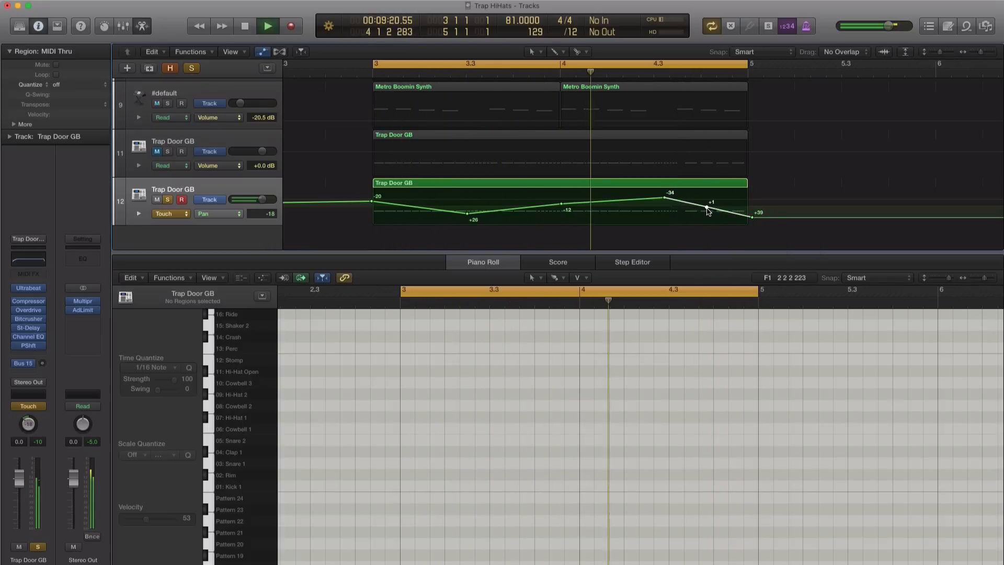
pyautogui.click(714, 207)
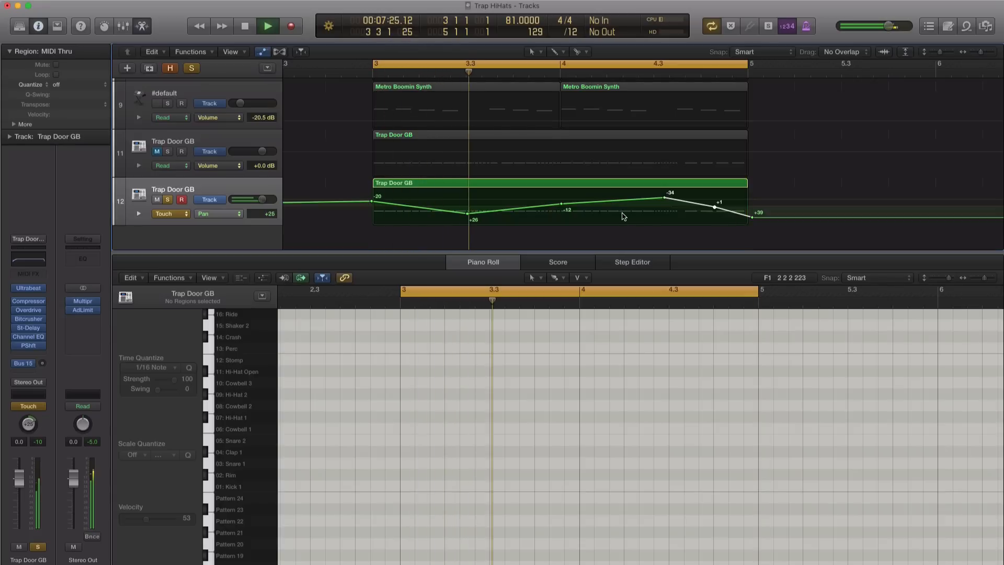
pyautogui.press('space')
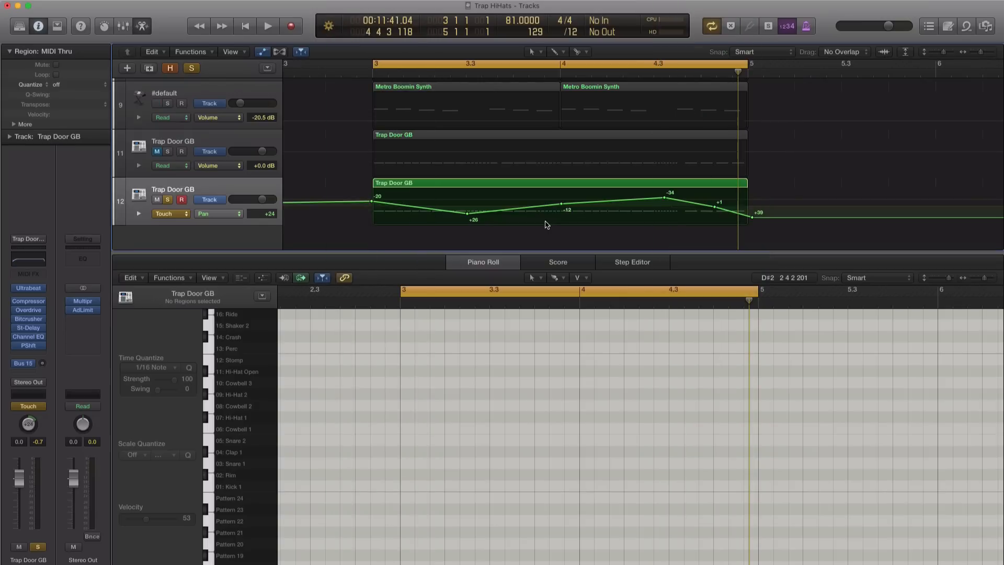
# Step: Insert a stereo Enveloper in the free audio effect slot after the Pitch Shifter on the soloed track
pyautogui.click(23, 354)
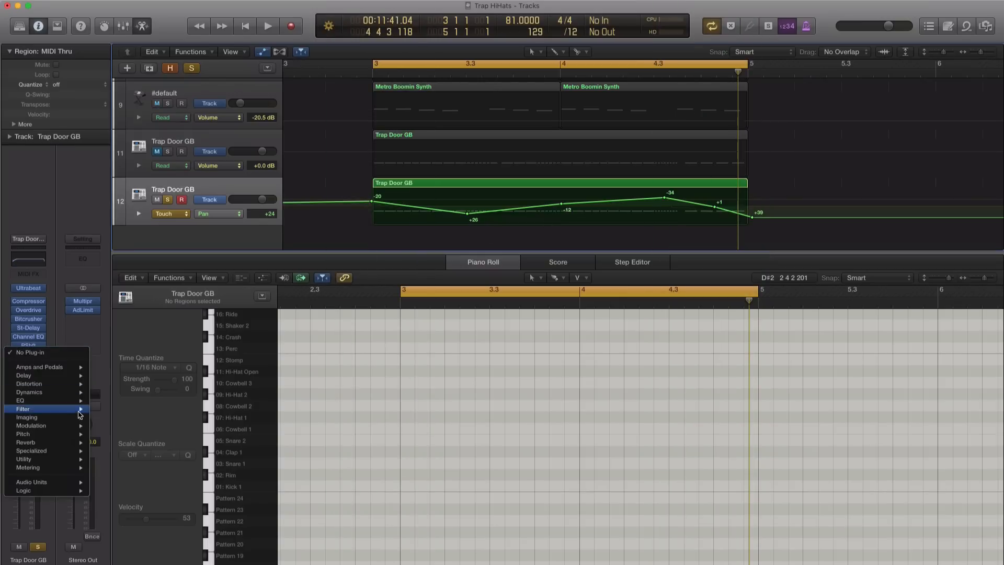
pyautogui.moveTo(57, 393)
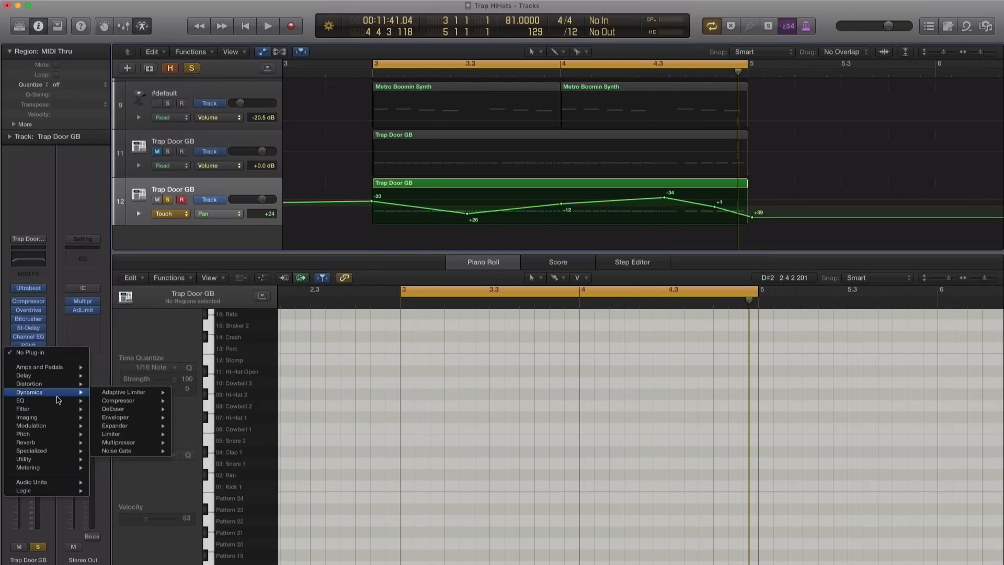
pyautogui.moveTo(142, 419)
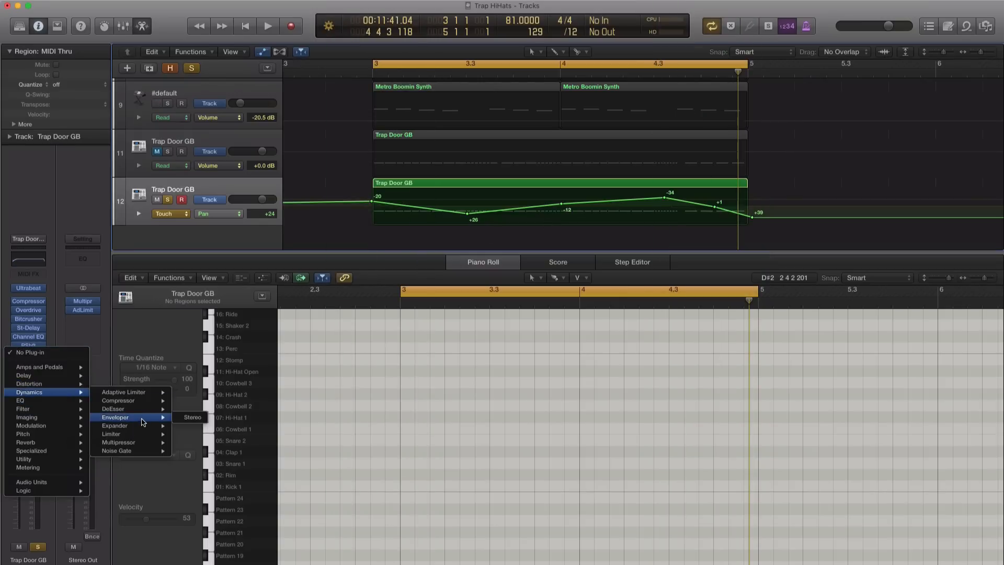
pyautogui.click(180, 419)
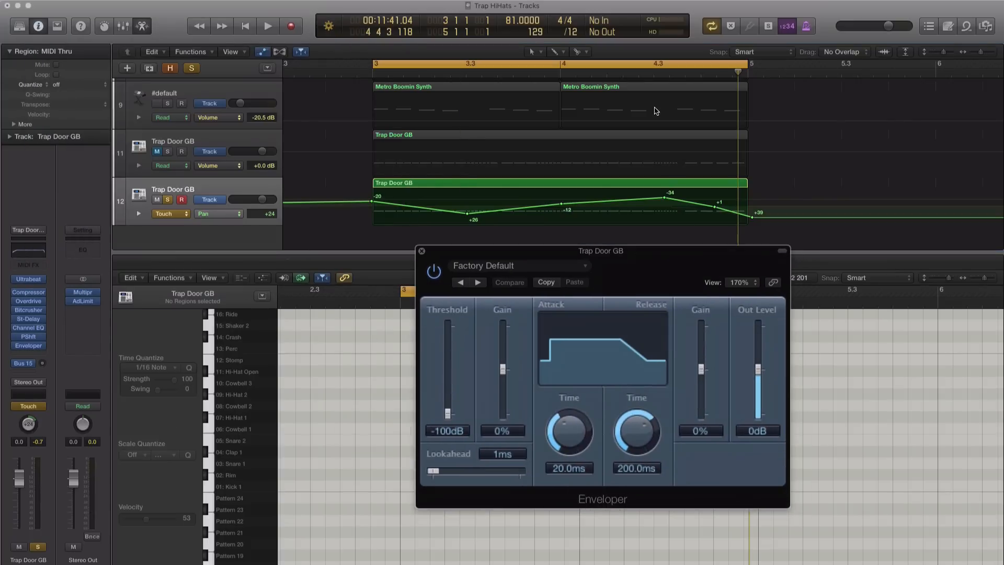
# Step: Set the cycle range to the last quarter of bar 4 and play it back
pyautogui.moveTo(710, 67); pyautogui.dragTo(748, 68)
pyautogui.press('space')
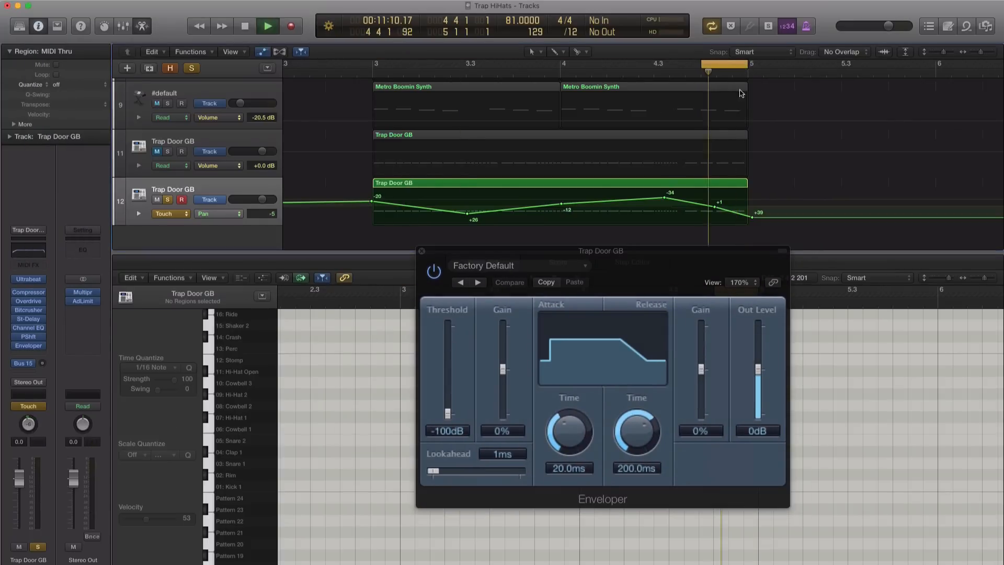
pyautogui.press('space')
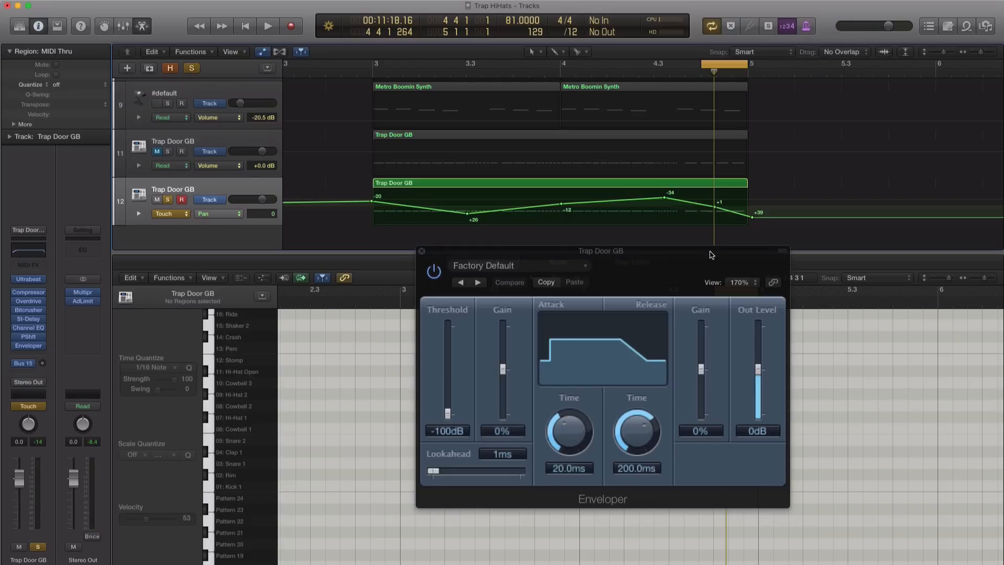
# Step: Write Enveloper automation during looped playback, lowering the attack gain to about -100% and raising the release gain to about 98%
pyautogui.moveTo(699, 263); pyautogui.dragTo(763, 306)
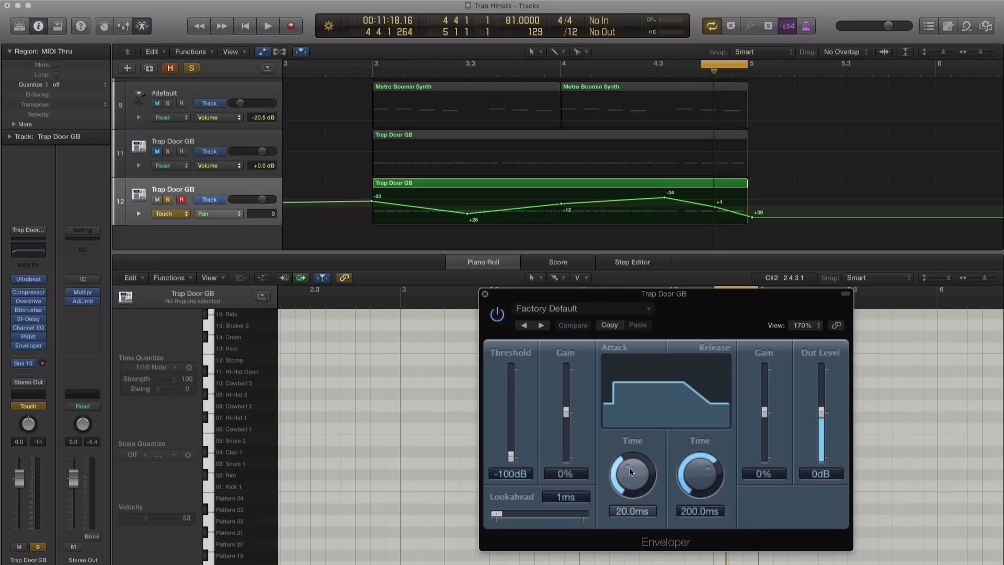
pyautogui.press('space')
pyautogui.moveTo(566, 413)
pyautogui.mouseDown()
pyautogui.moveTo(563, 460)
pyautogui.moveTo(593, 390)
pyautogui.mouseUp()
pyautogui.press('space')
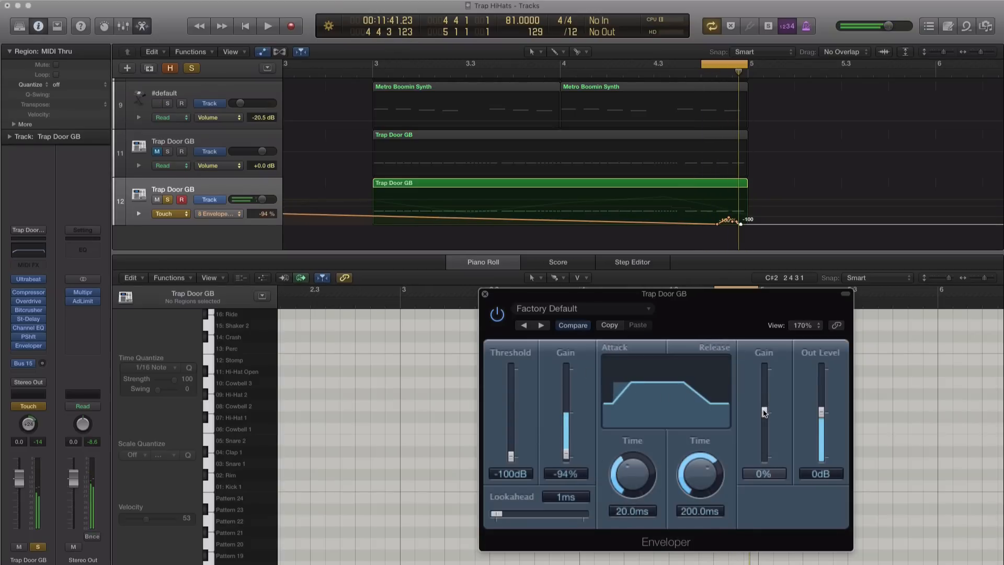
pyautogui.press('space')
pyautogui.moveTo(764, 413); pyautogui.dragTo(772, 362)
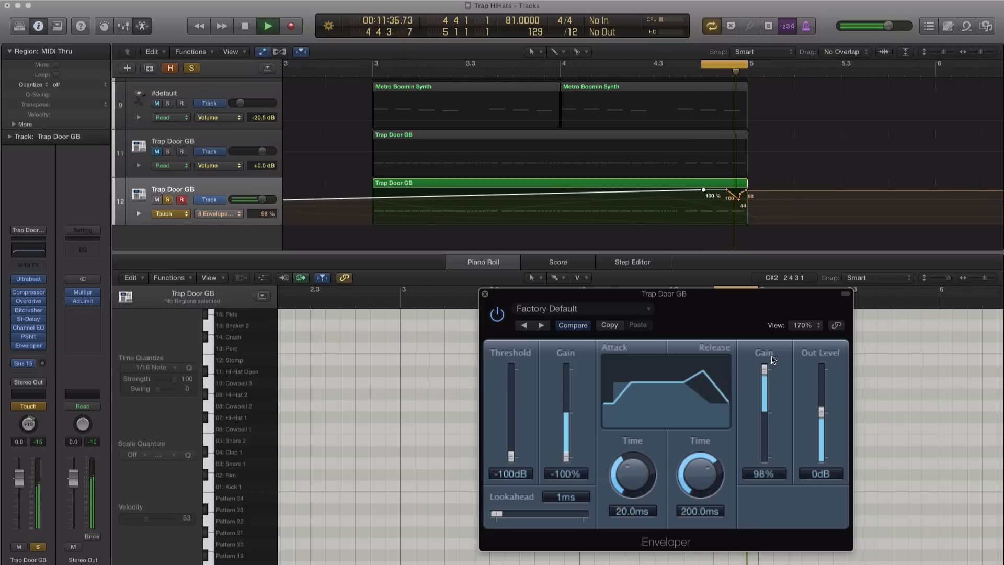
# Step: Reshape the start of the Release Gain automation late in bar 4 with points at 0% and -22%, and play it back
pyautogui.click(698, 196)
pyautogui.moveTo(697, 193); pyautogui.dragTo(698, 202)
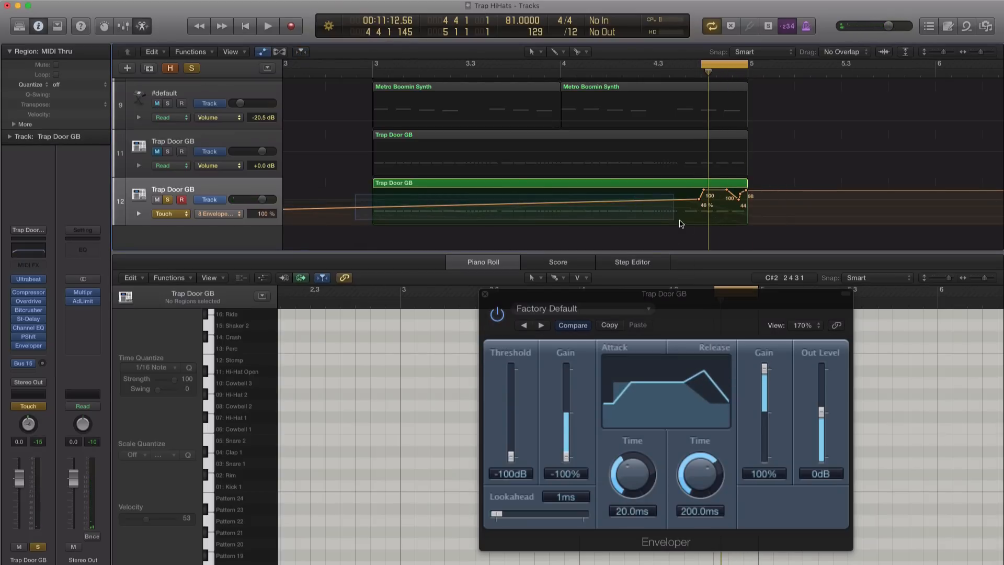
pyautogui.press('super+z')
pyautogui.moveTo(705, 197); pyautogui.dragTo(705, 207)
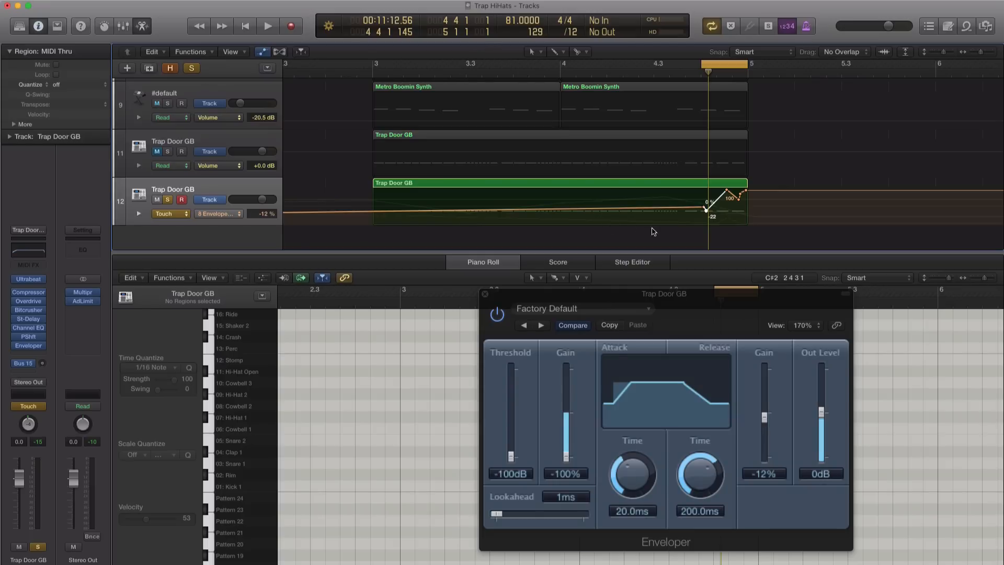
pyautogui.press('space')
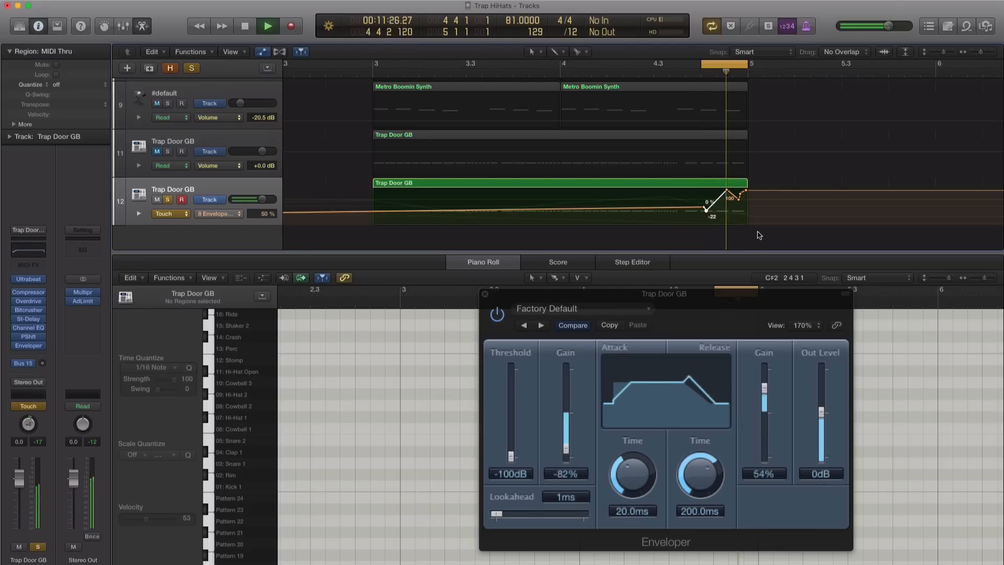
pyautogui.press('space')
# Step: Show the Enveloper Attack Gain curve, hold it at 0% from before bar 3 until late in bar 4, and play it back
pyautogui.click(240, 217)
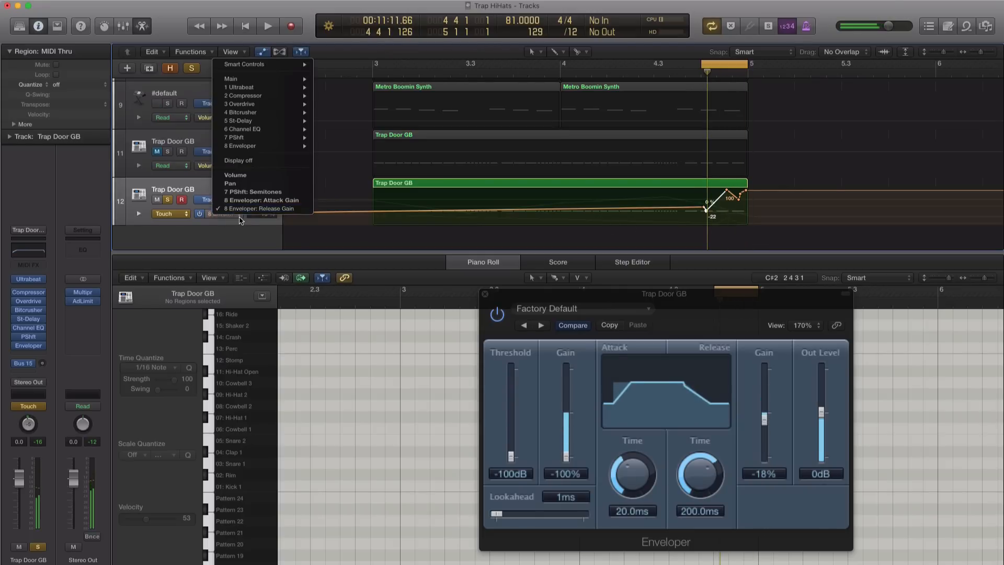
pyautogui.press('Return')
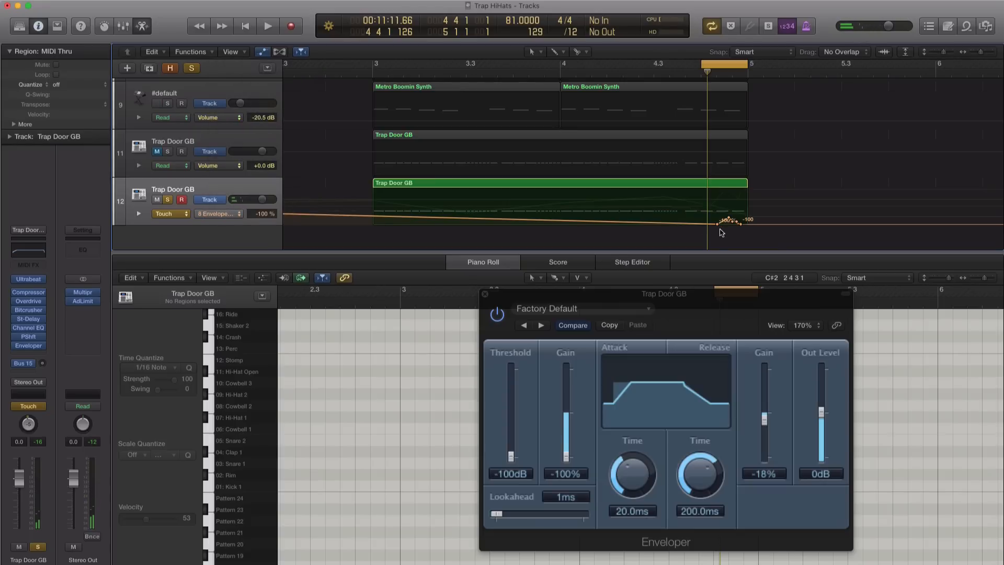
pyautogui.moveTo(716, 228); pyautogui.dragTo(717, 209)
pyautogui.moveTo(355, 204); pyautogui.dragTo(355, 208)
pyautogui.press('space')
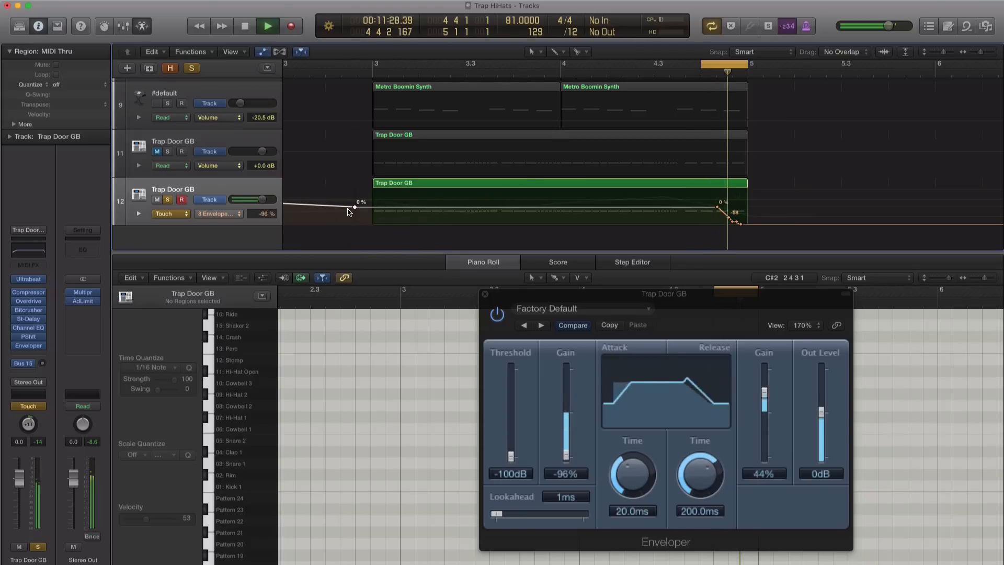
pyautogui.press('space')
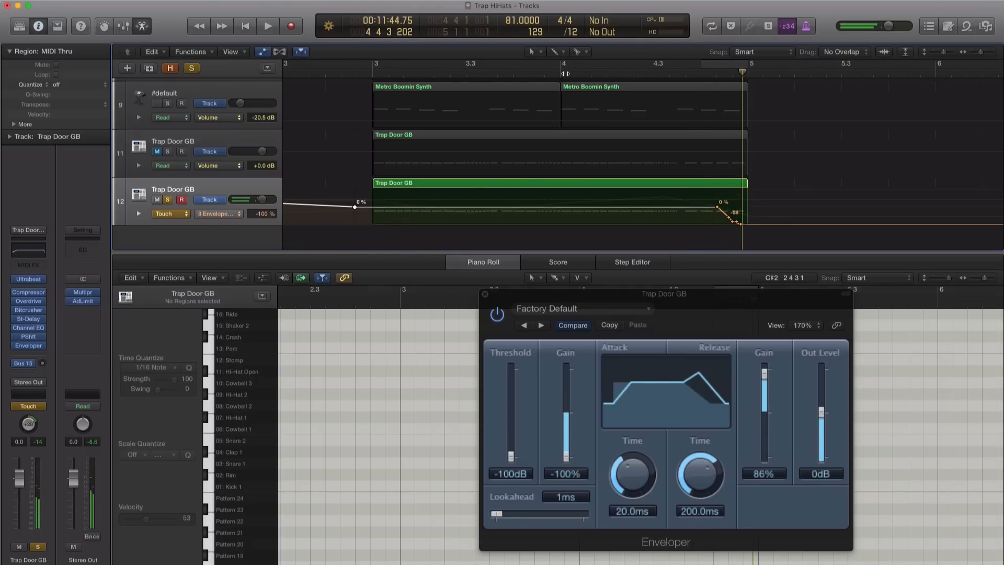
# Step: Set the cycle range to bar 4, play the automated hi-hats and close the Enveloper window
pyautogui.moveTo(562, 69); pyautogui.dragTo(748, 68)
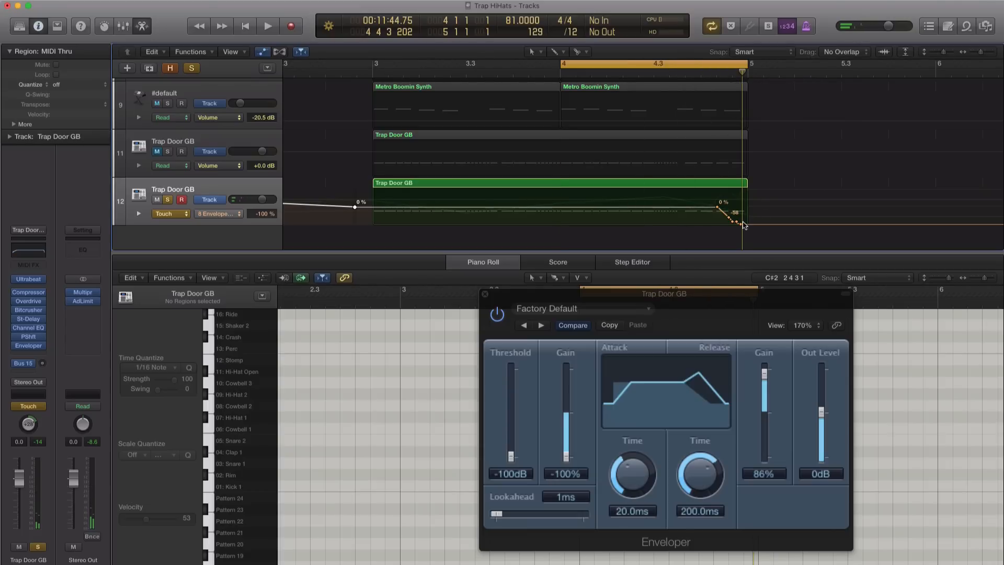
pyautogui.press('space')
pyautogui.click(485, 295)
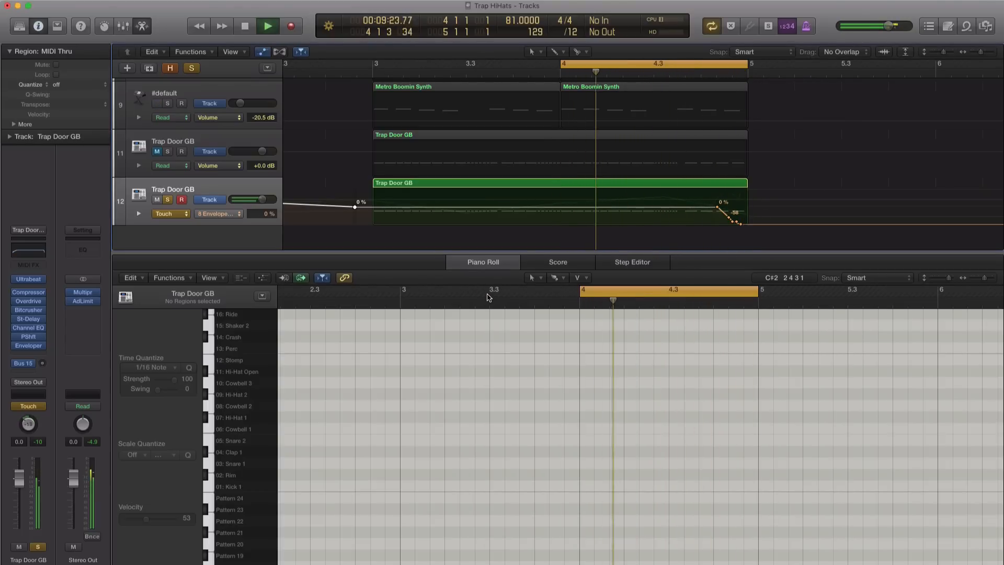
pyautogui.press('space')
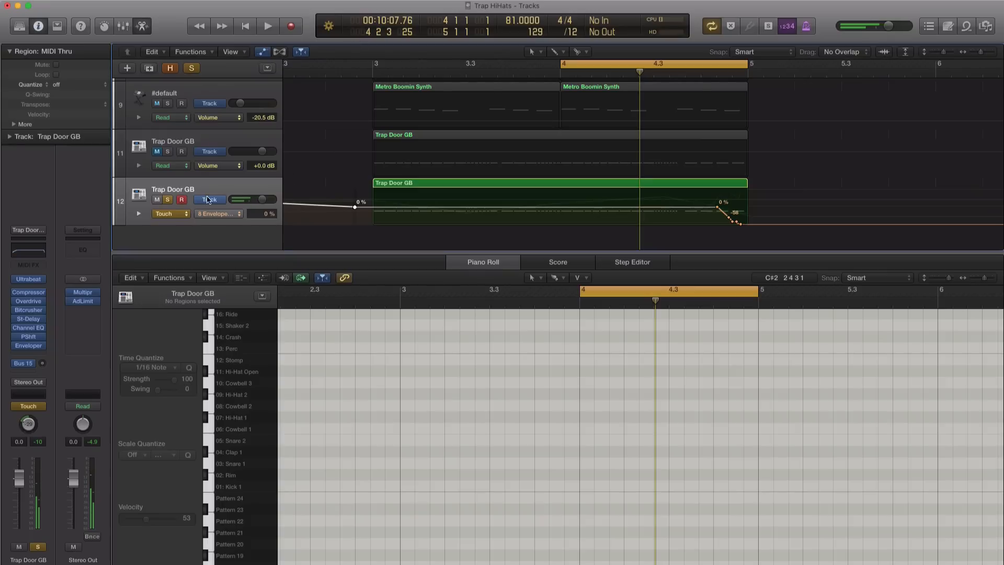
# Step: Unsolo the Trap Door GB track 12, start playback and extend the cycle range to cover bars 3 and 4
pyautogui.click(167, 199)
pyautogui.press('space')
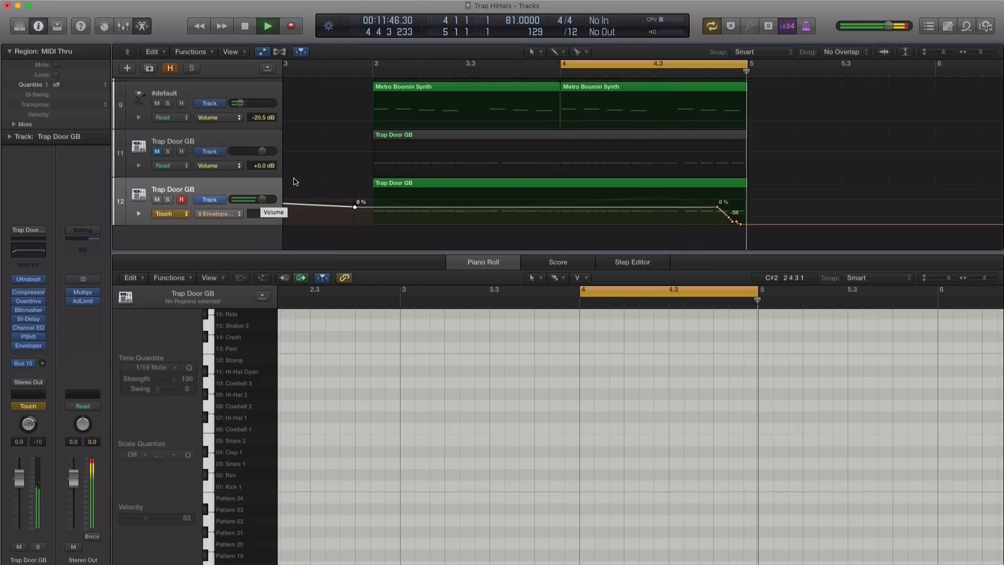
pyautogui.moveTo(377, 68); pyautogui.dragTo(744, 69)
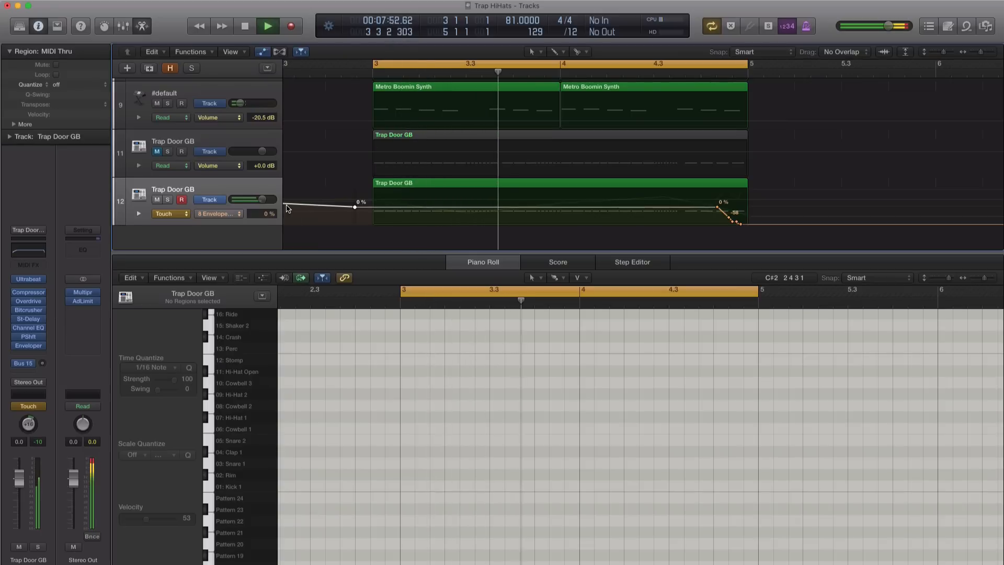
# Step: Show the Volume automation of track 12 and raise it to +3.0 dB with a point just before bar 4 during playback
pyautogui.click(227, 216)
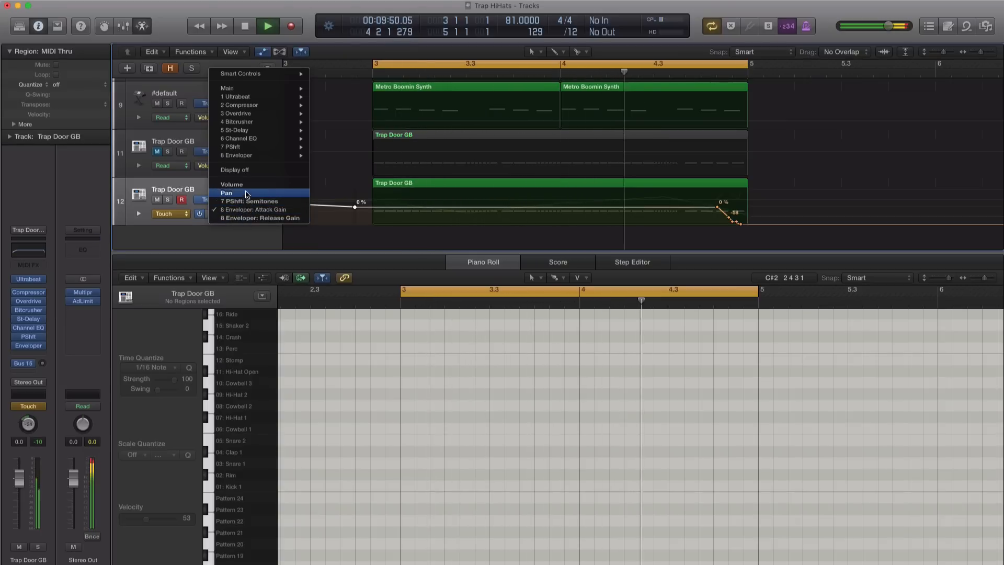
pyautogui.click(232, 185)
pyautogui.click(555, 197)
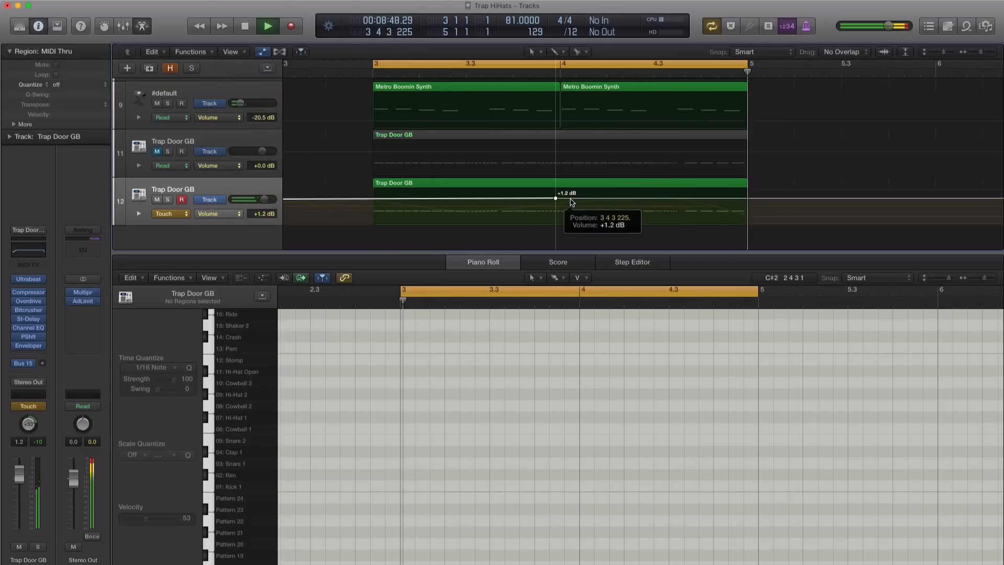
pyautogui.moveTo(572, 200); pyautogui.dragTo(560, 202)
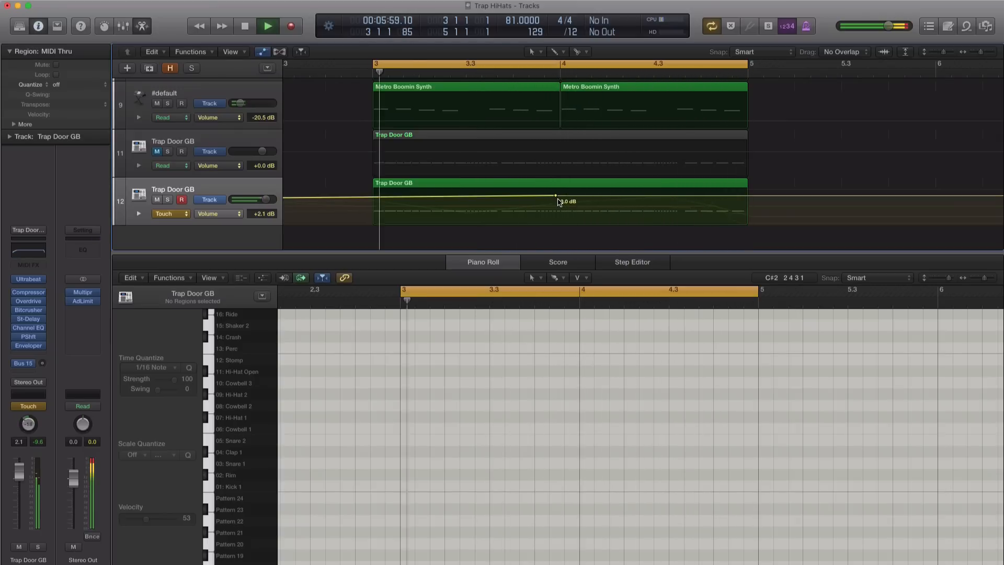
pyautogui.press('space')
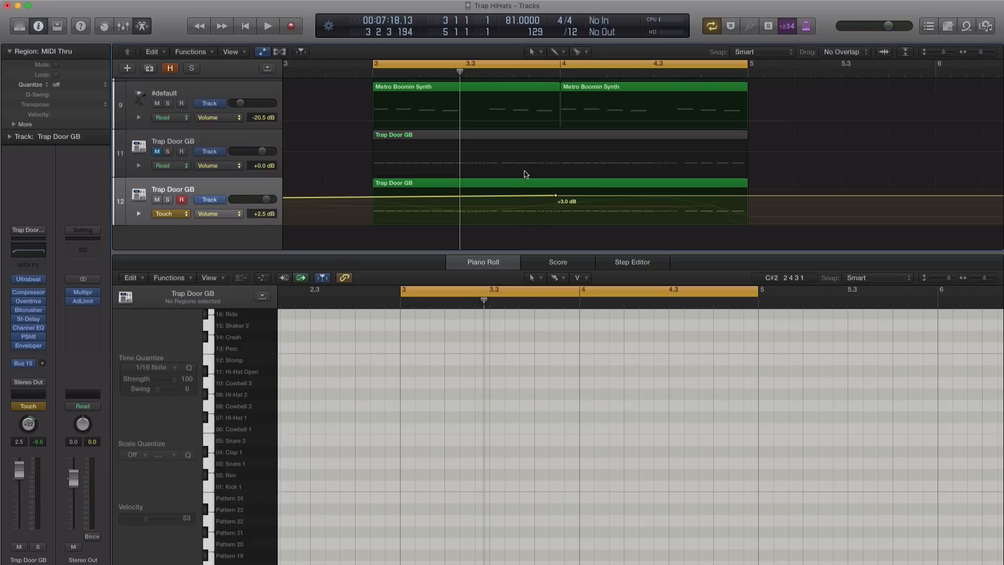
# Step: Show the Pan automation curve on track 12 and review the list of its automated parameters
pyautogui.click(230, 213)
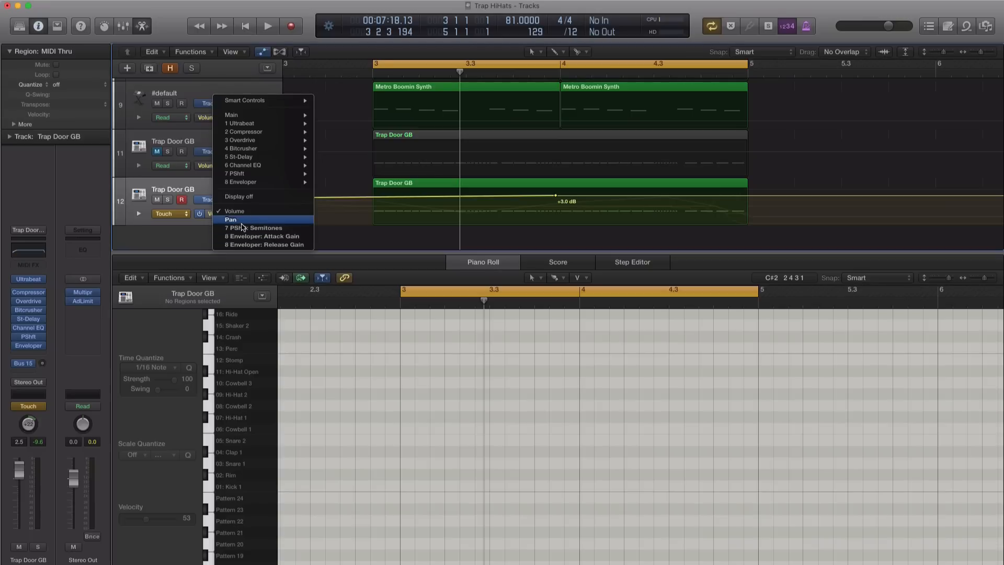
pyautogui.click(231, 224)
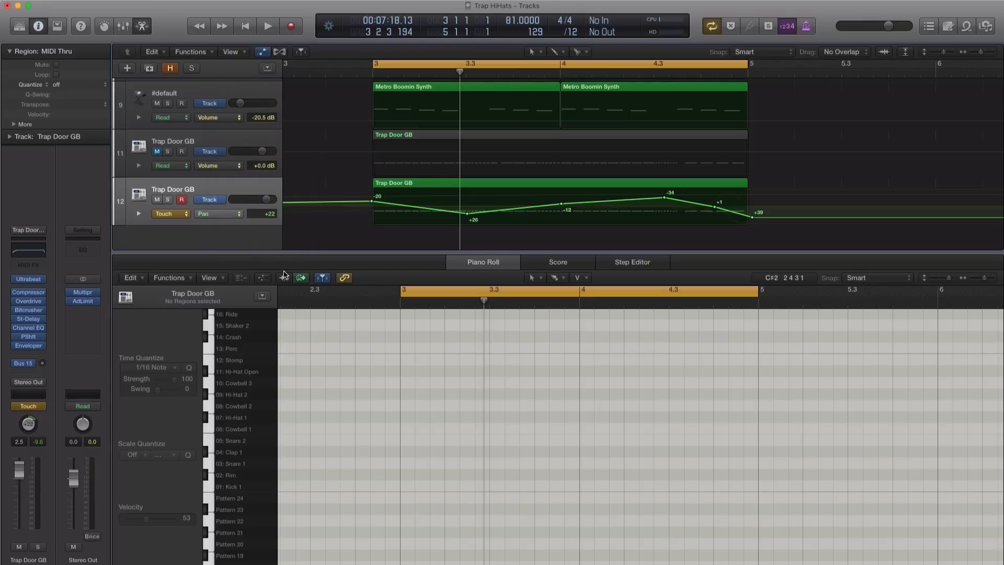
pyautogui.click(234, 214)
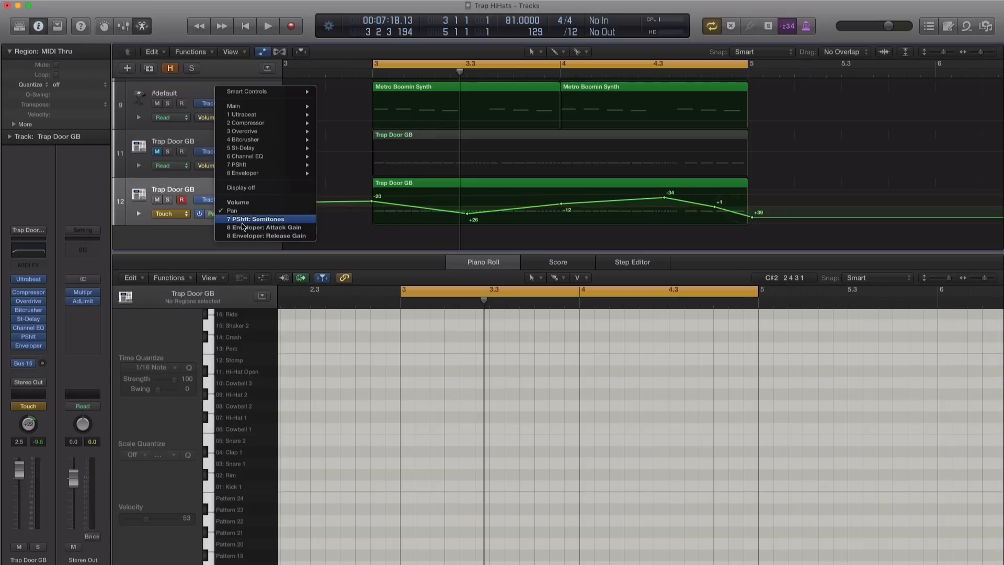
pyautogui.click(331, 228)
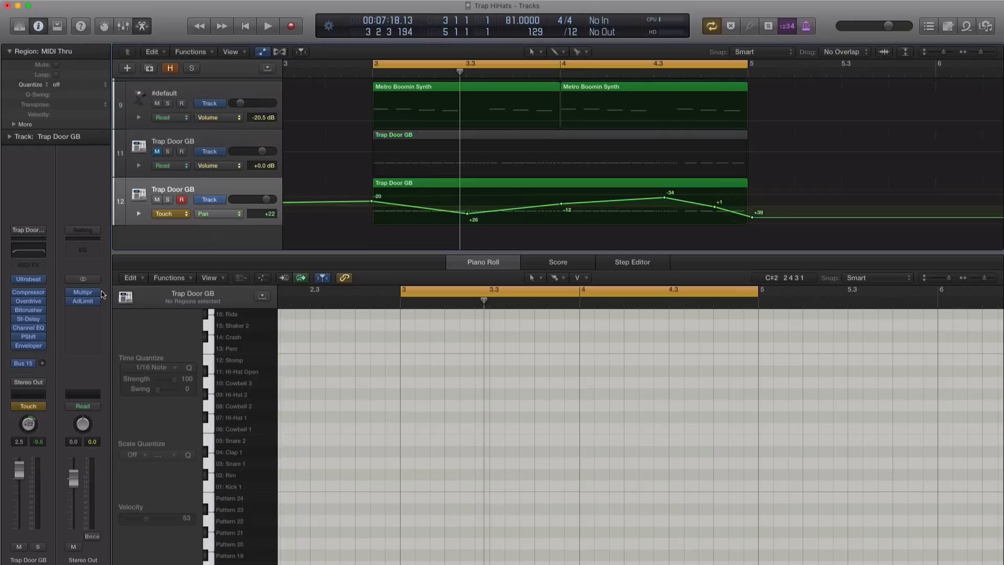
# Step: Insert a Chorus effect after the Enveloper on track 12, audition it with the beat and close its window
pyautogui.click(36, 355)
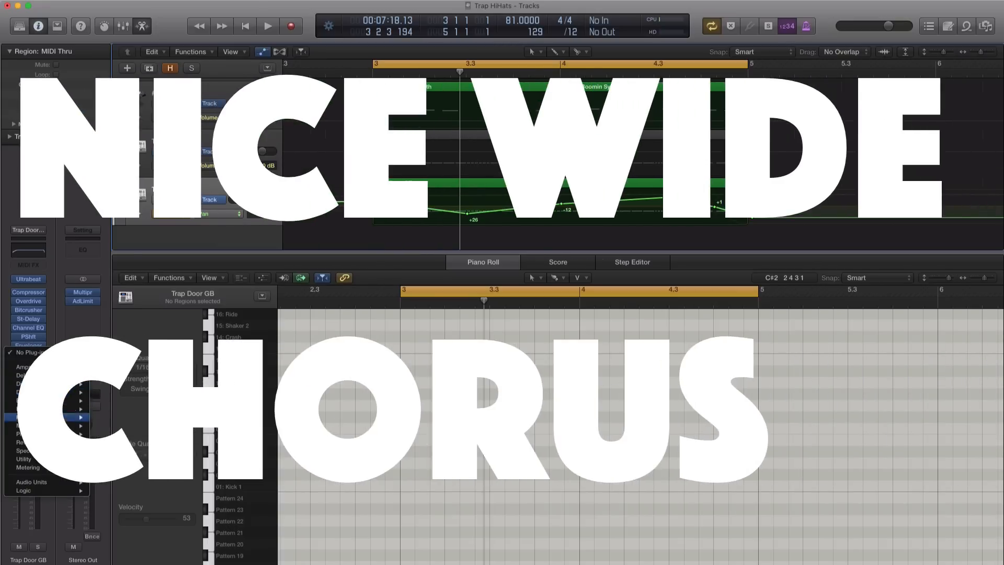
pyautogui.moveTo(43, 428)
pyautogui.click(195, 426)
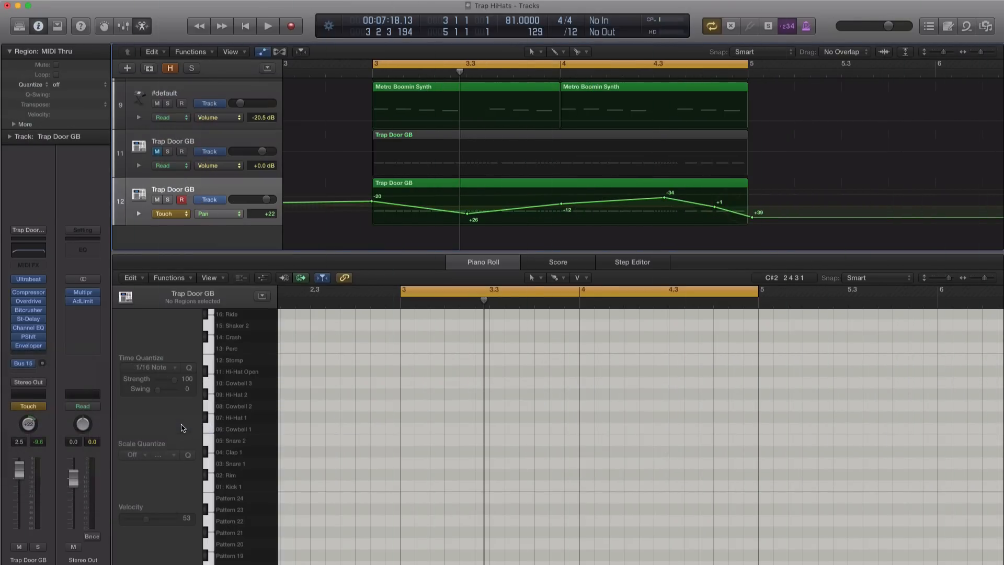
pyautogui.moveTo(291, 39); pyautogui.dragTo(542, 192)
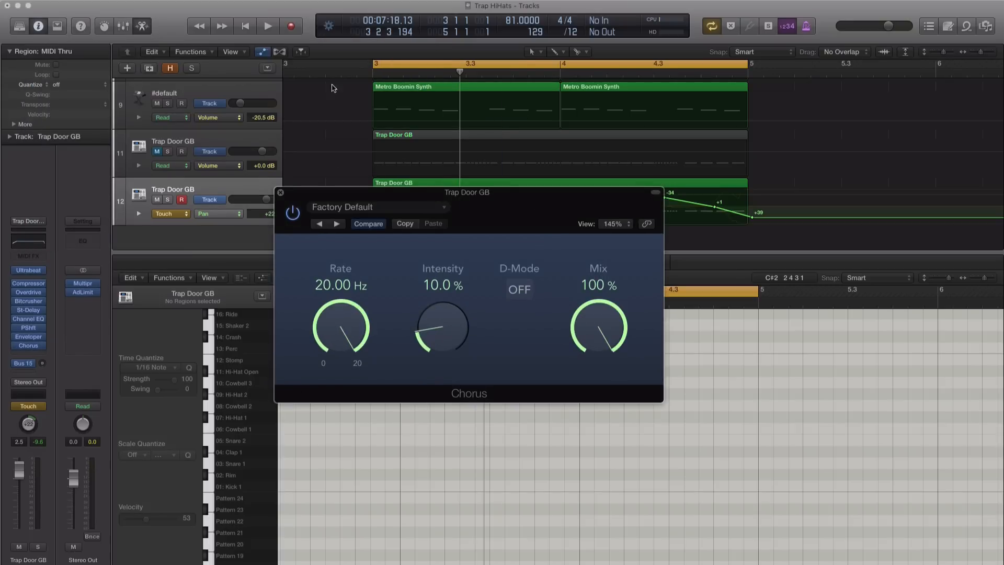
pyautogui.press('space')
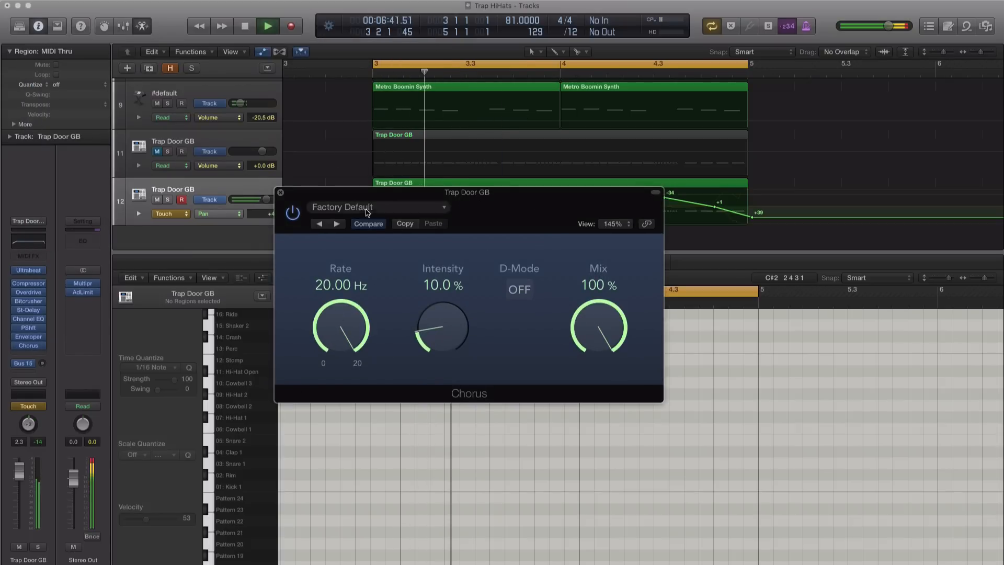
pyautogui.click(280, 193)
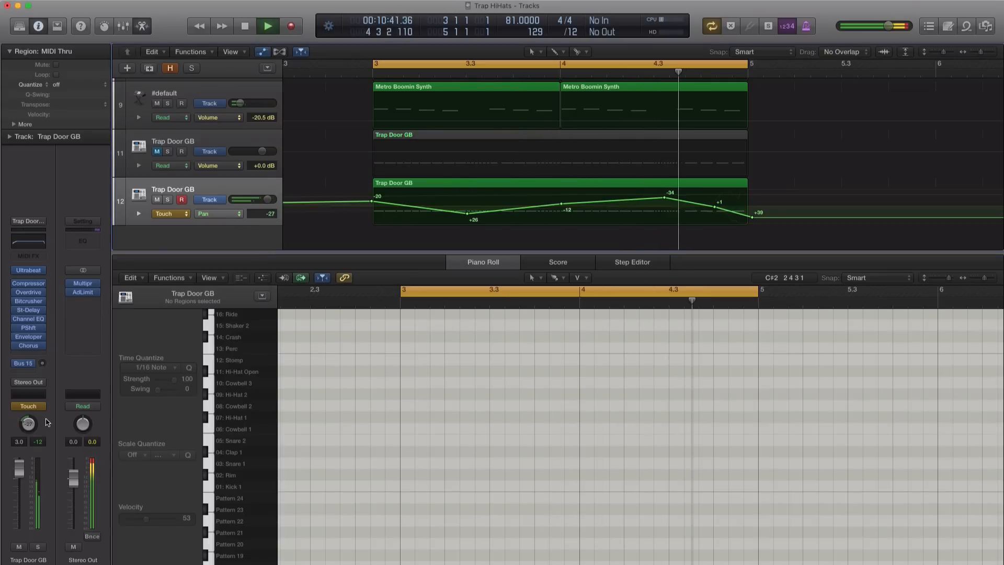
pyautogui.press('space')
pyautogui.press('space')
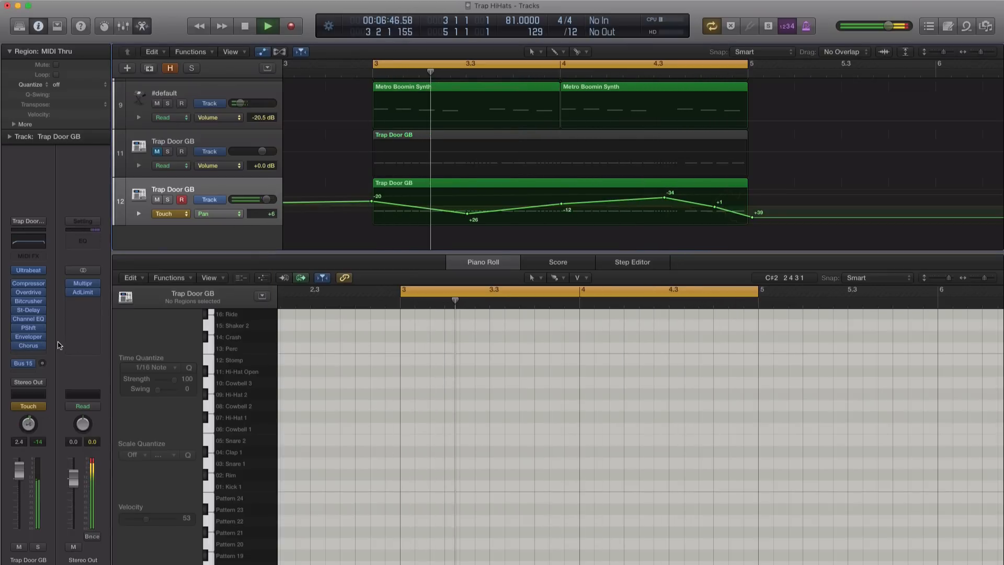
# Step: Duplicate the Trap Door GB track 12 and copy its hi-hat region with the automation data onto the new track 13
pyautogui.click(205, 184)
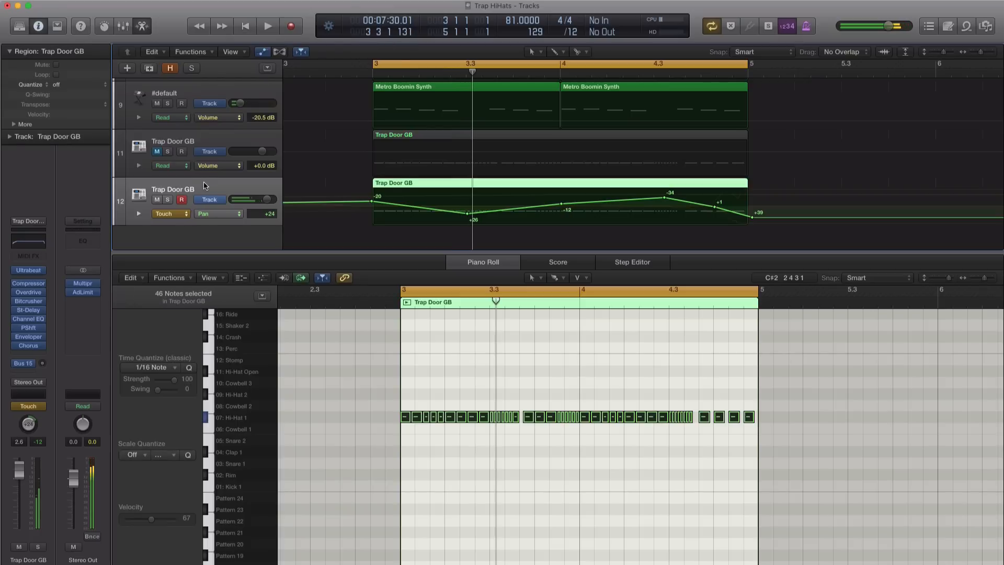
pyautogui.click(149, 68)
pyautogui.moveTo(421, 186); pyautogui.dragTo(421, 234)
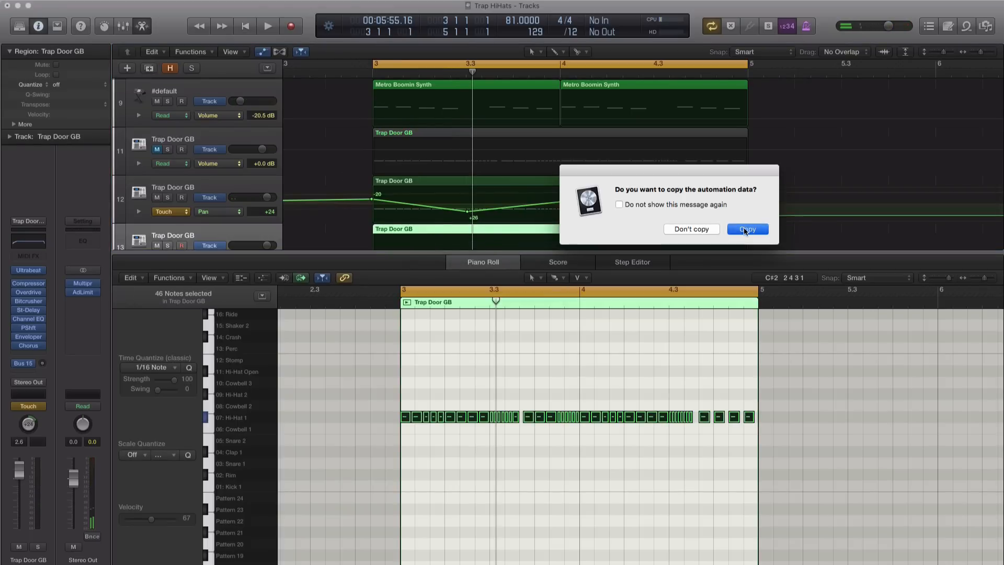
pyautogui.click(745, 230)
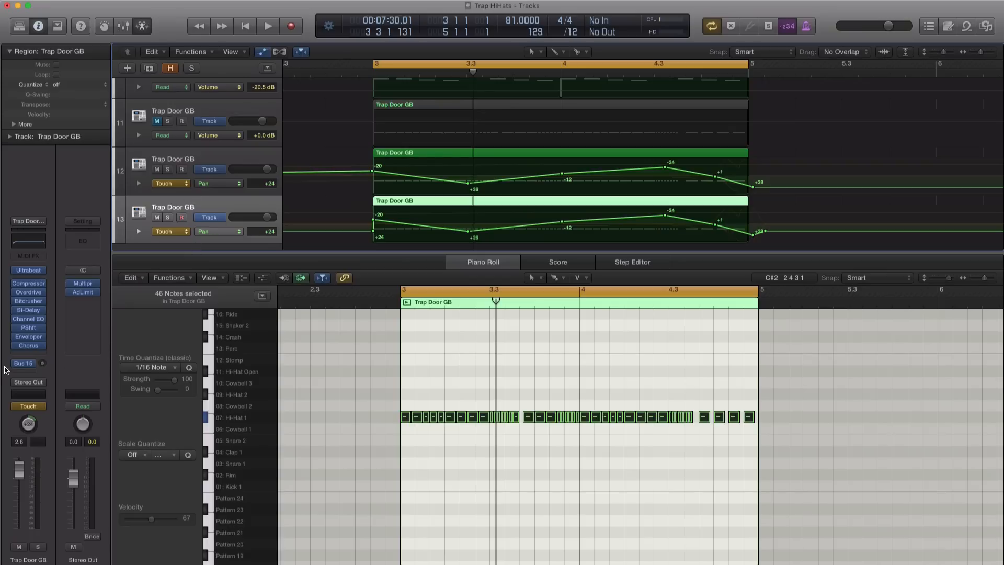
# Step: Bypass the Chorus on the duplicated track 13 and play both hi-hat layers together
pyautogui.click(17, 350)
pyautogui.click(17, 350)
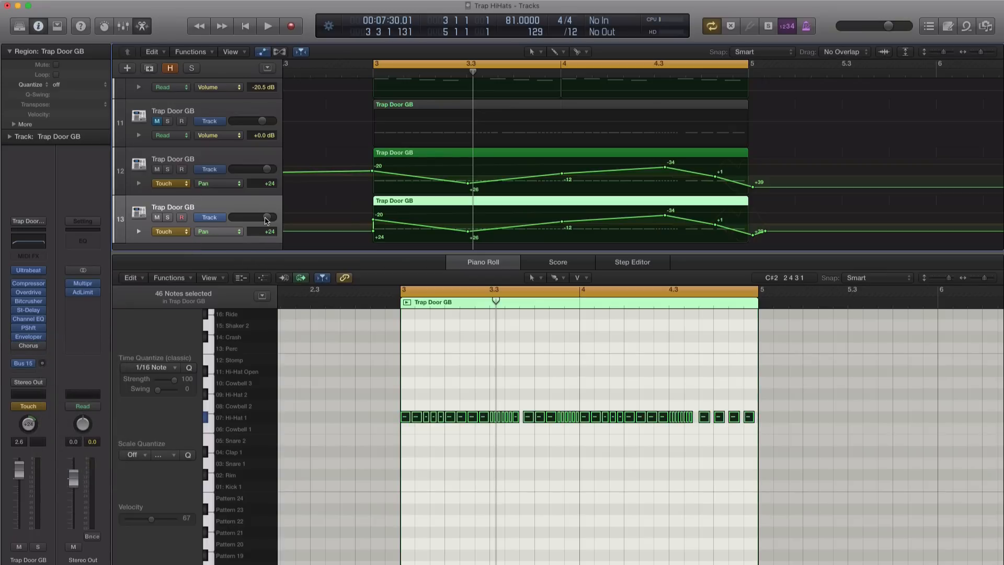
pyautogui.press('space')
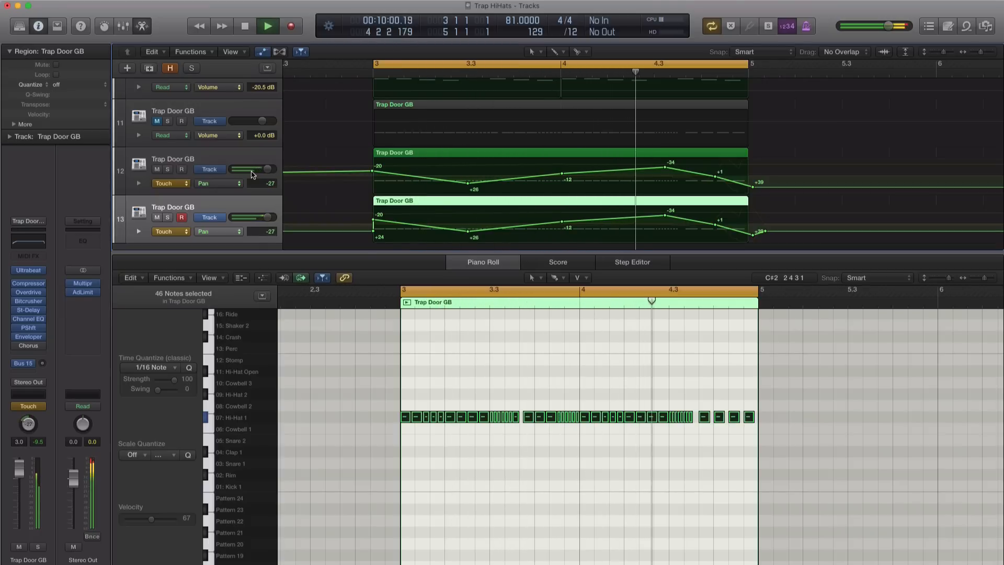
# Step: Hide the track automation and compare the note velocities of the Trap Door GB regions on tracks 11, 12 and 13
pyautogui.click(428, 165)
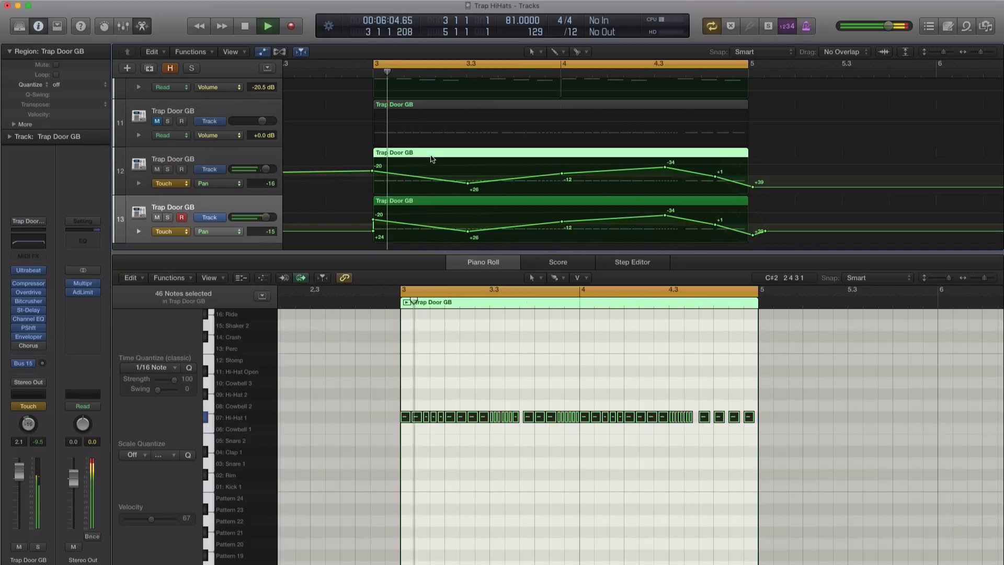
pyautogui.press('space')
pyautogui.press('a')
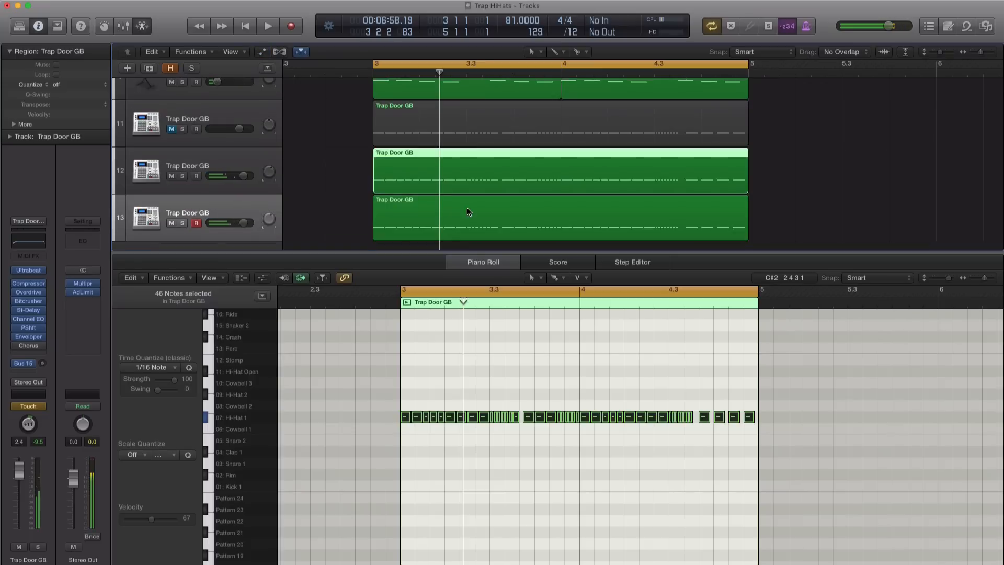
pyautogui.click(469, 213)
pyautogui.click(466, 185)
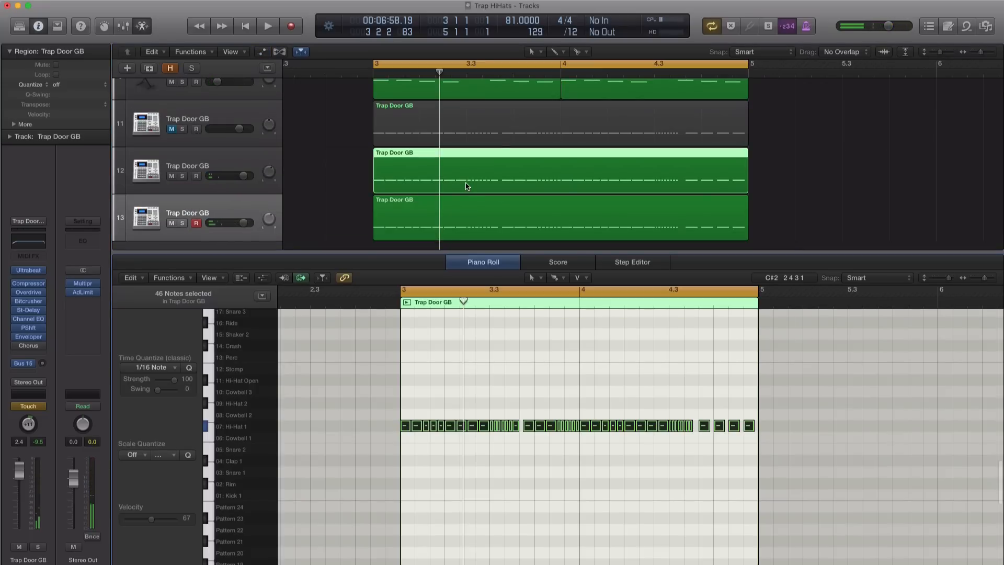
pyautogui.click(468, 221)
pyautogui.press('space')
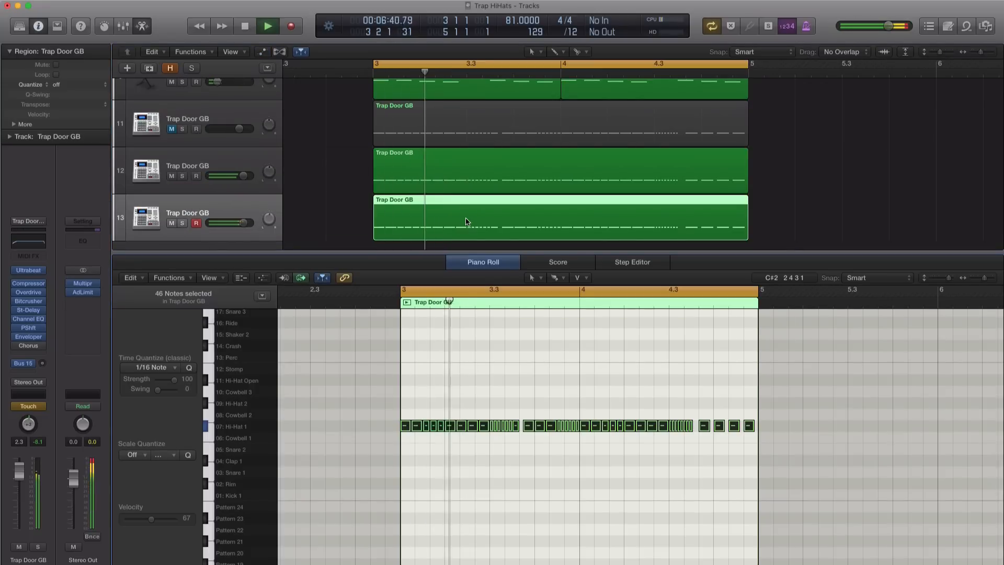
pyautogui.click(467, 126)
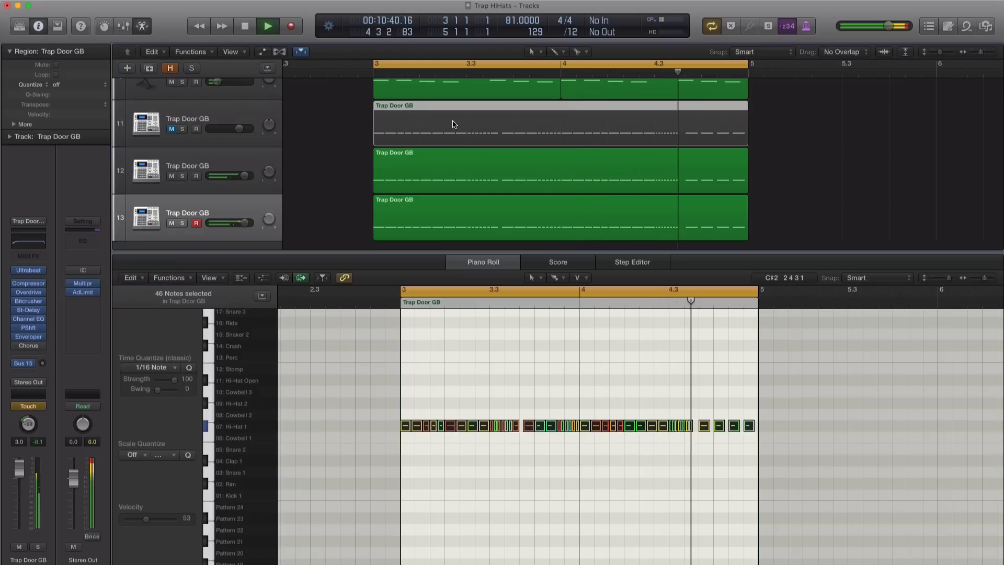
pyautogui.press('space')
# Step: Randomize the velocities of all hi-hat notes in the track 12 region between 50 and 120 with the Random Velocity transform
pyautogui.click(486, 183)
pyautogui.click(424, 425)
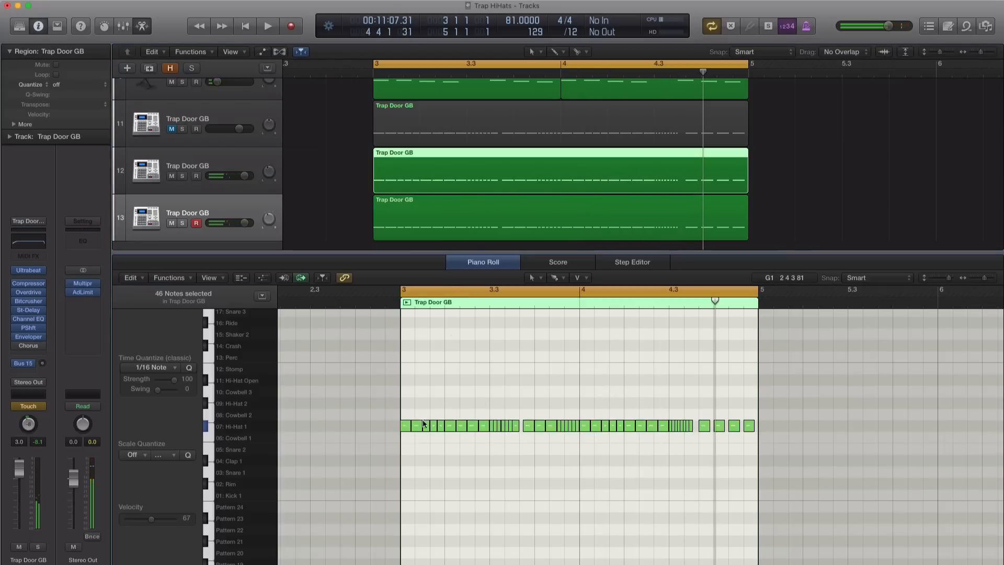
pyautogui.moveTo(388, 417); pyautogui.dragTo(759, 447)
pyautogui.click(182, 281)
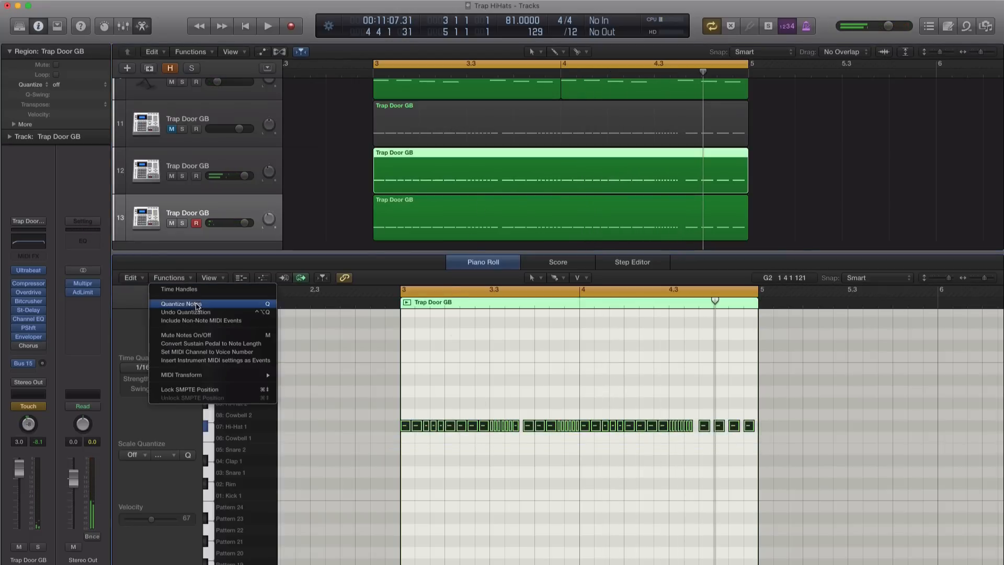
pyautogui.moveTo(241, 375)
pyautogui.click(335, 393)
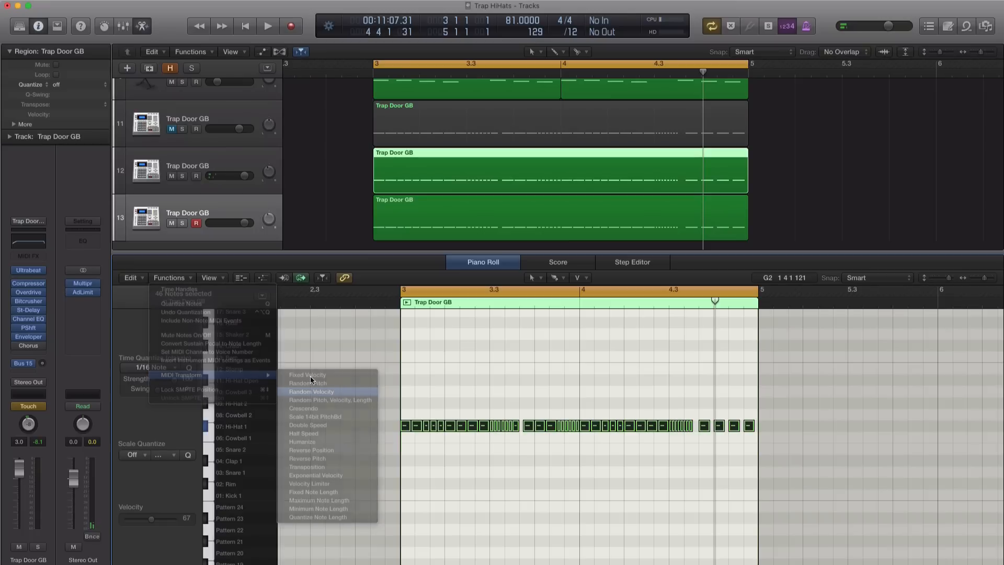
pyautogui.click(455, 400)
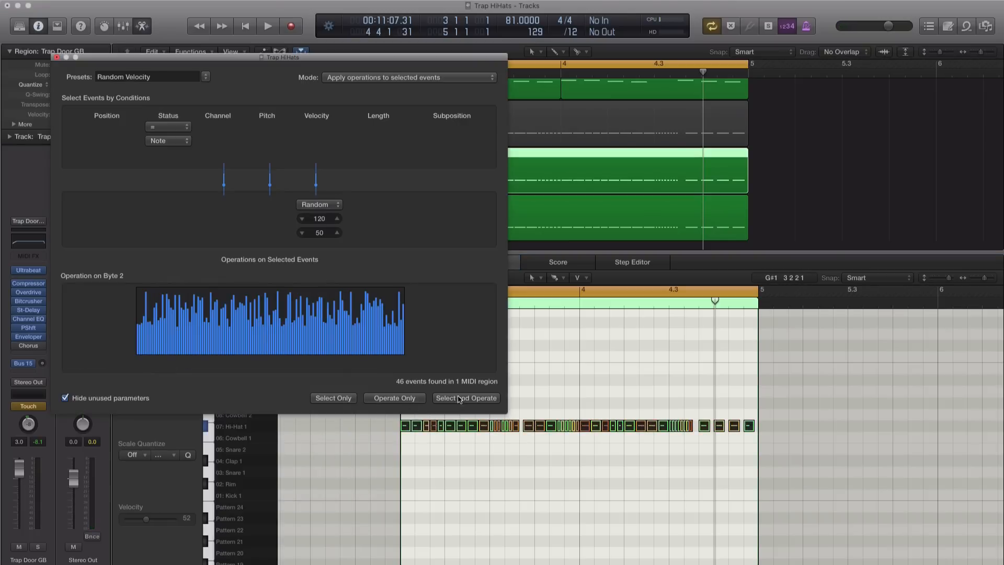
pyautogui.click(57, 58)
# Step: Apply the Random Velocity transform with a range of 50 to 120 to all hi-hat notes in the track 13 region
pyautogui.click(469, 213)
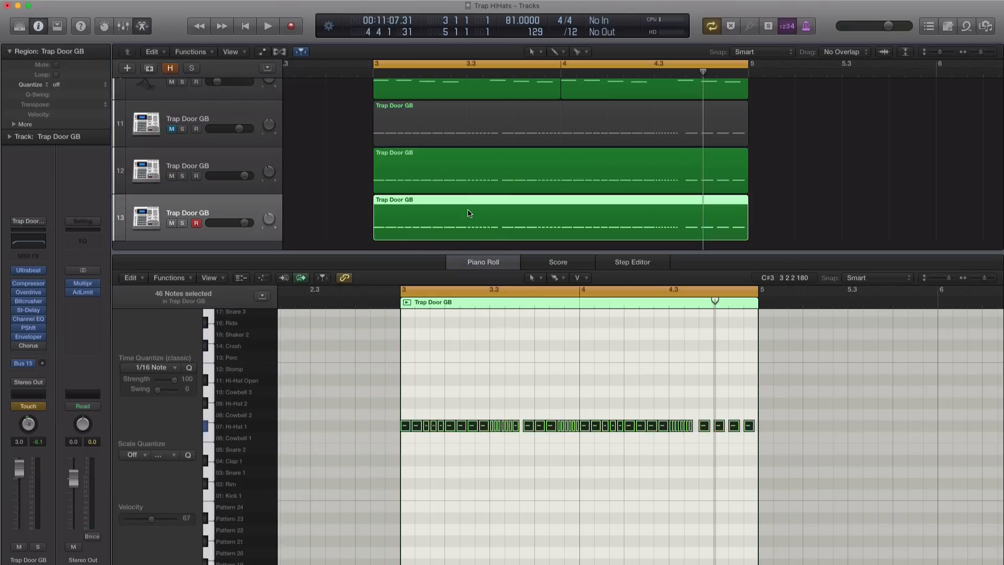
pyautogui.moveTo(368, 416); pyautogui.dragTo(784, 442)
pyautogui.click(169, 278)
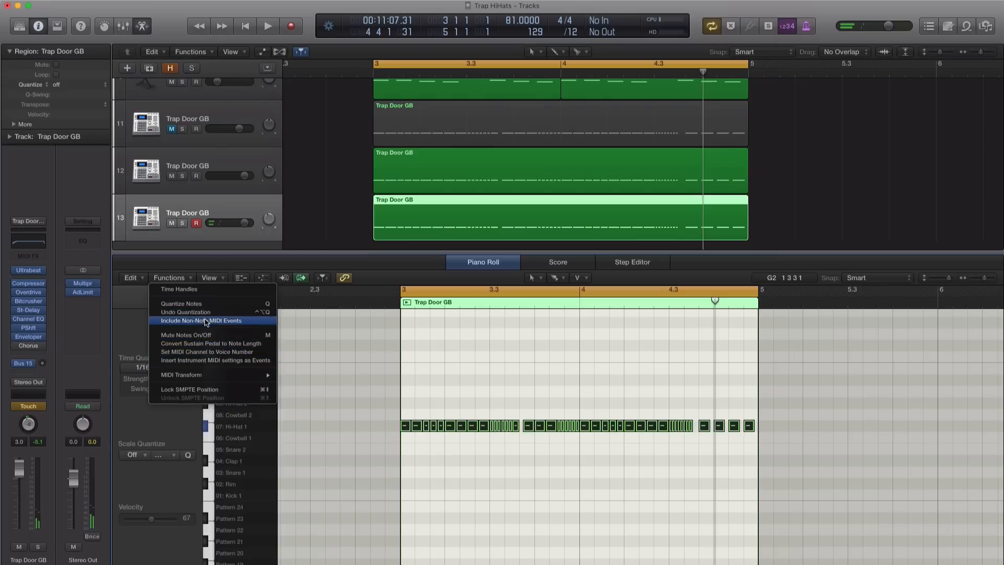
pyautogui.moveTo(220, 375)
pyautogui.click(357, 392)
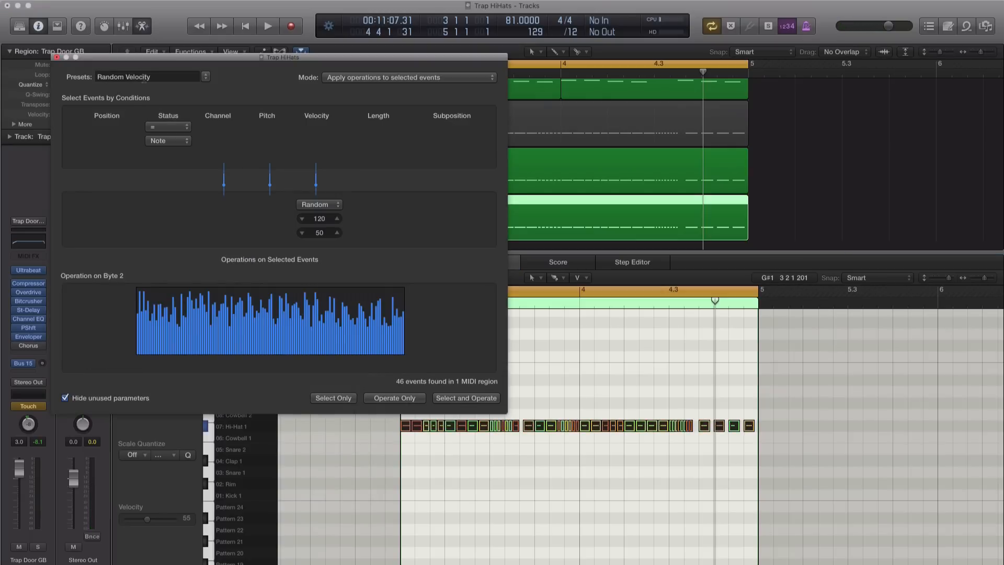
pyautogui.click(57, 57)
# Step: Play back the two layered hi-hat tracks with their randomized velocities
pyautogui.press('space')
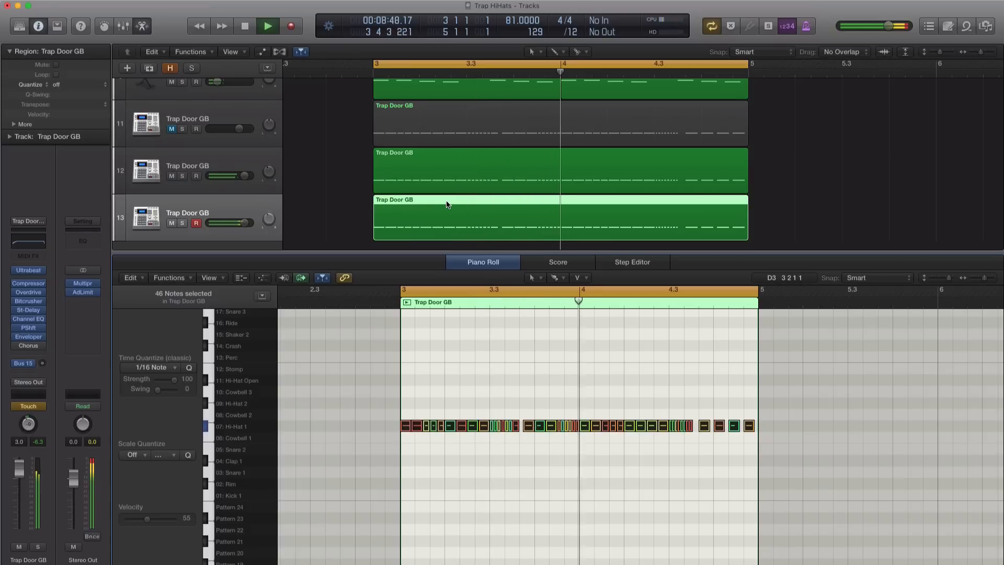
pyautogui.scroll(-3, 447, 204)
pyautogui.scroll(-2, 447, 204)
pyautogui.press('space')
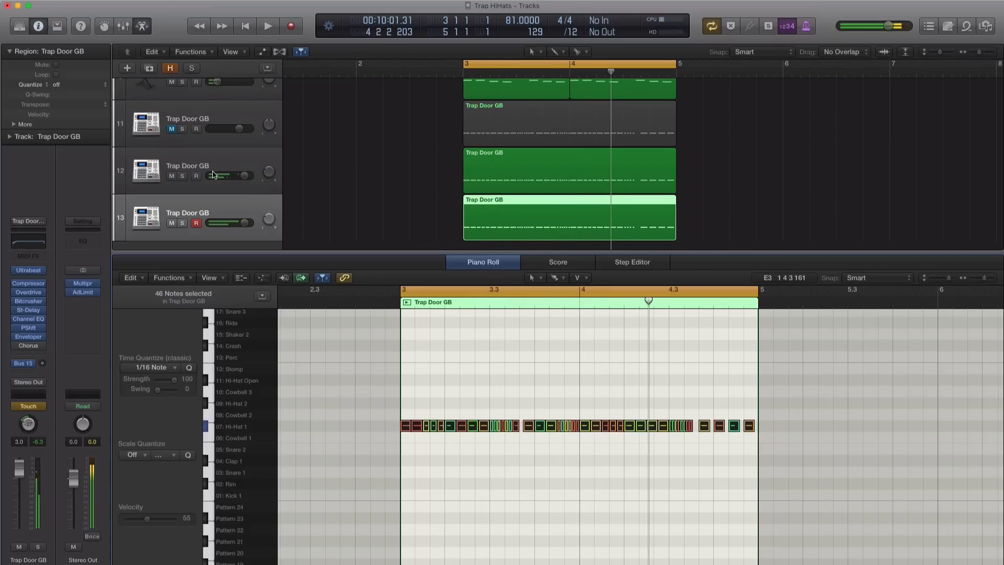
# Step: Mute tracks 12 and 13, unmute track 11 and play the original hi-hats for comparison
pyautogui.moveTo(172, 177); pyautogui.dragTo(174, 210)
pyautogui.click(172, 130)
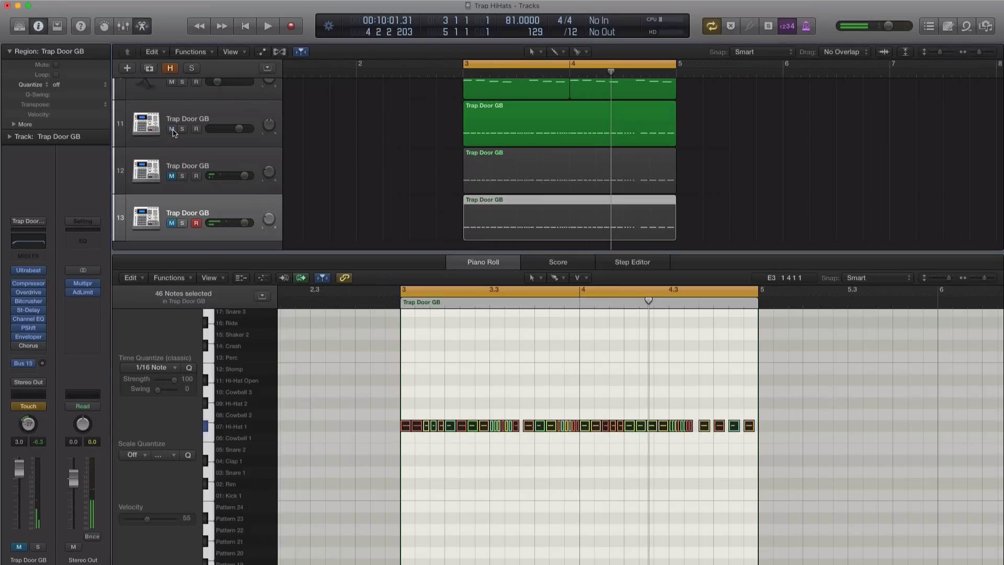
pyautogui.press('space')
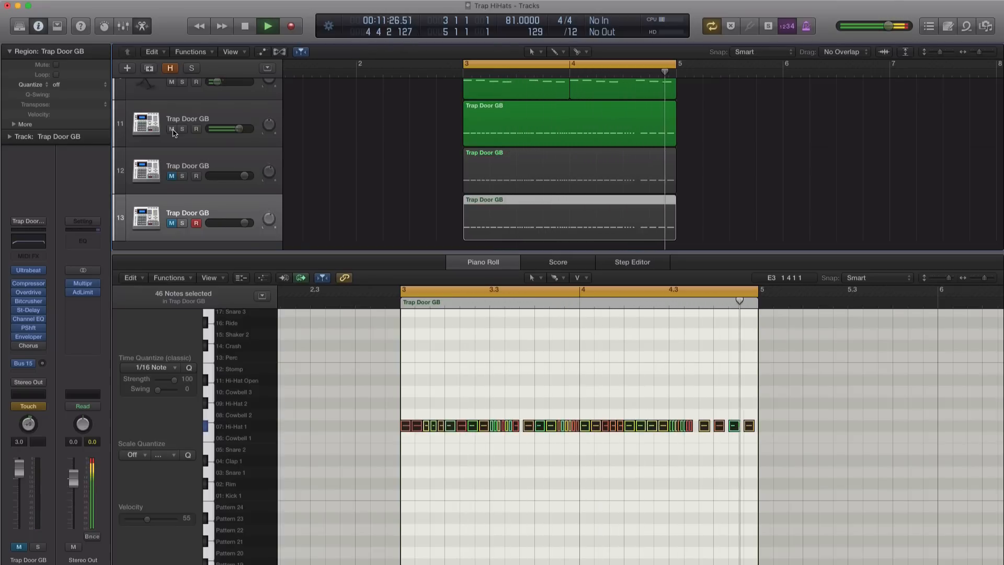
pyautogui.press('space')
# Step: Mute track 11, unmute tracks 12 and 13 and play the processed hi-hat layers for comparison
pyautogui.click(171, 129)
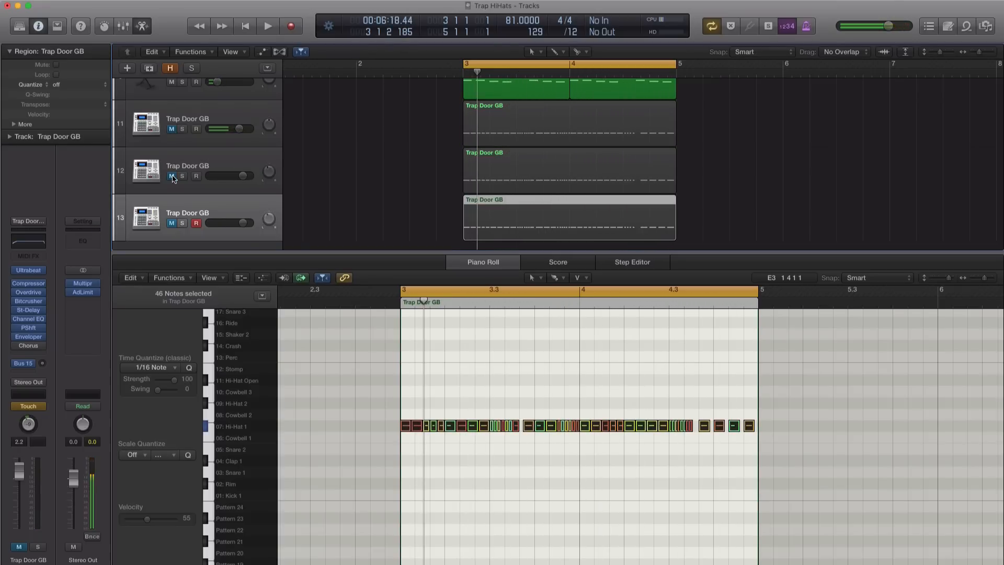
pyautogui.moveTo(174, 178); pyautogui.dragTo(171, 222)
pyautogui.press('space')
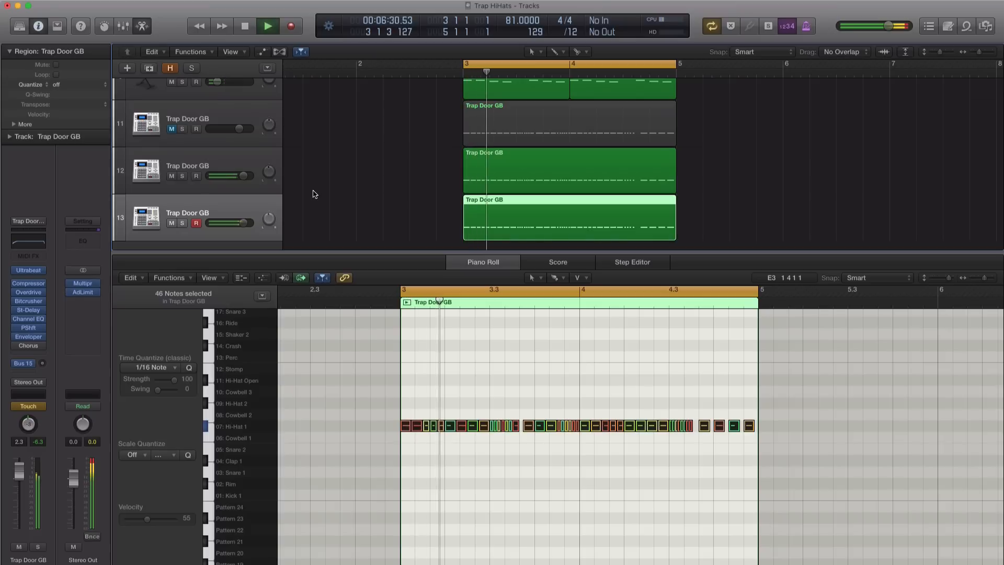
pyautogui.press('space')
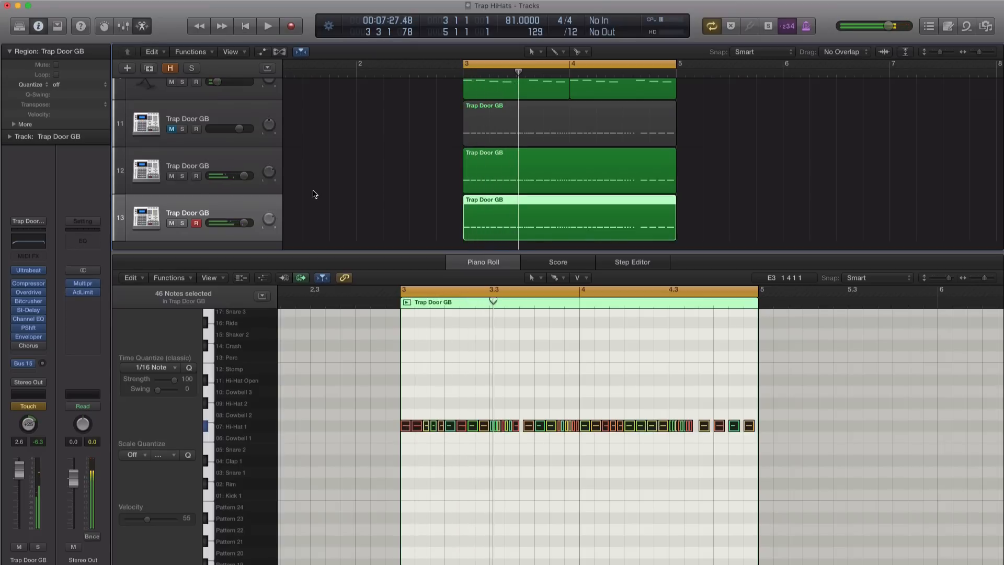